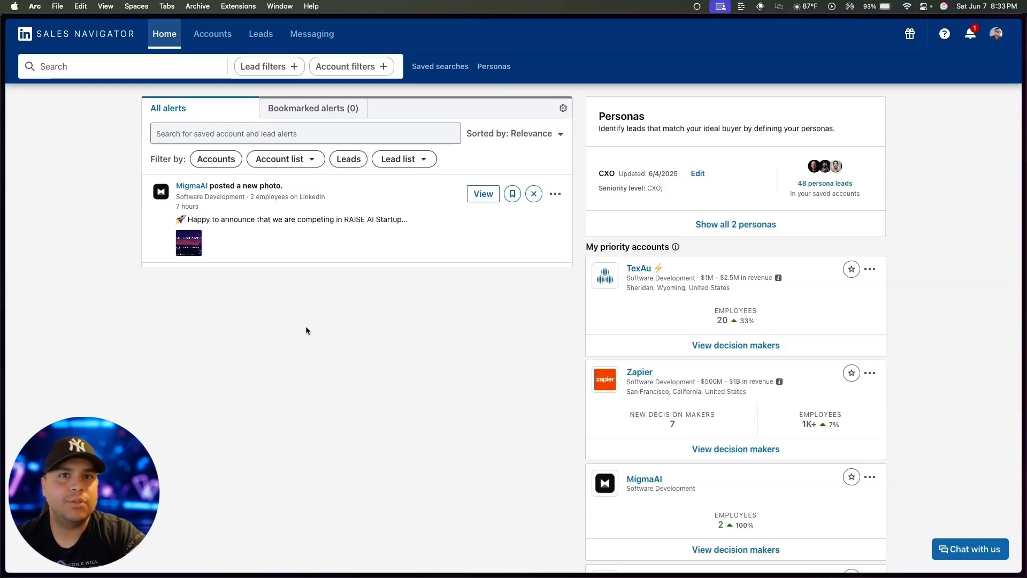
Find the Databutton company account and save it to the AI SaaS Companies list.
left_click(64, 56)
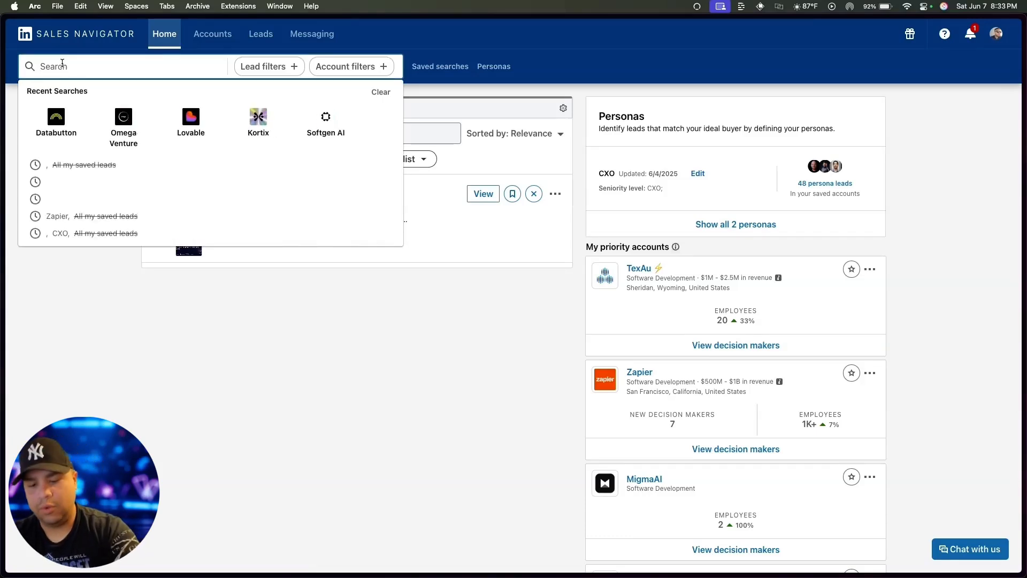
type("Databutto")
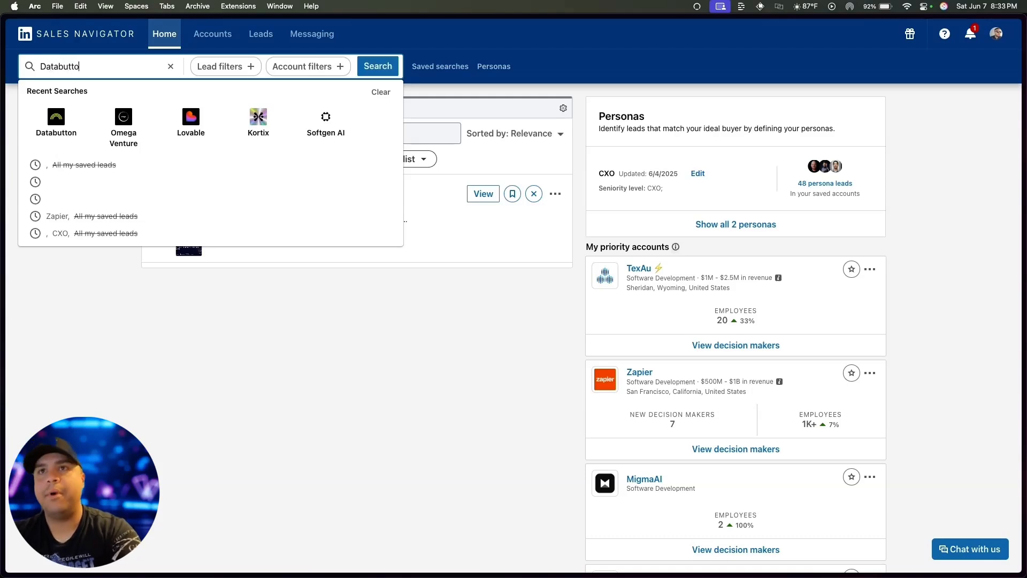
type("n")
left_click(59, 138)
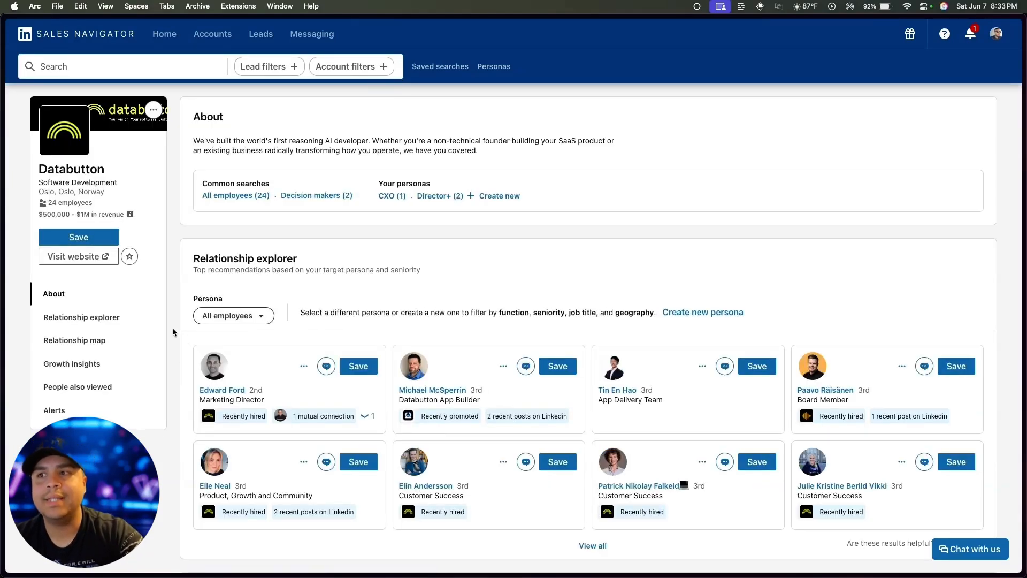
left_click(80, 239)
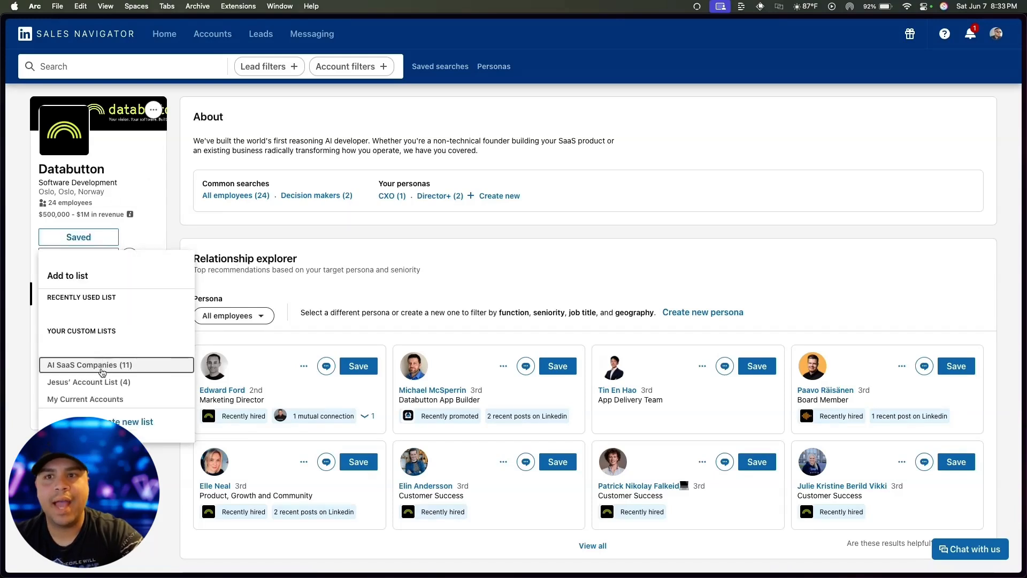
left_click(102, 367)
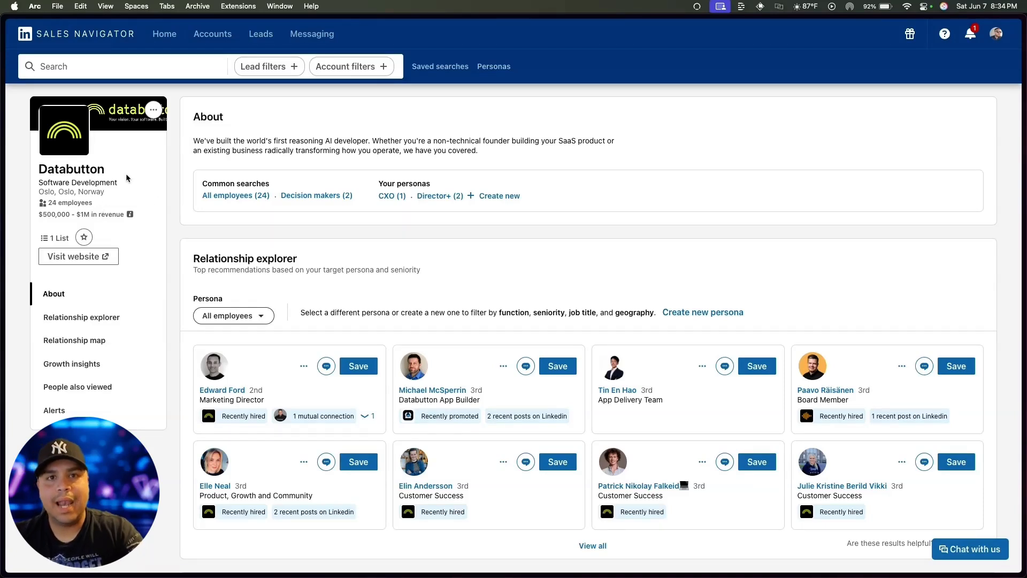
Save Databutton's Marketing Director from the relationship explorer to the recently used lead list.
scroll(432, 271, "down", 3)
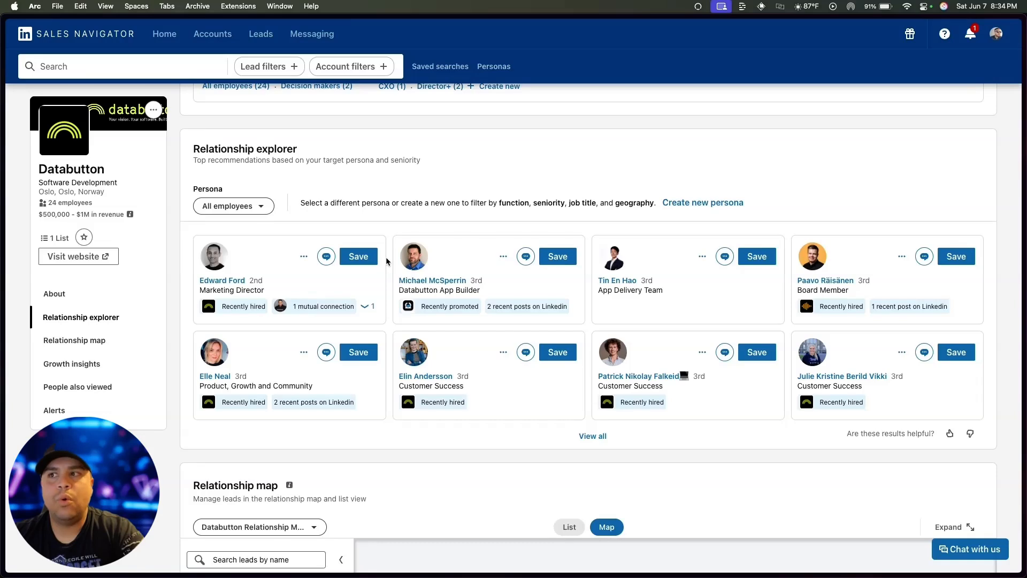
left_click(353, 258)
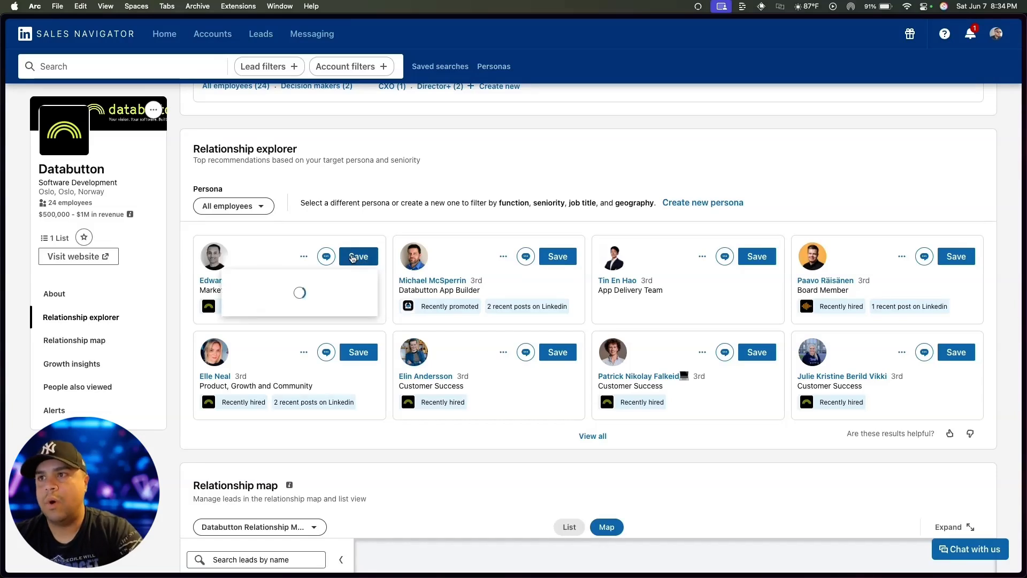
left_click(256, 337)
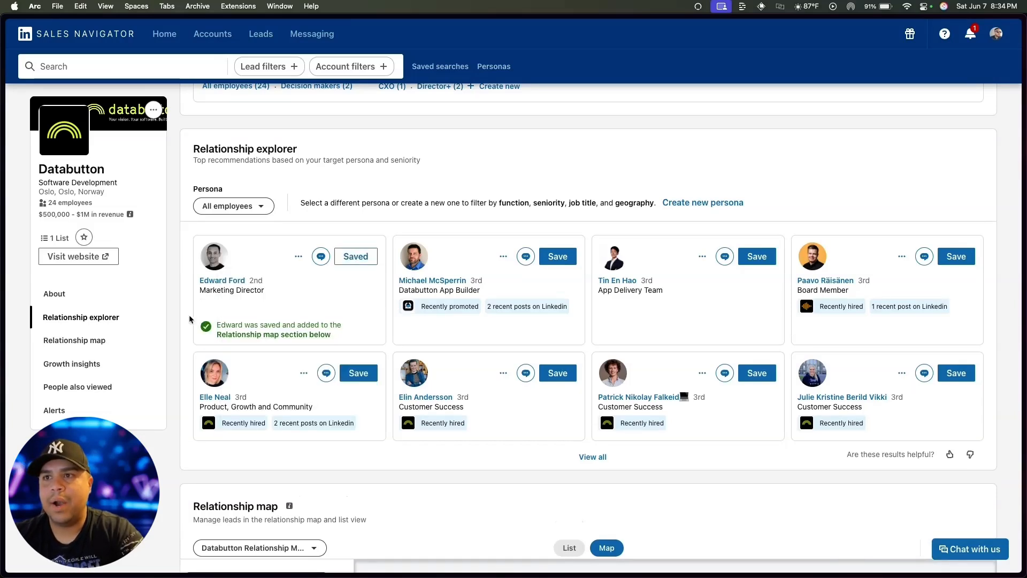
Save the three Customer Success employees in Databutton's relationship explorer to the Saturday, June 7 lead list.
scroll(464, 367, "down", 1)
scroll(463, 367, "down", 1)
left_click(559, 350)
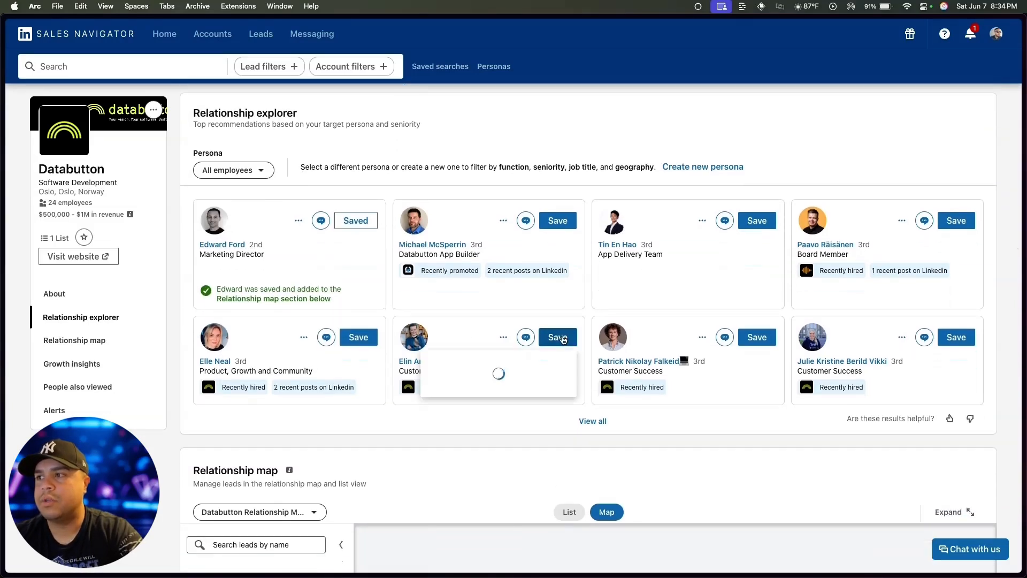
left_click(442, 420)
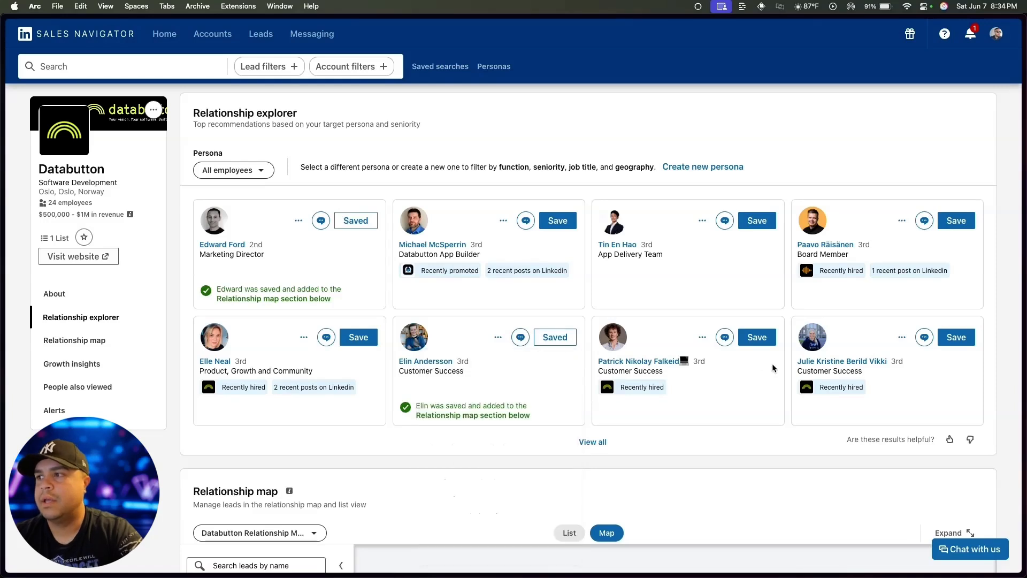
left_click(757, 337)
left_click(651, 415)
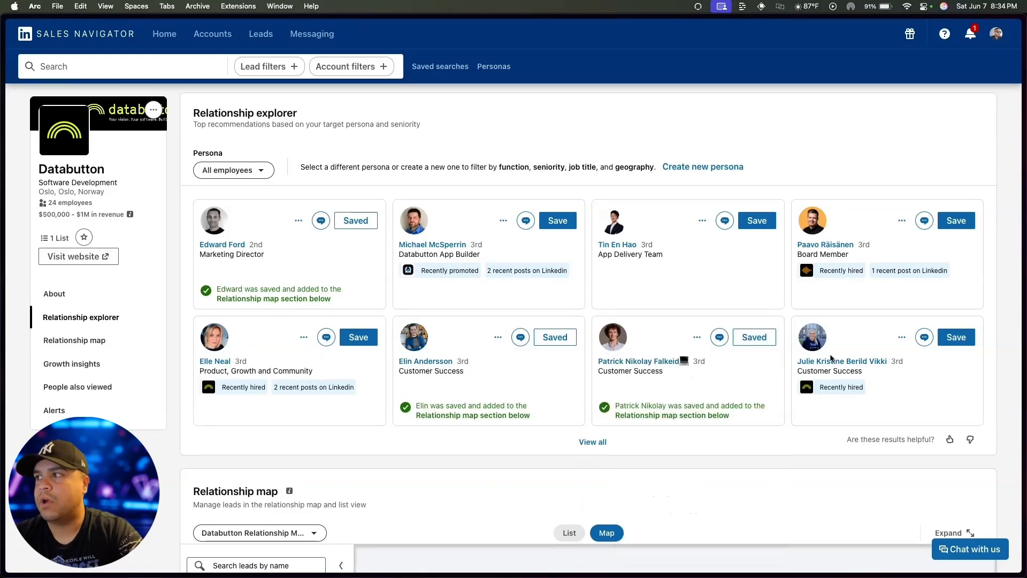
left_click(952, 337)
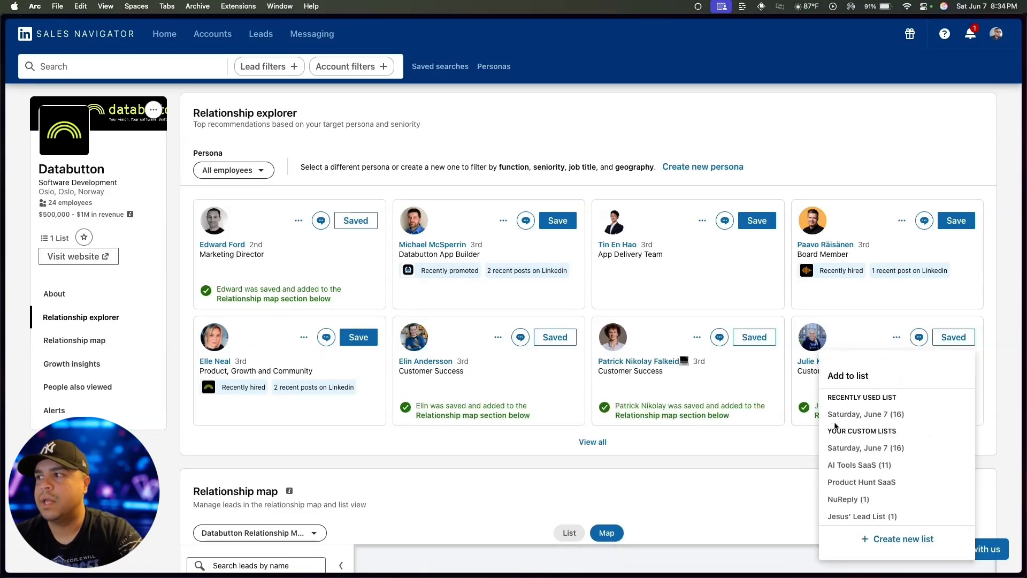
left_click(863, 415)
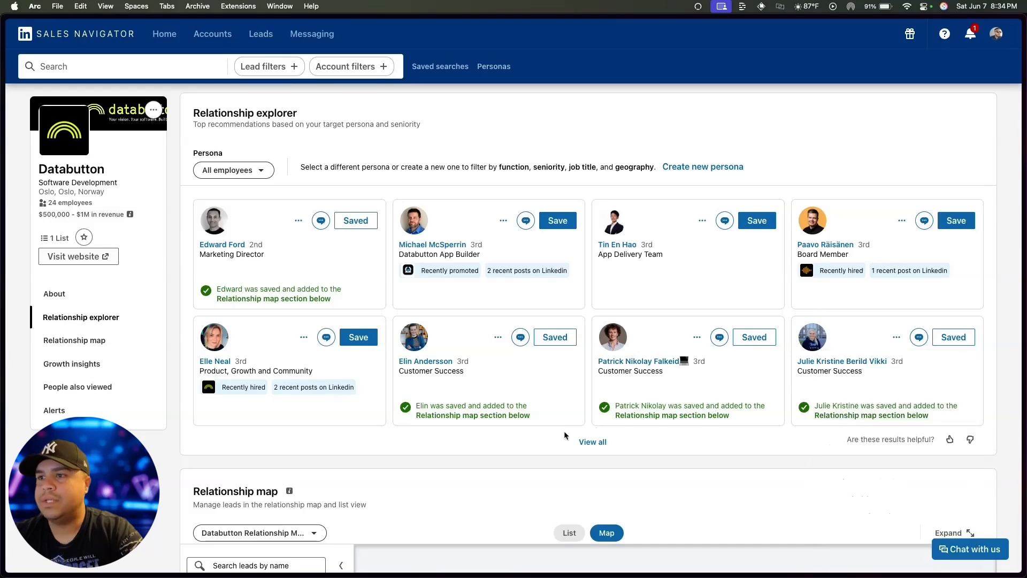
View all Databutton employee recommendations and save the Product, Growth and Community lead to the Saturday, June 7 list.
left_click(592, 442)
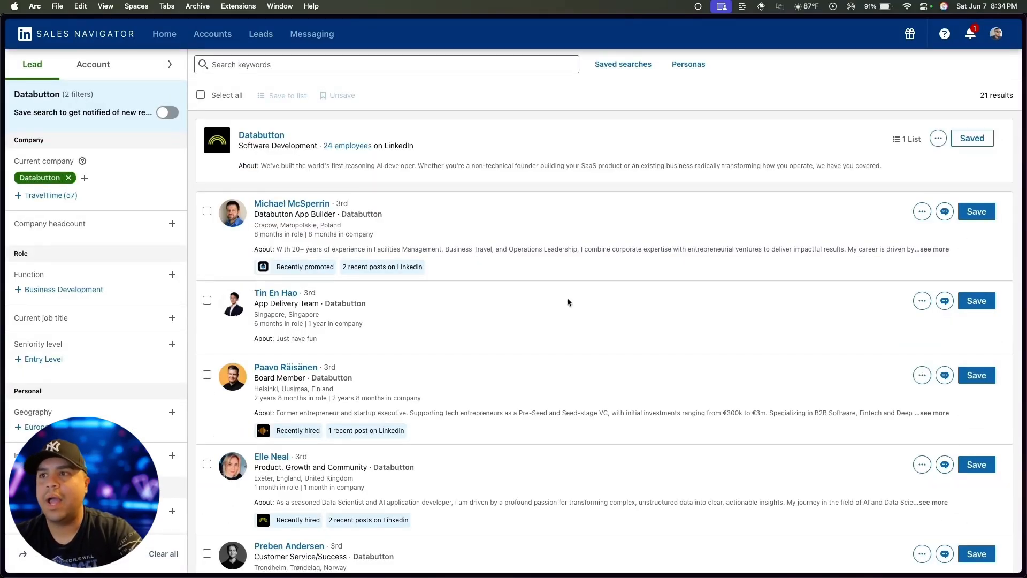
scroll(650, 350, "down", 1)
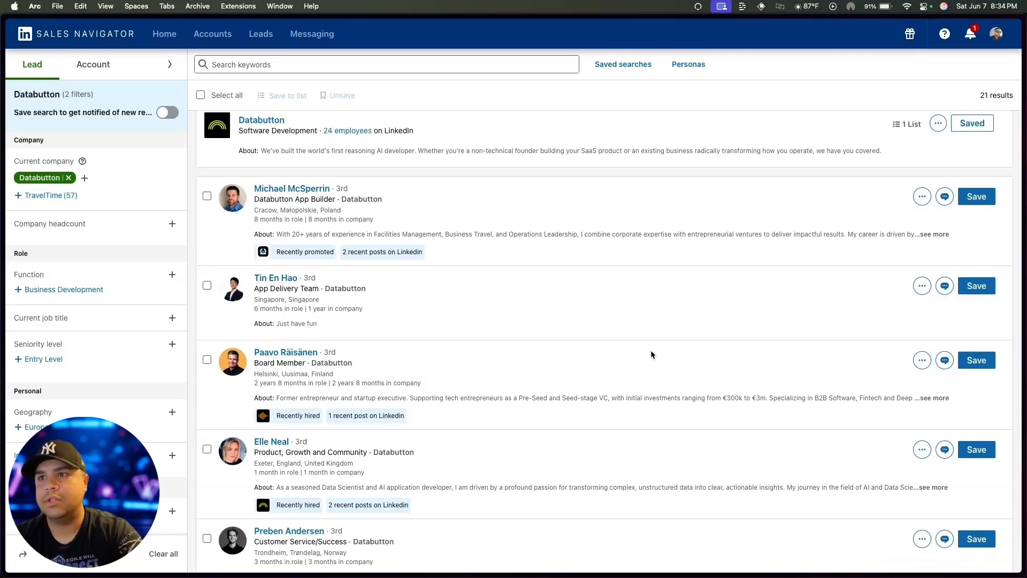
scroll(651, 354, "down", 5)
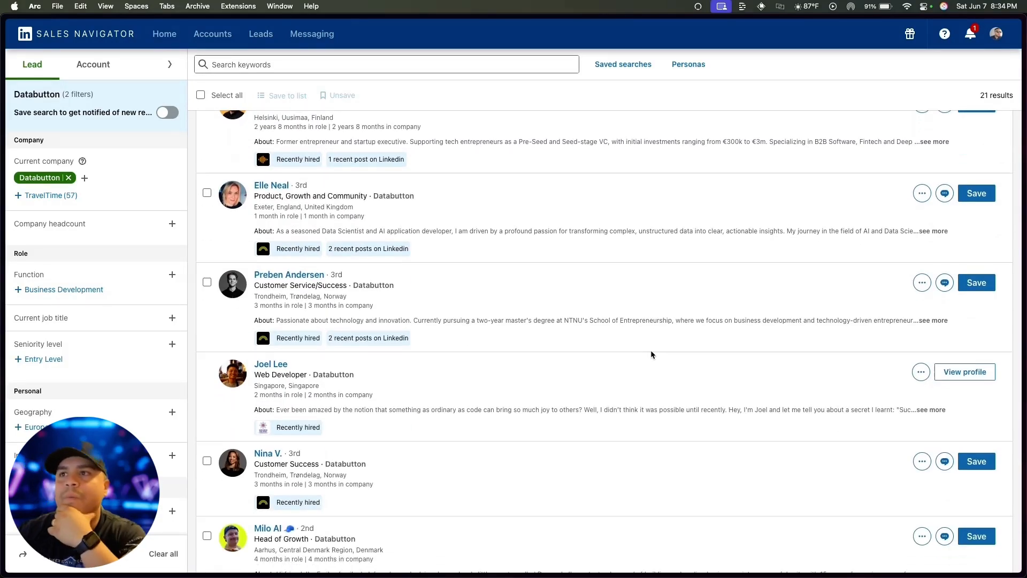
left_click(976, 193)
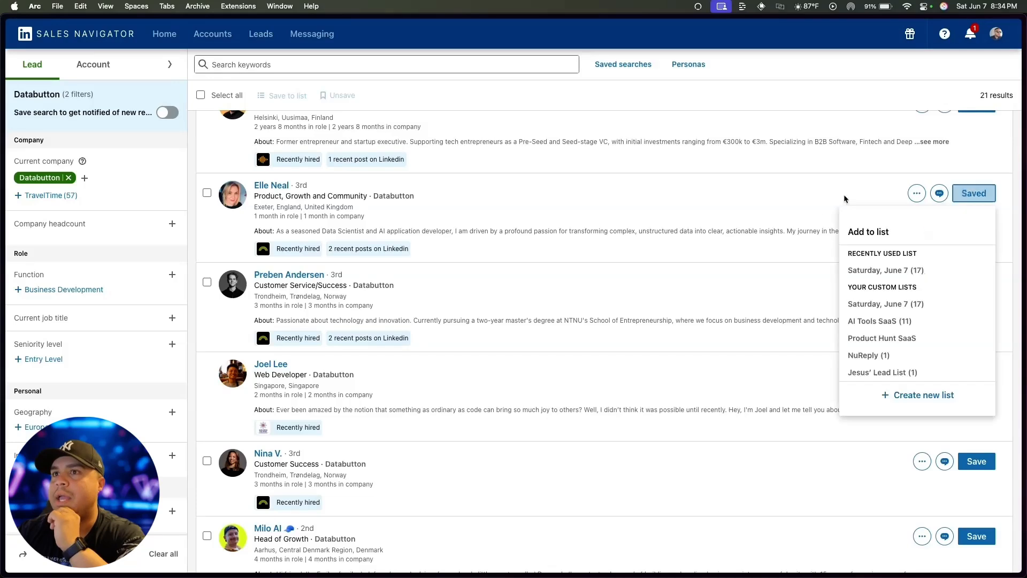
left_click(557, 230)
Save Databutton's Head of Growth to the Saturday, June 7 lead list.
scroll(558, 230, "down", 4)
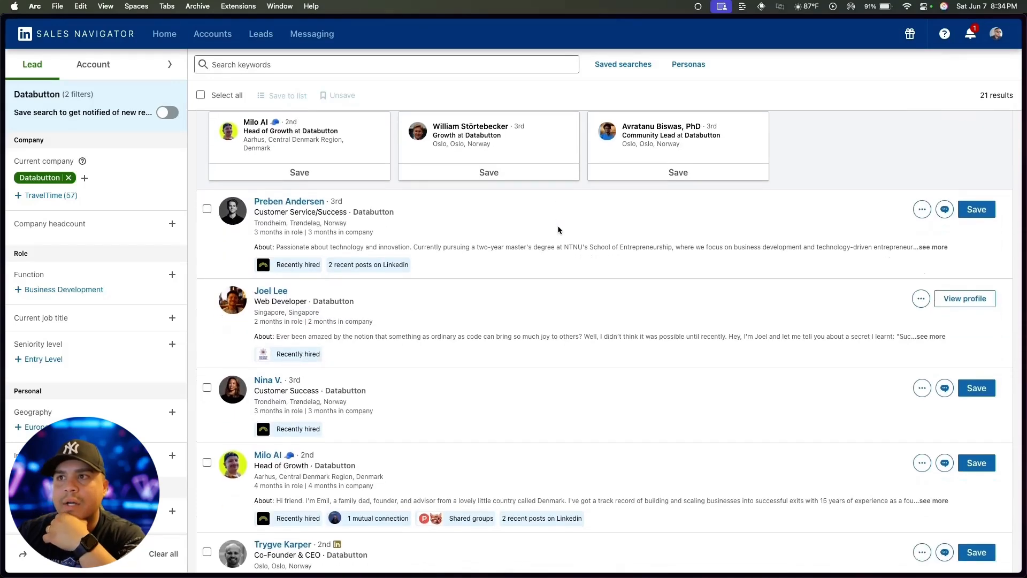
scroll(558, 230, "down", 3)
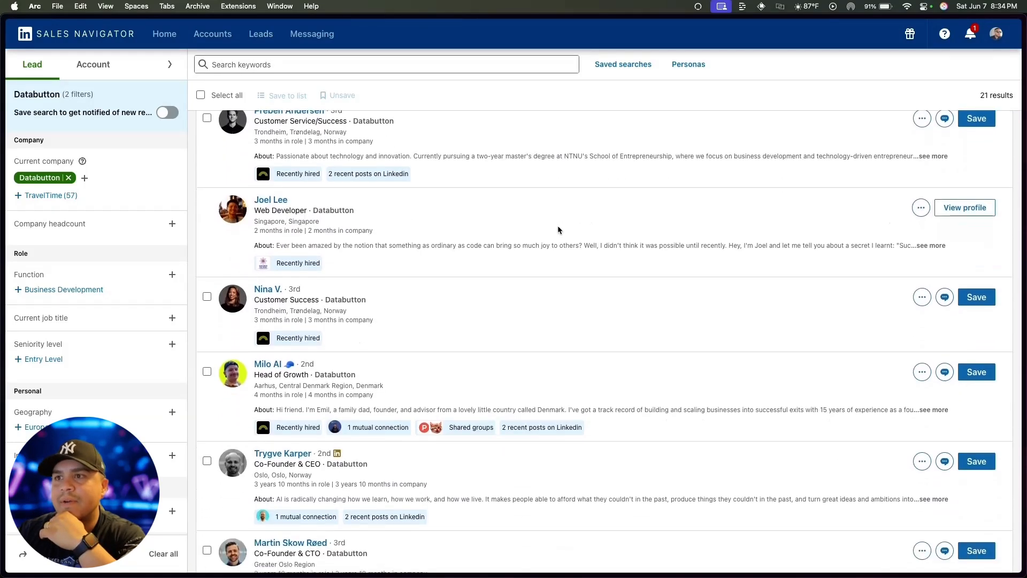
scroll(558, 226, "down", 2)
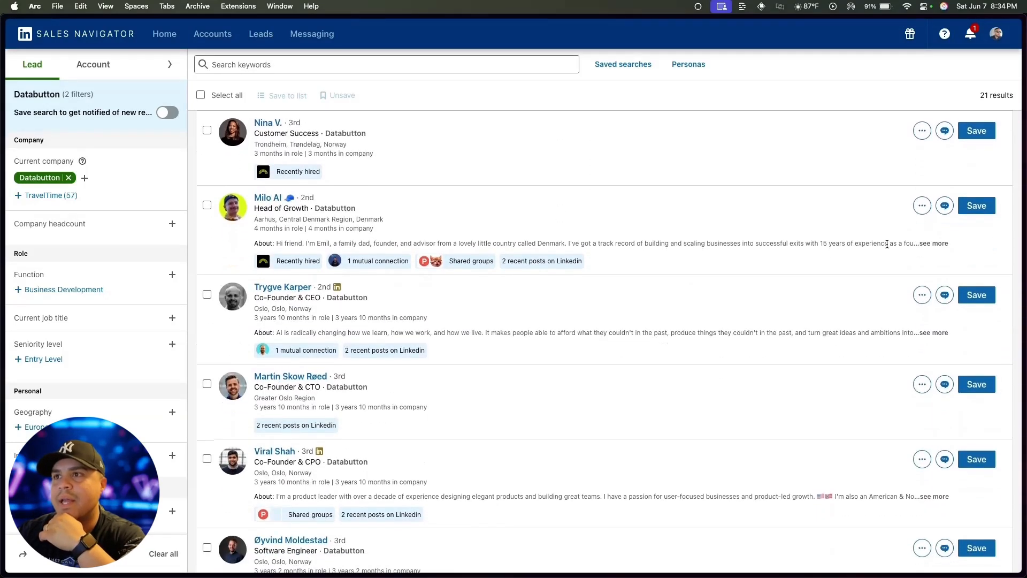
left_click(976, 206)
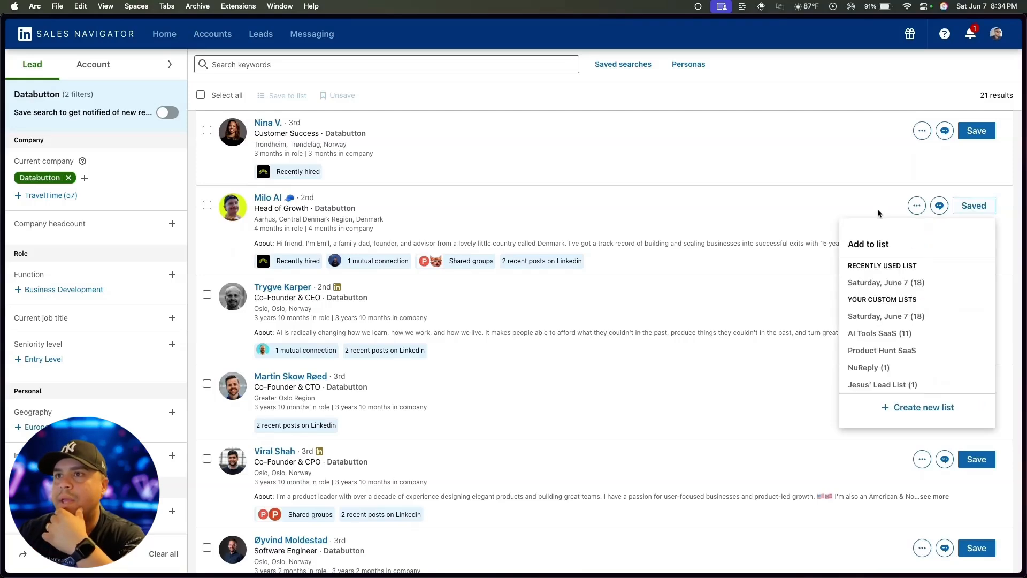
left_click(883, 282)
Save the Databutton employee with the Growth role to a lead list and check the remaining employees for suitable leads.
scroll(630, 313, "down", 3)
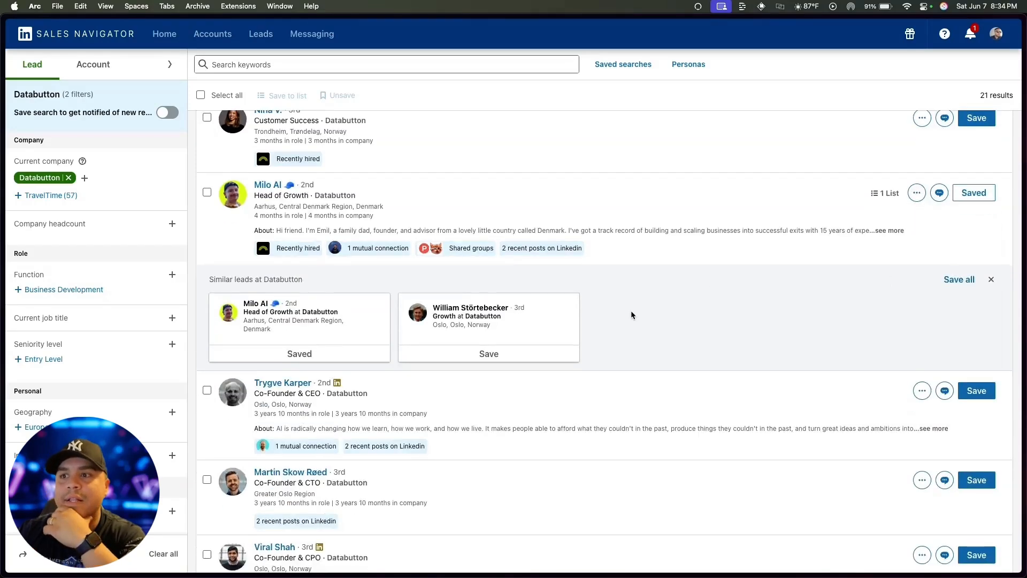
scroll(630, 315, "down", 3)
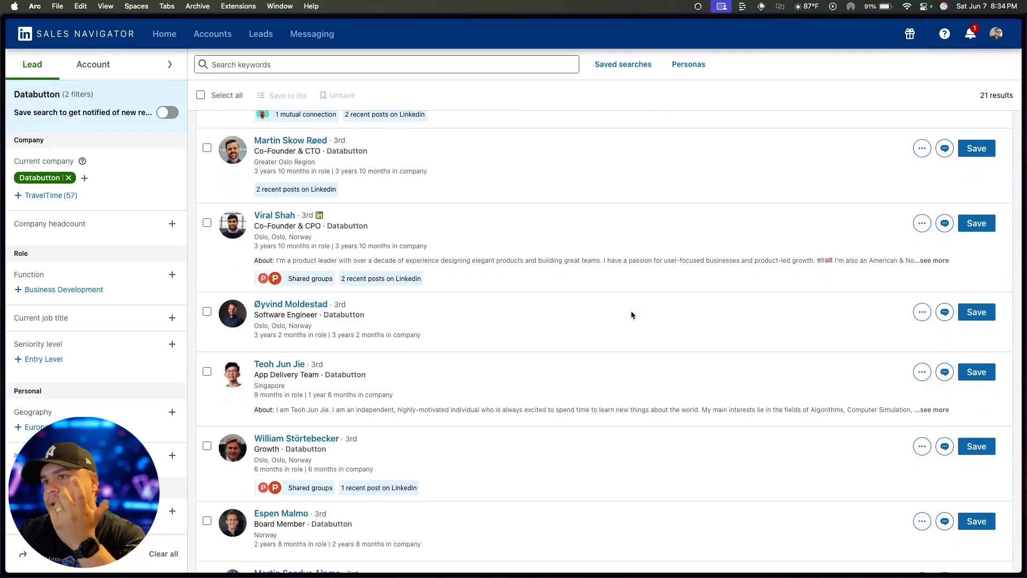
scroll(631, 315, "down", 3)
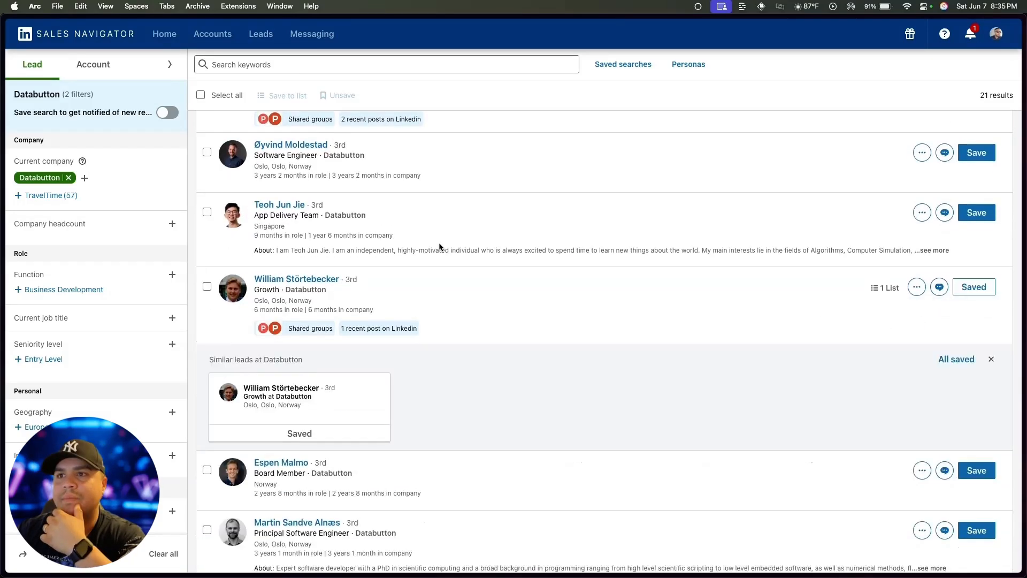
scroll(439, 242, "down", 5)
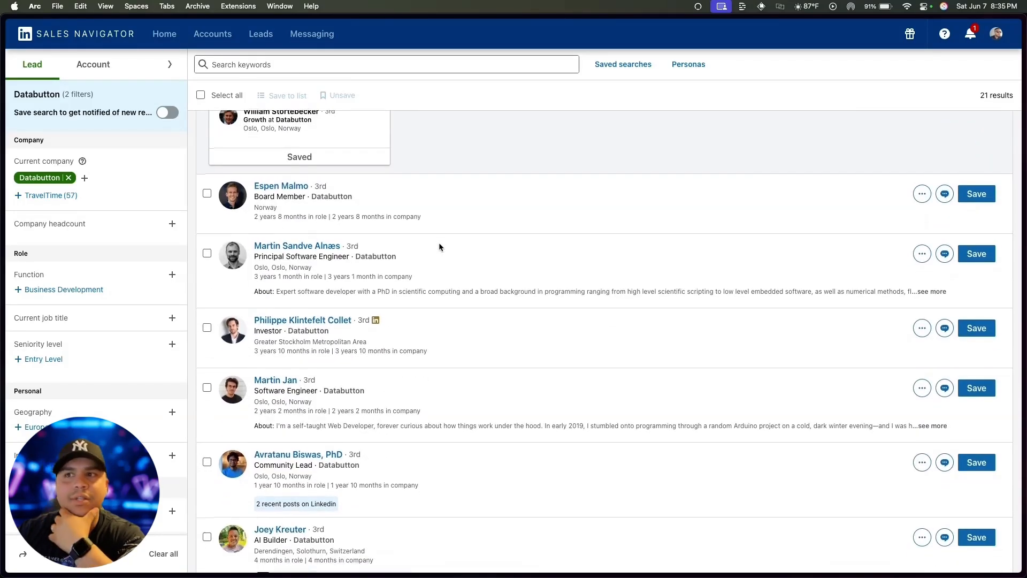
scroll(438, 242, "down", 3)
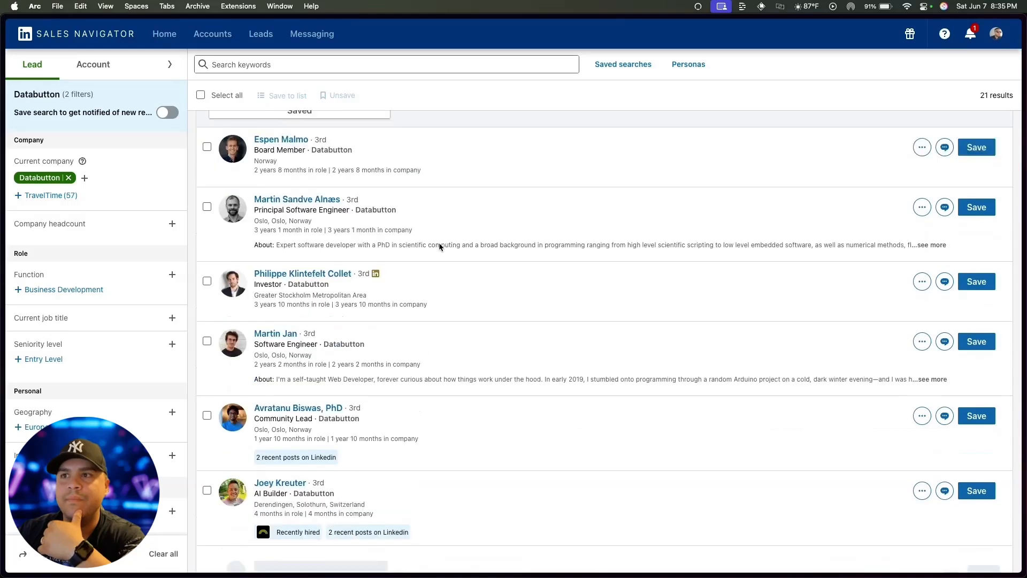
scroll(439, 245, "up", 15)
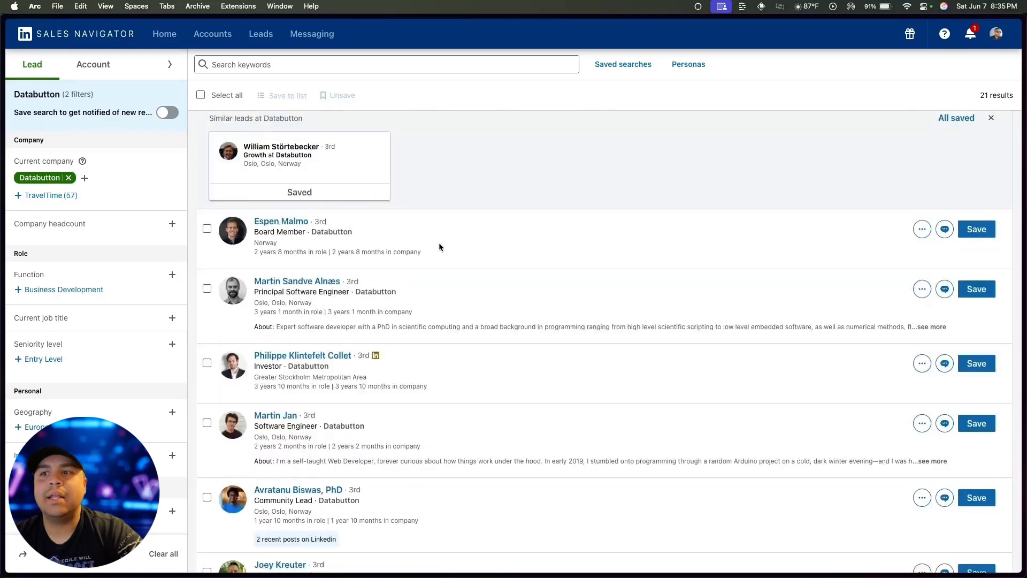
Return to the home page, find the Emergent technology company account and save it to the AI SaaS Companies list.
left_click(95, 37)
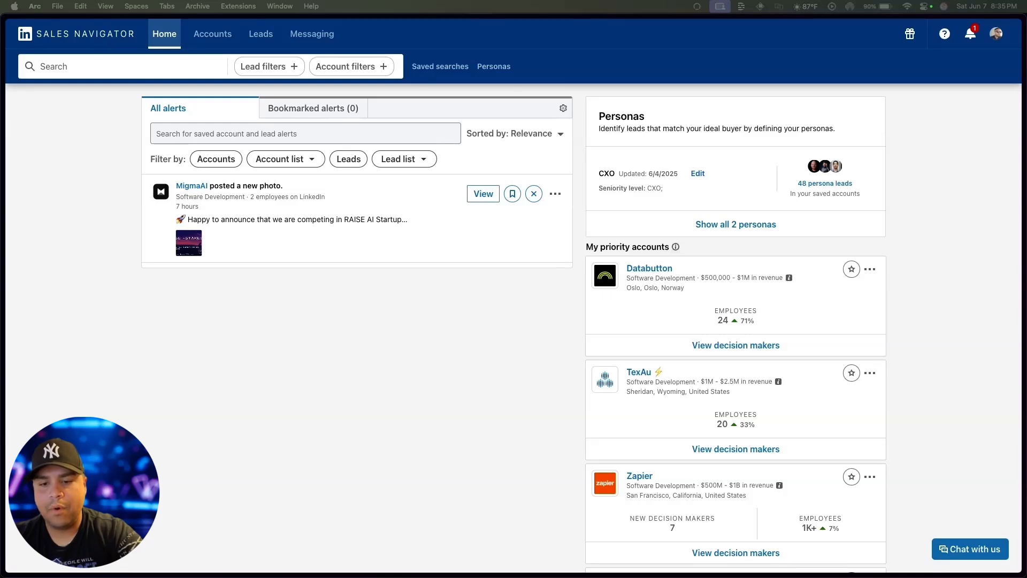
left_click(111, 70)
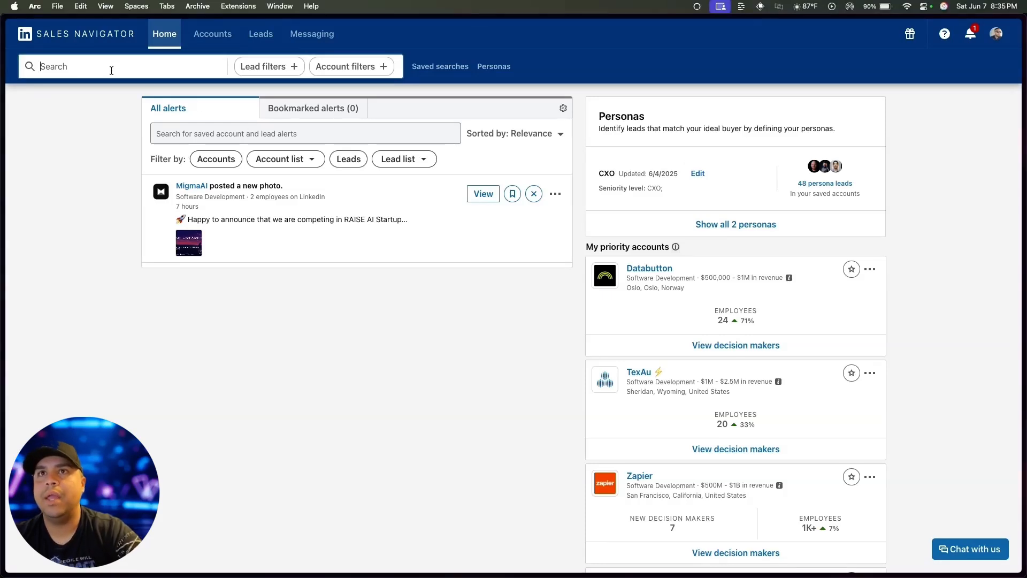
type("Emergen")
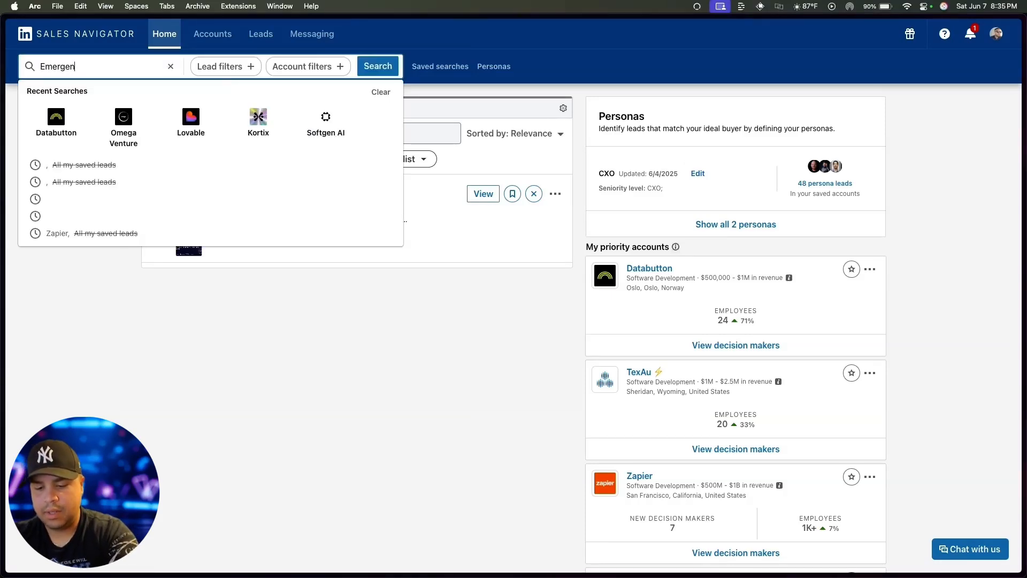
type("t.sh")
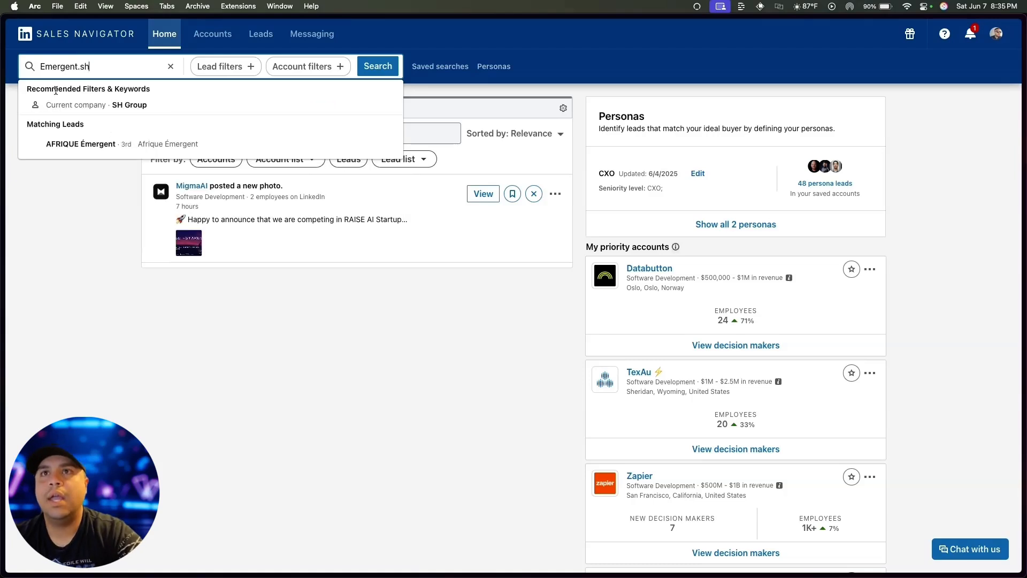
key("BackSpace")
key("BackSpace")
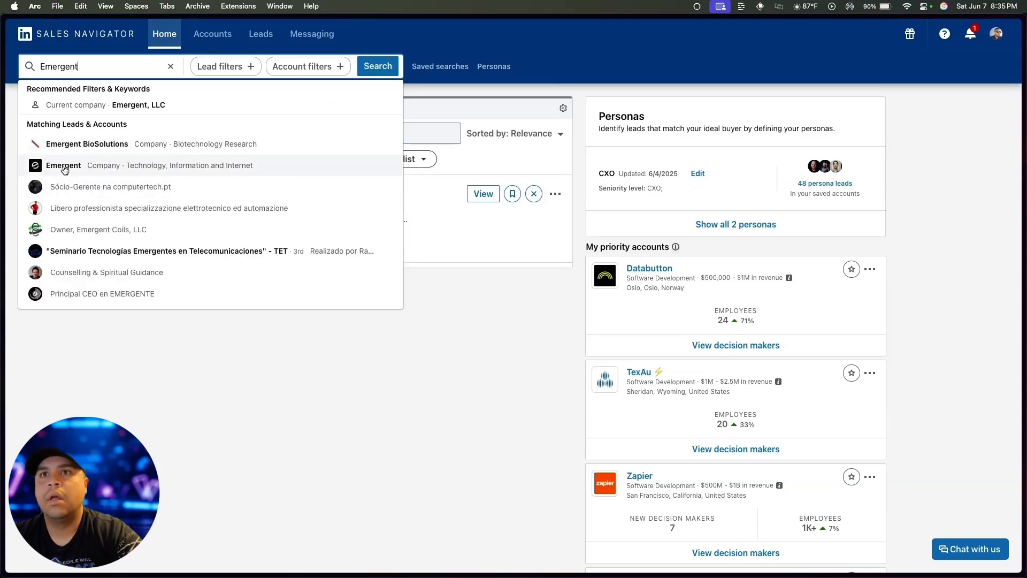
left_click(63, 168)
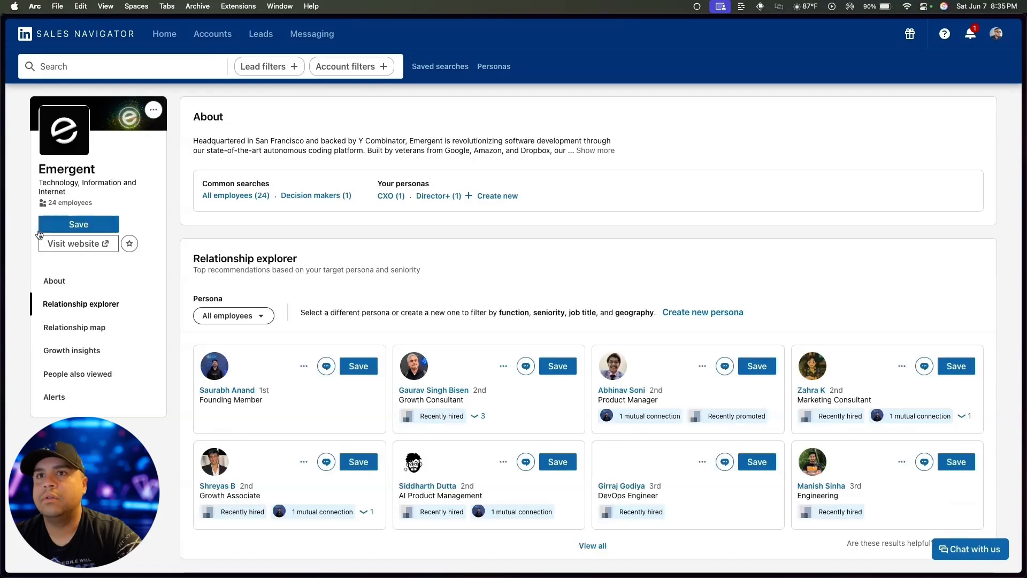
left_click(65, 230)
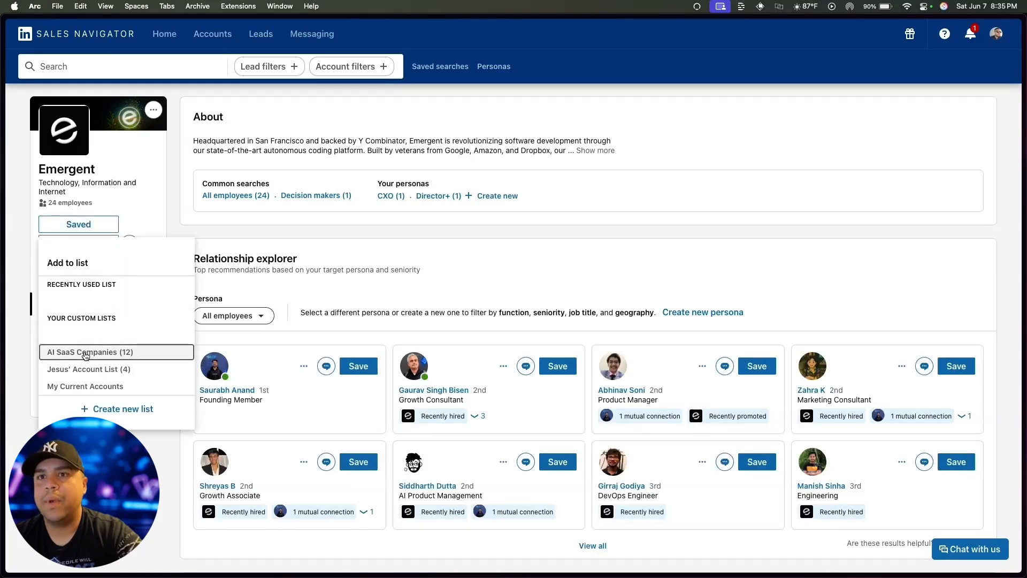
left_click(80, 350)
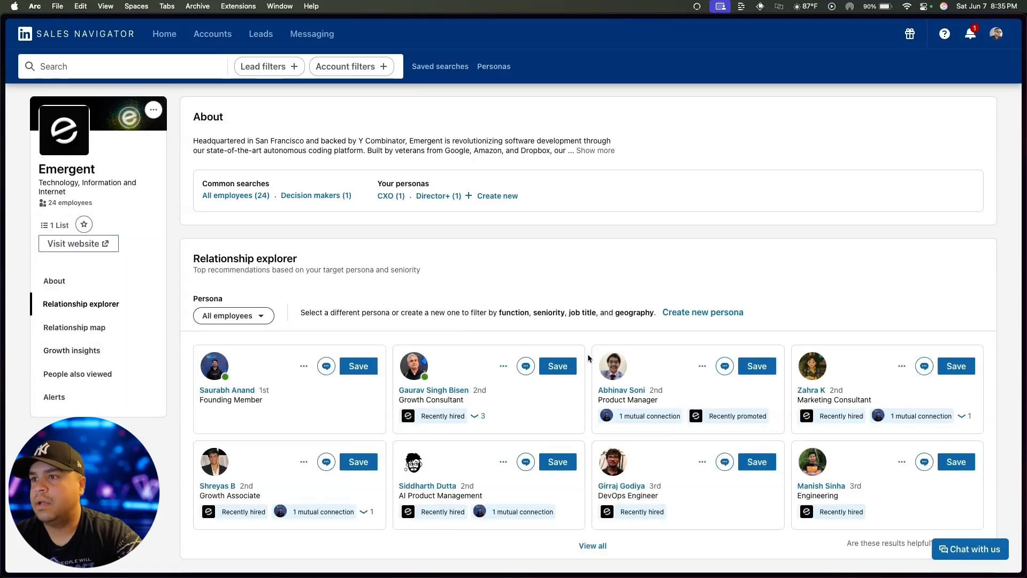
Save Emergent's Growth Consultant and Marketing Consultant to the Saturday, June 7 lead list.
left_click(558, 372)
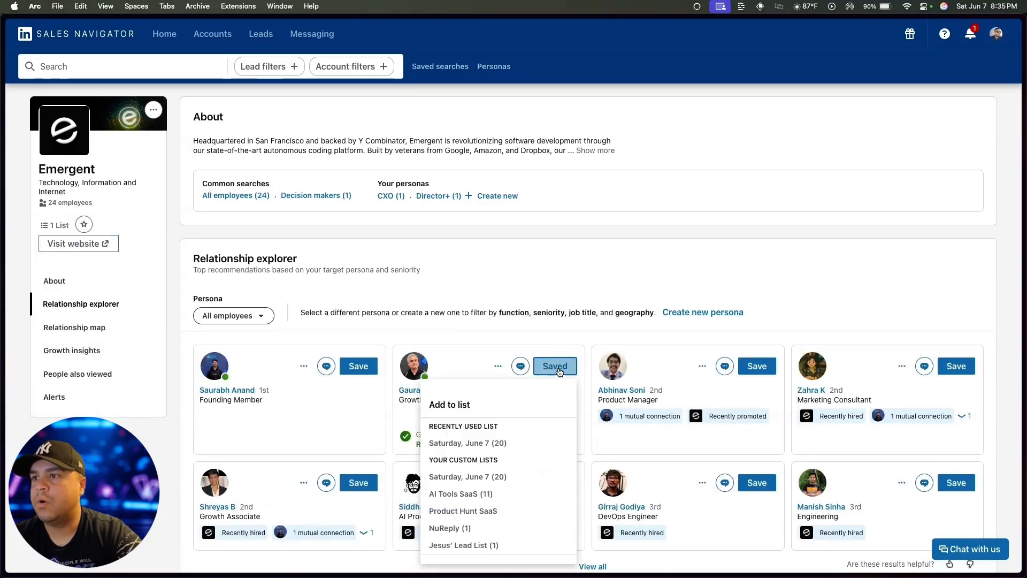
left_click(457, 445)
scroll(586, 435, "down", 3)
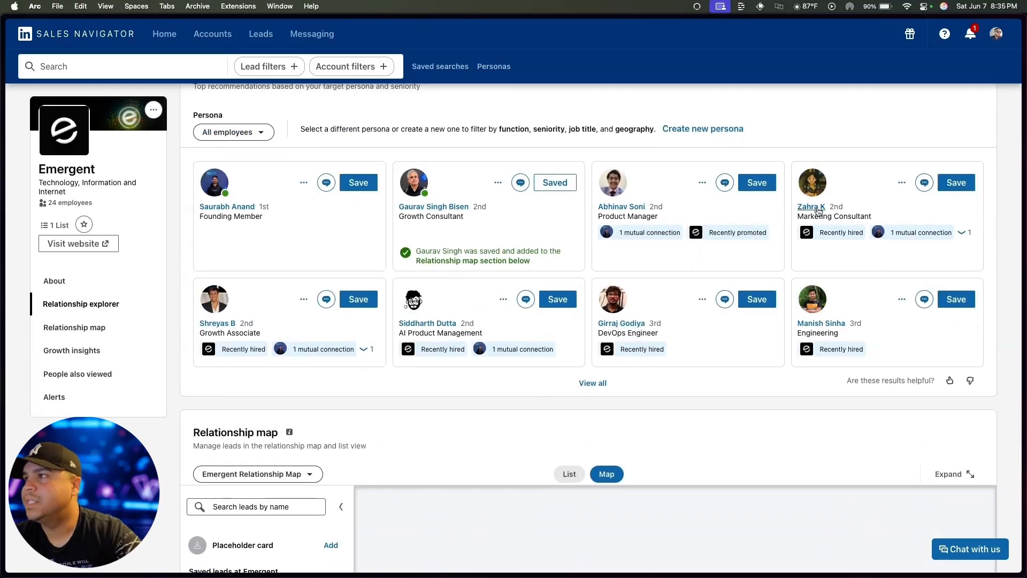
left_click(956, 182)
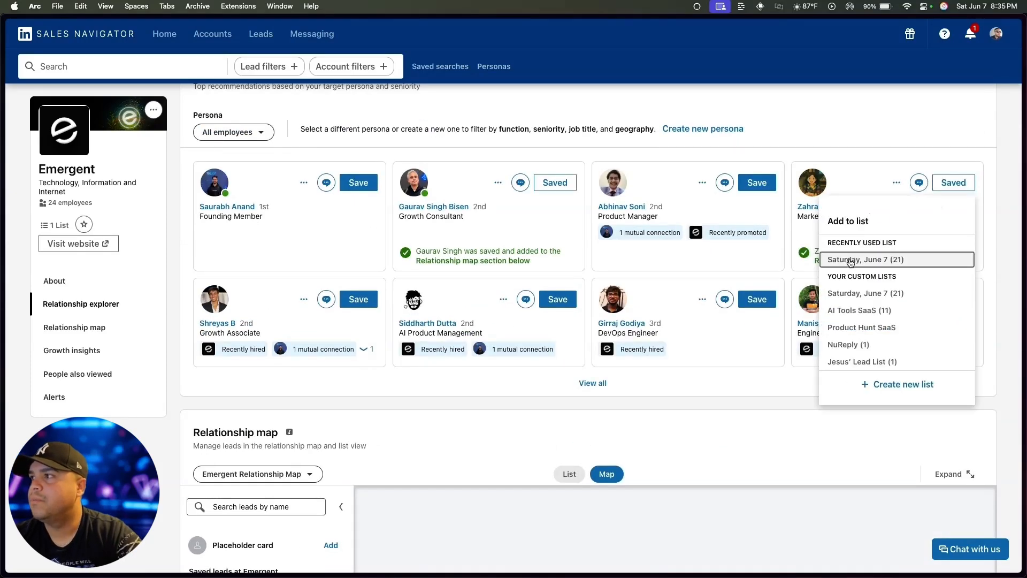
left_click(855, 259)
Save Emergent's Product Manager and Growth Associate to the Saturday, June 7 lead list.
left_click(757, 182)
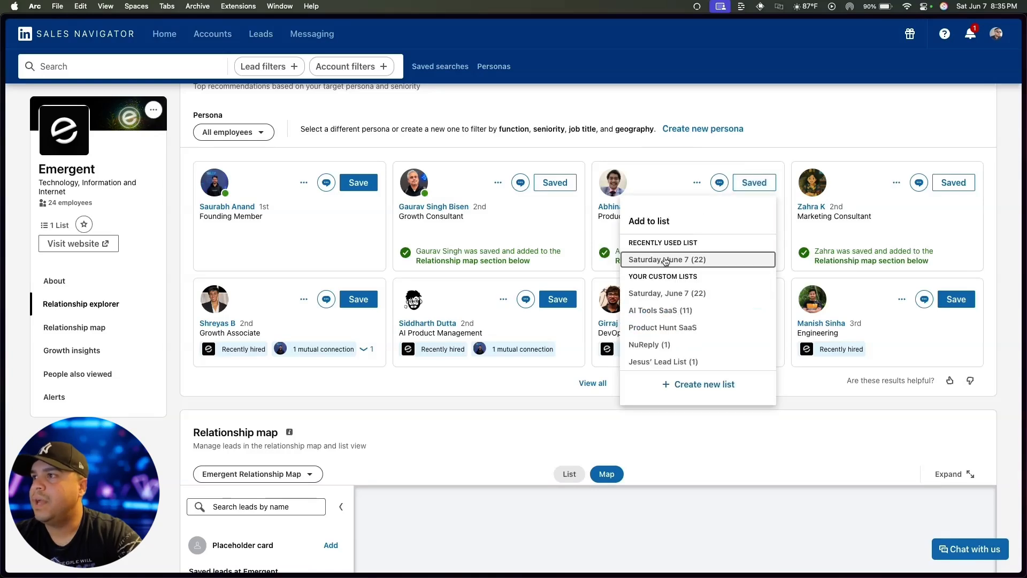
left_click(666, 259)
left_click(357, 297)
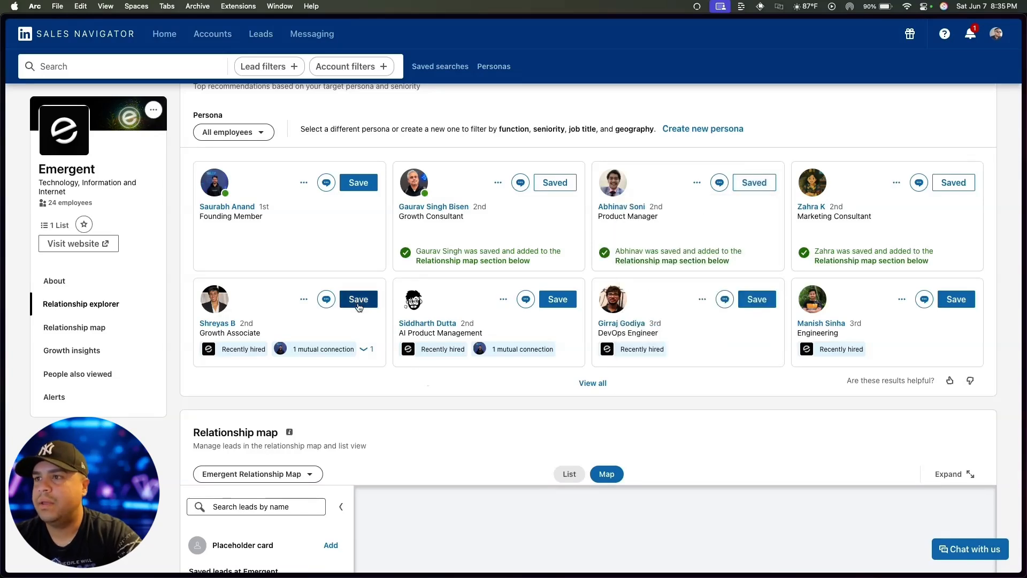
left_click(238, 375)
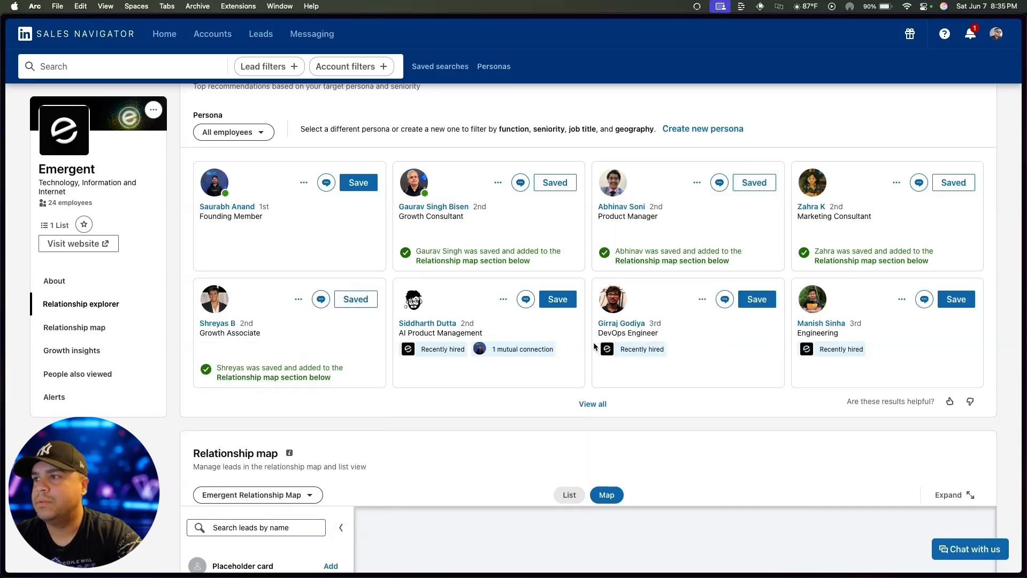
View all recommended Emergent employees and examine their roles for further suitable leads.
left_click(592, 405)
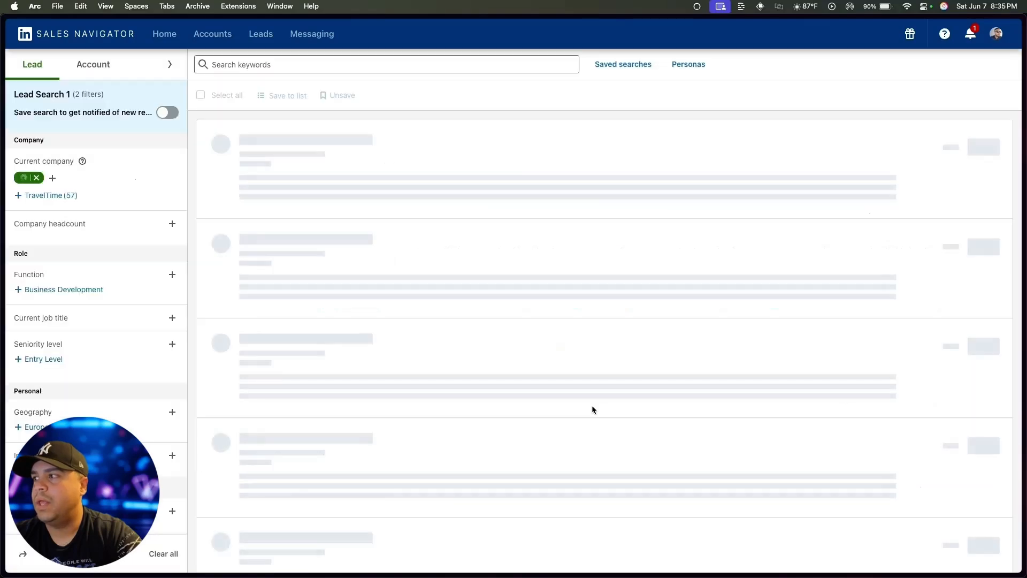
scroll(623, 454, "down", 6)
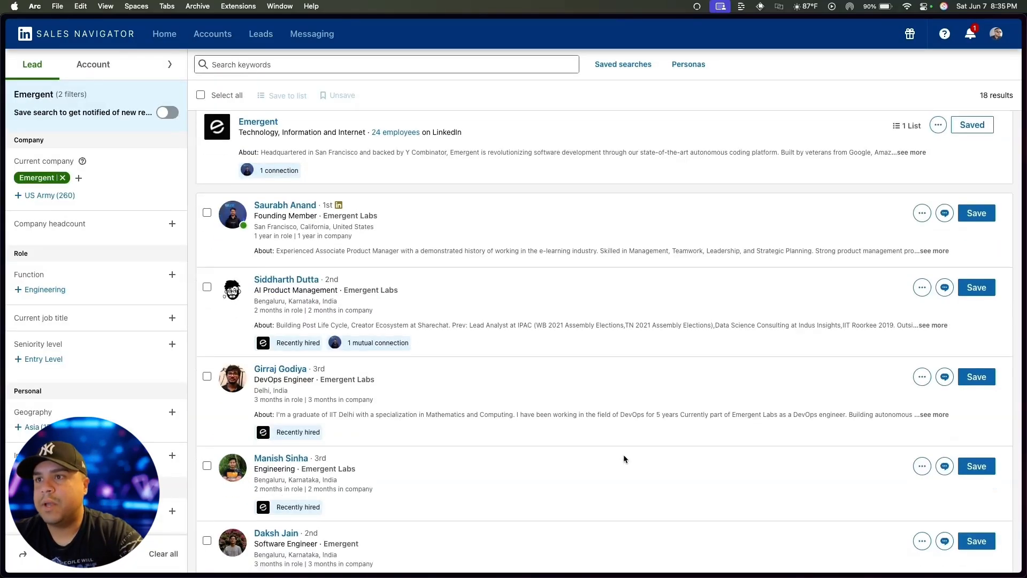
scroll(624, 454, "up", 10)
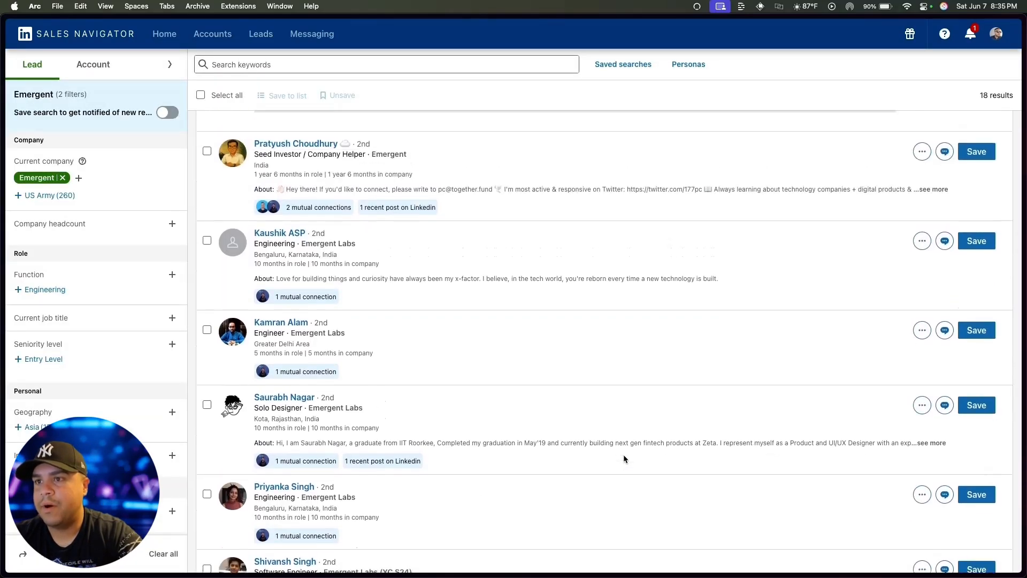
scroll(624, 455, "up", 3)
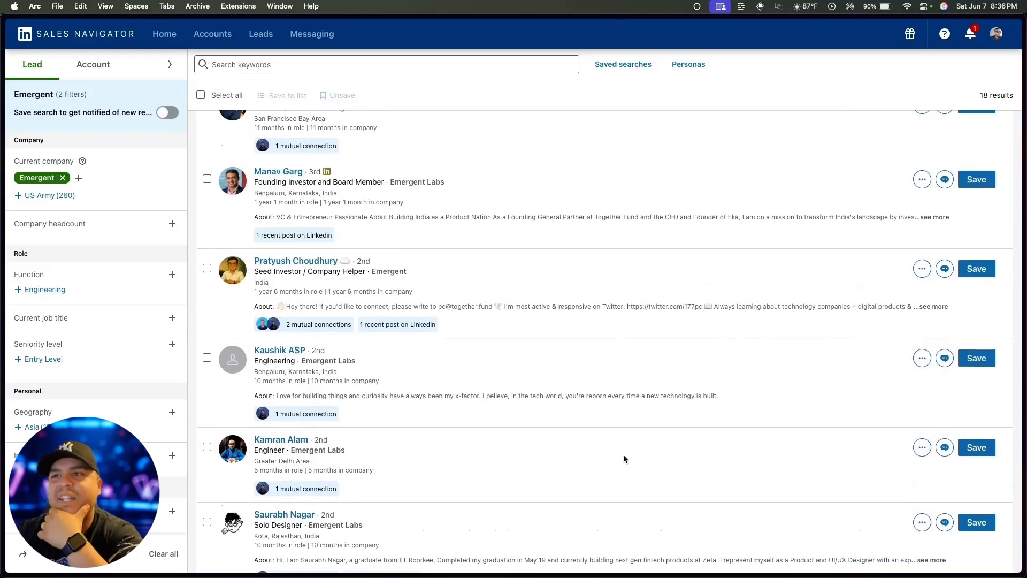
scroll(624, 454, "up", 4)
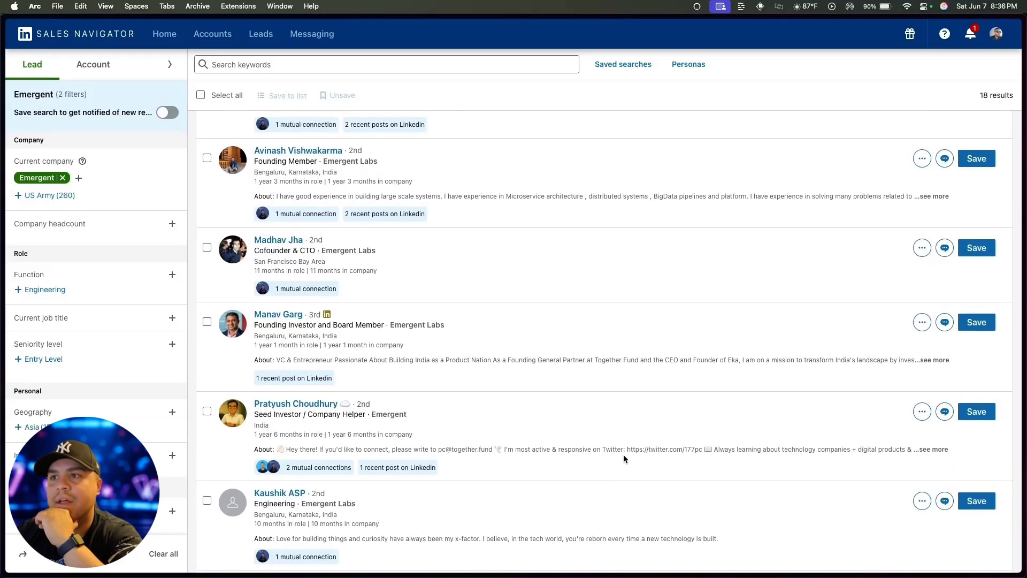
scroll(623, 454, "up", 4)
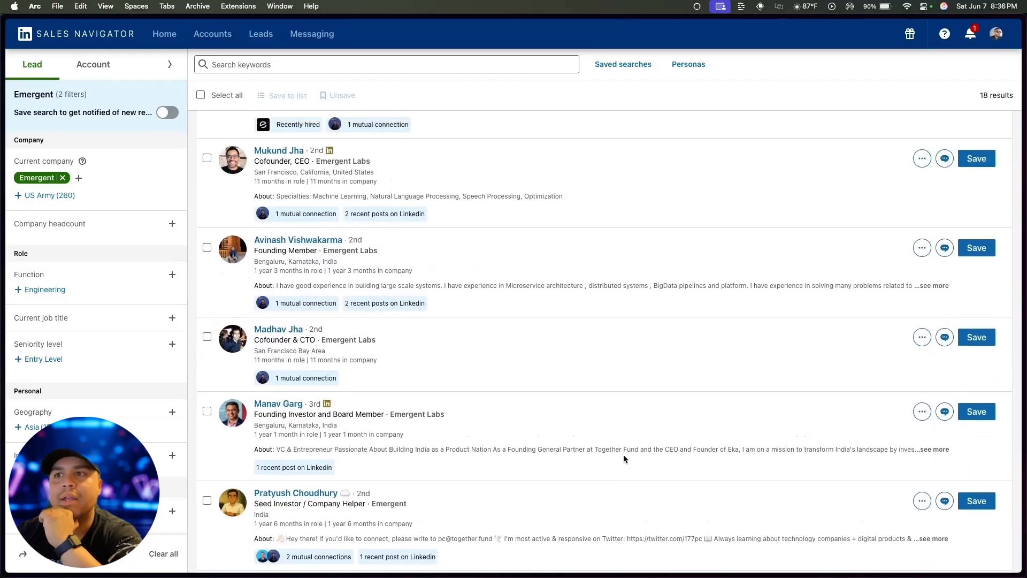
scroll(623, 459, "up", 5)
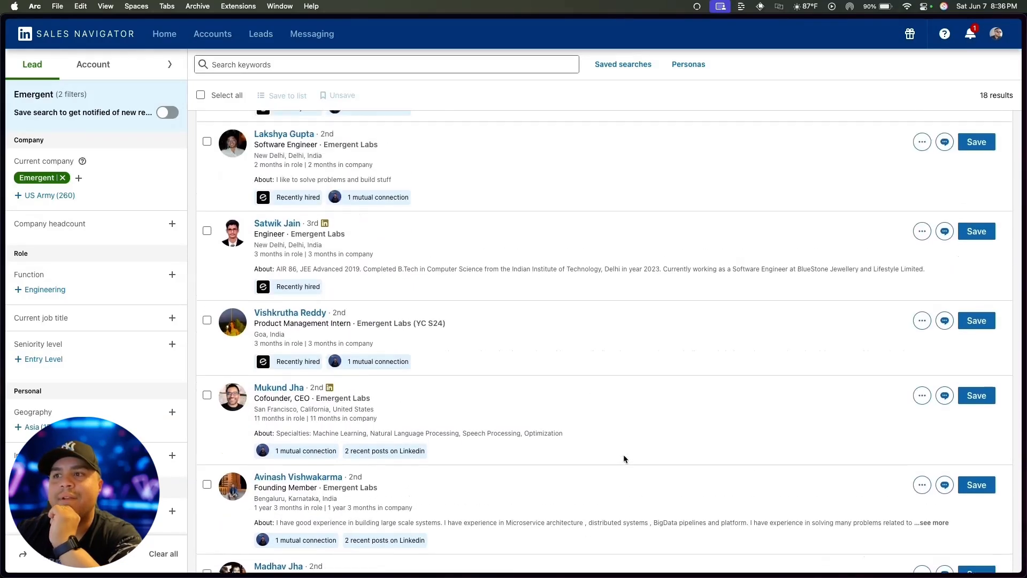
scroll(624, 459, "up", 1)
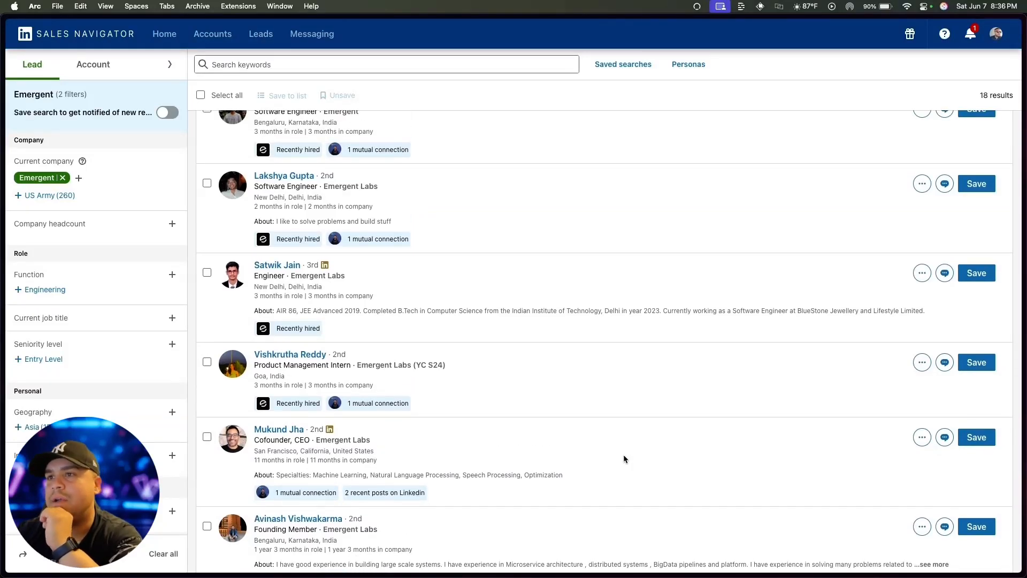
scroll(623, 458, "up", 4)
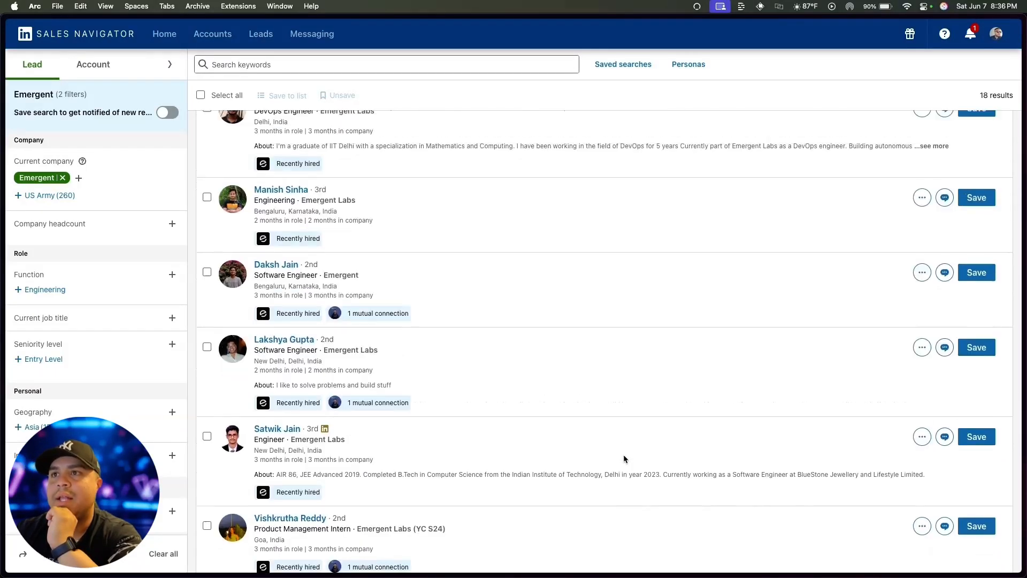
scroll(623, 455, "up", 7)
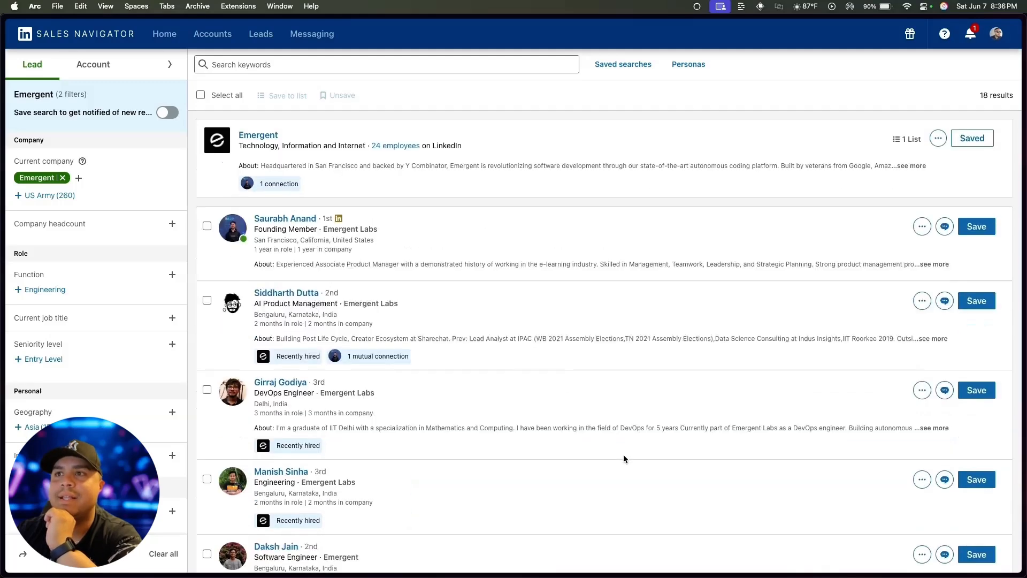
Leave the employee search and open the Saturday, June 7 list from the saved lead lists.
left_click(83, 37)
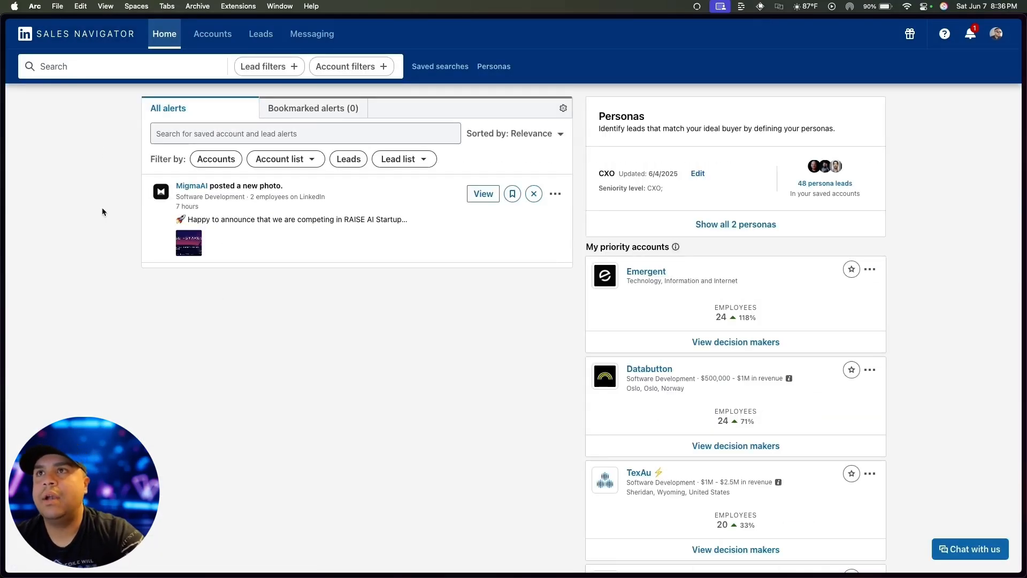
left_click(256, 34)
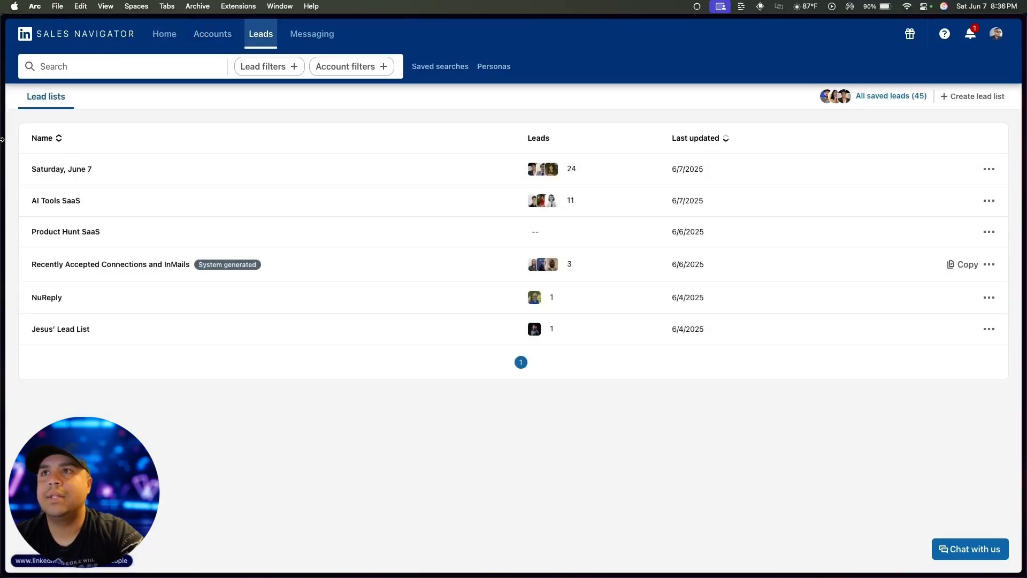
left_click(69, 170)
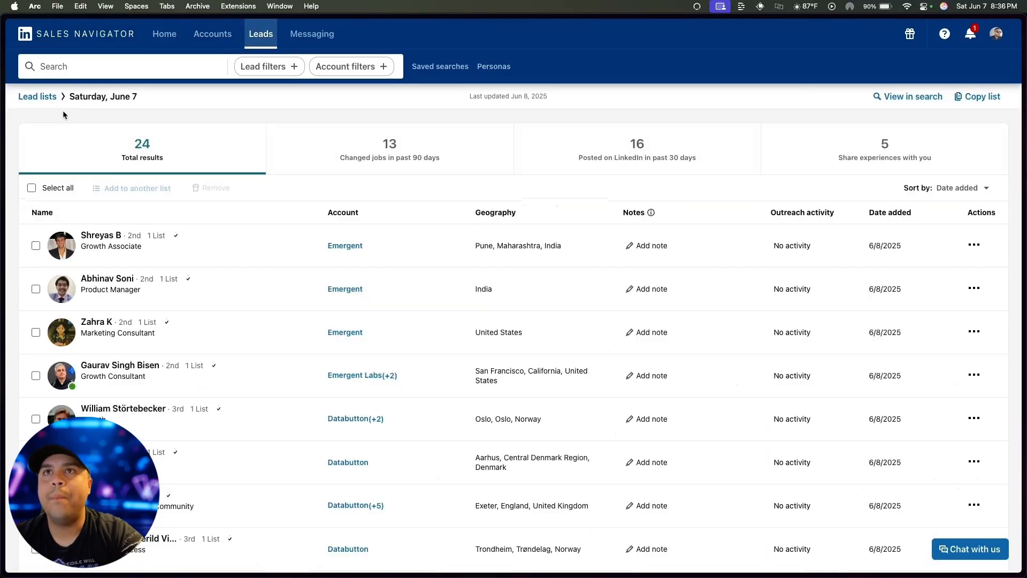
Copy the URL of the Saturday, June 7 lead list and look through its saved leads.
mouse_move(3, 113)
left_click(50, 59)
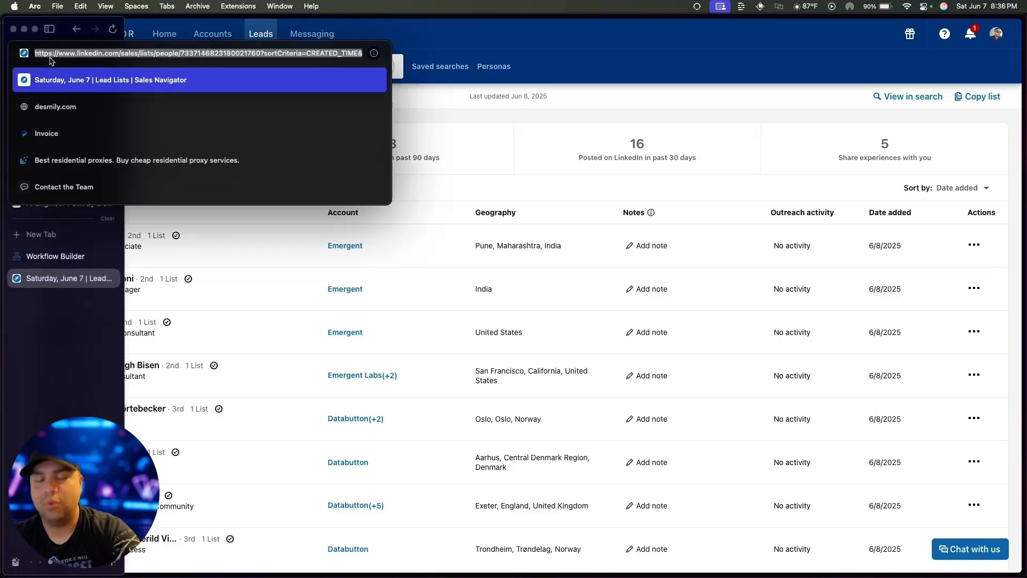
key("Escape")
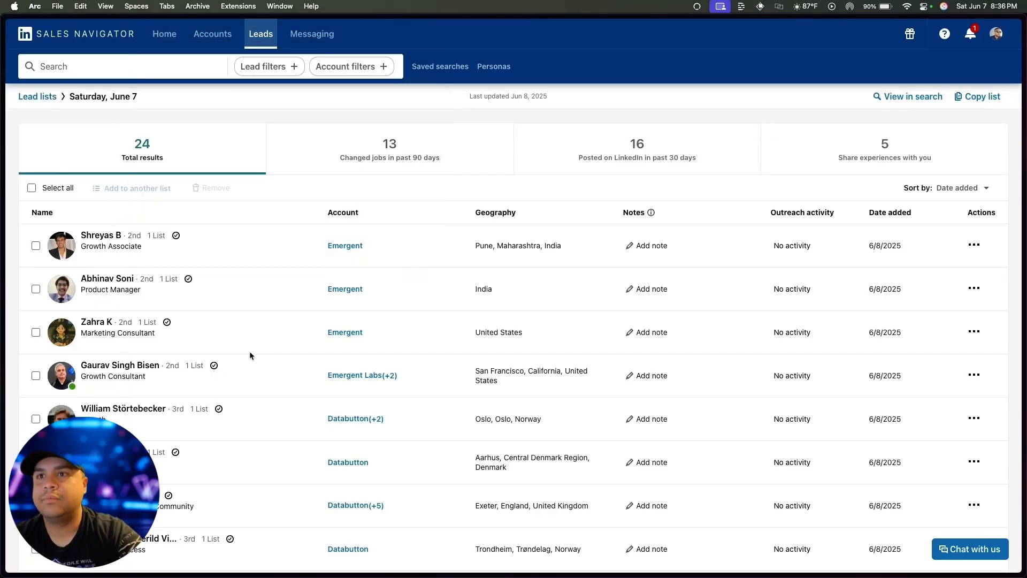
scroll(239, 270, "down", 10)
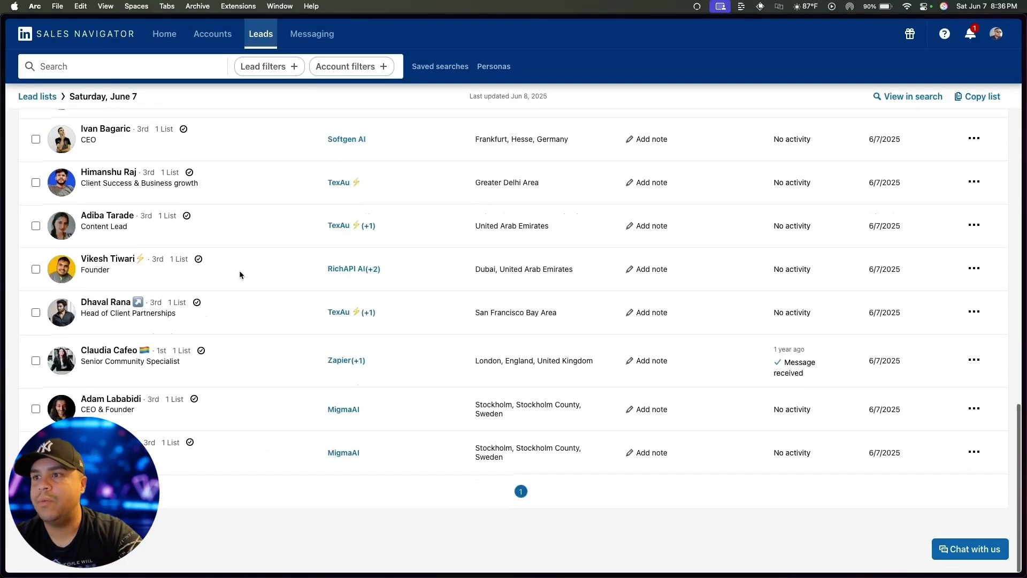
scroll(240, 271, "up", 10)
Switch to the TexAu Workflow Builder and add the Sales Navigator Lead List Export automation to the new workflow.
mouse_move(3, 279)
left_click(59, 257)
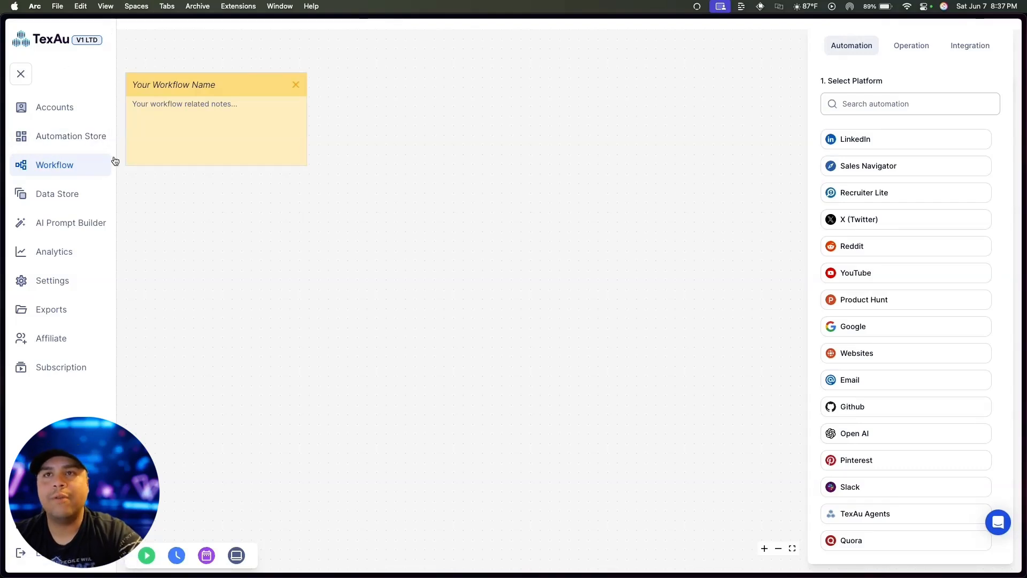
left_click(856, 174)
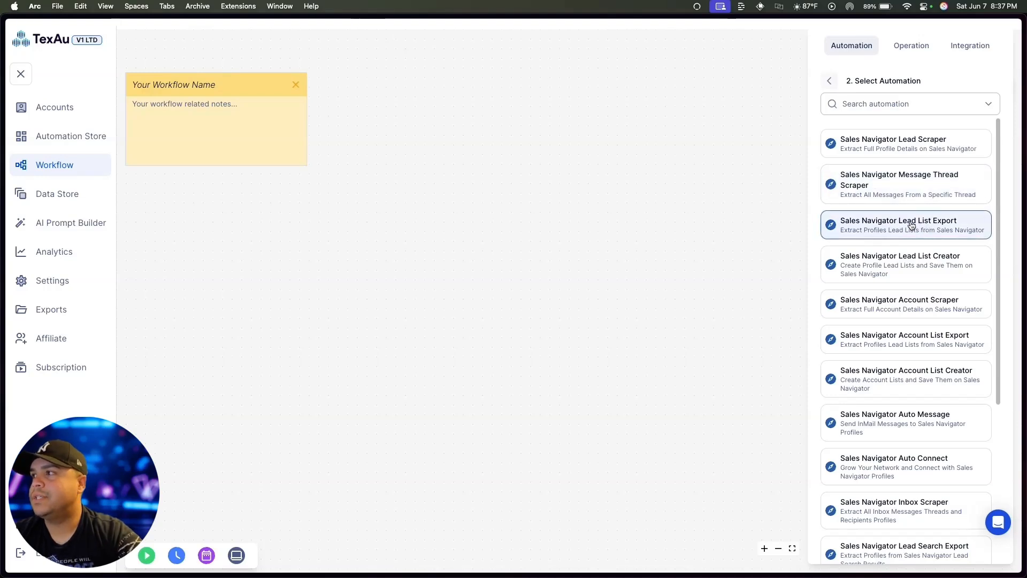
left_click(877, 224)
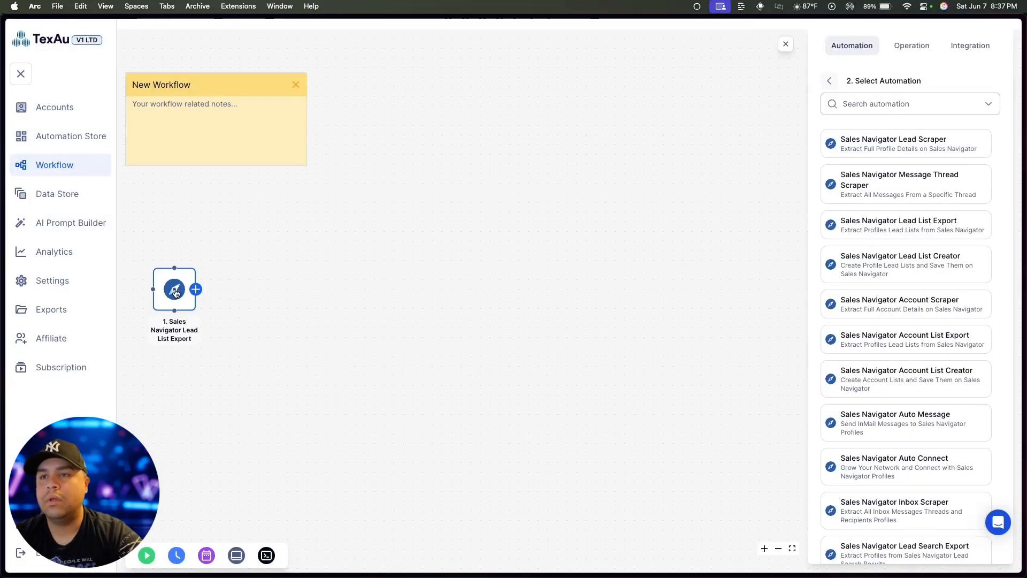
Paste the copied list address as the Lead List URL of the Sales Navigator Lead List Export and save its inputs.
left_click(175, 290)
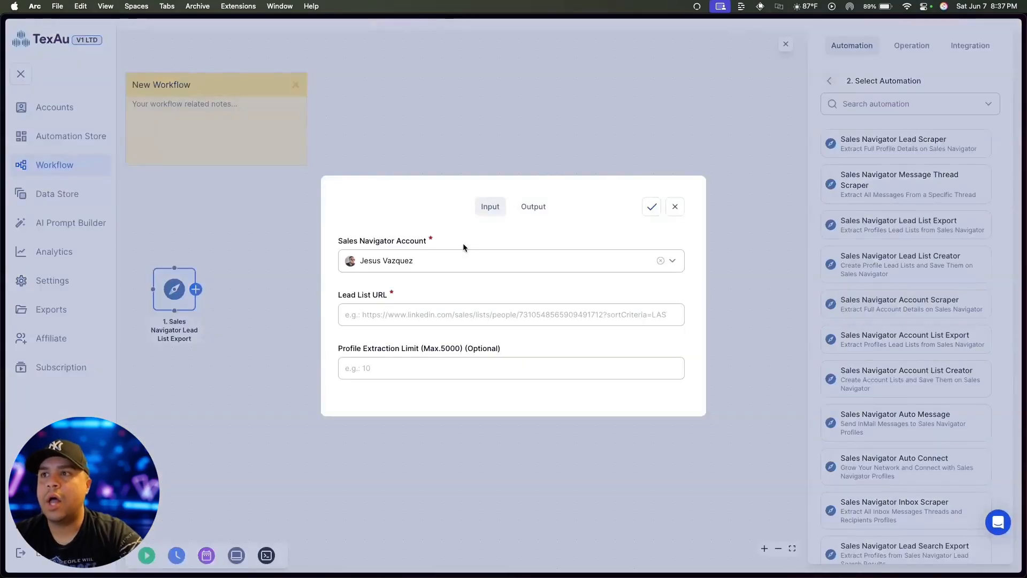
left_click(390, 314)
key("super+v")
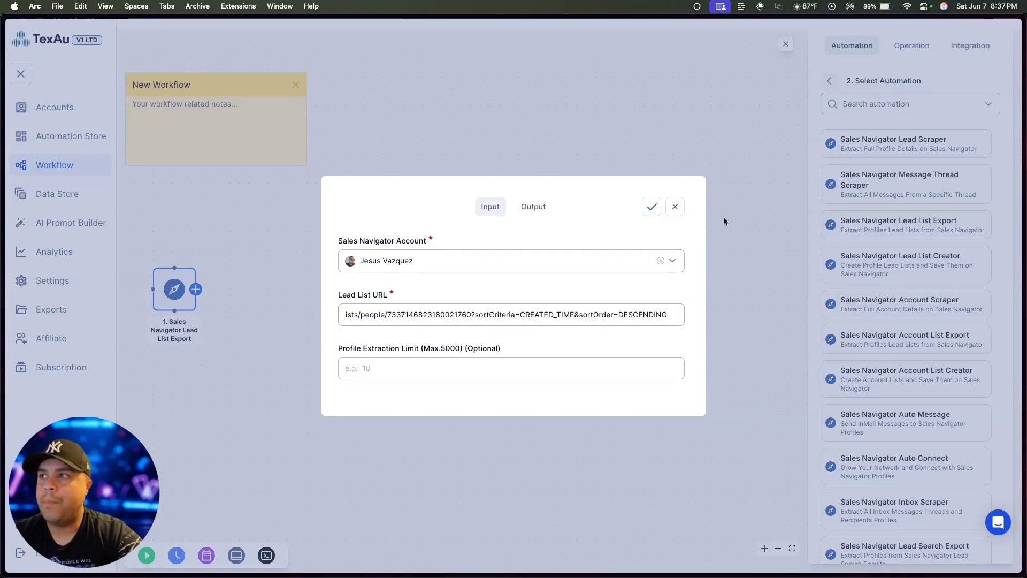
left_click(651, 207)
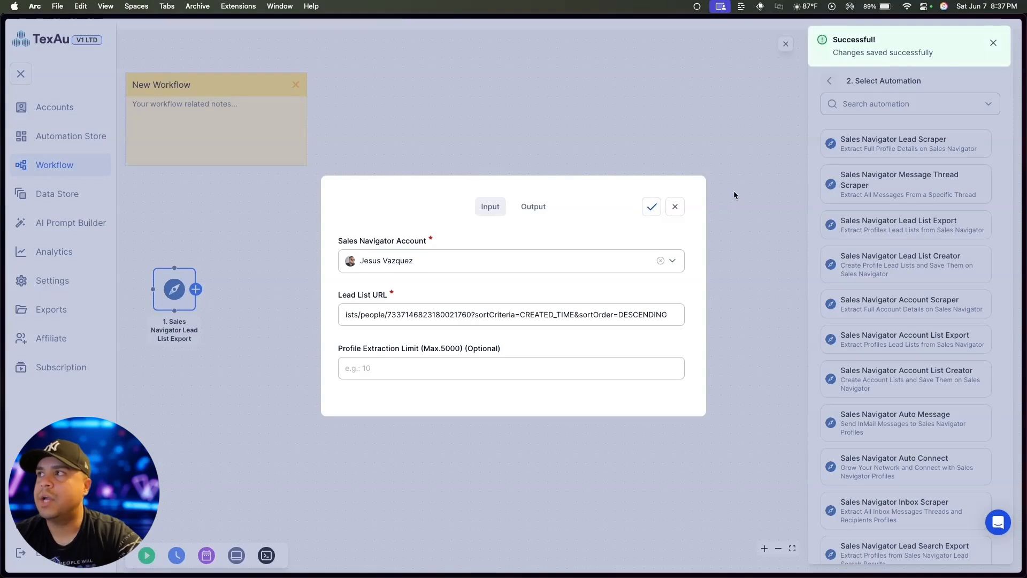
left_click(682, 208)
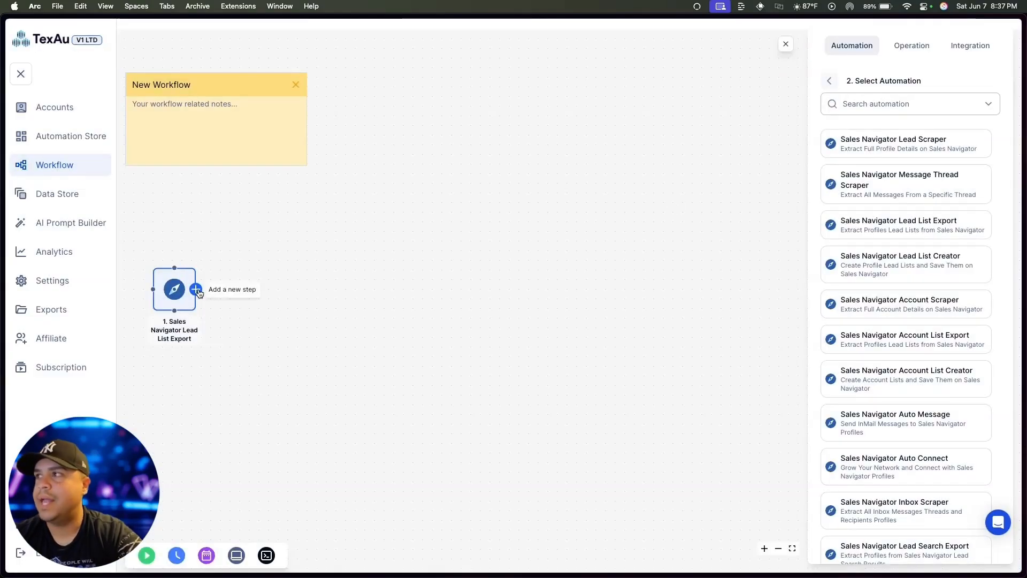
Add the HubSpot Create Company integration as the second workflow step after the lead list export.
left_click(896, 46)
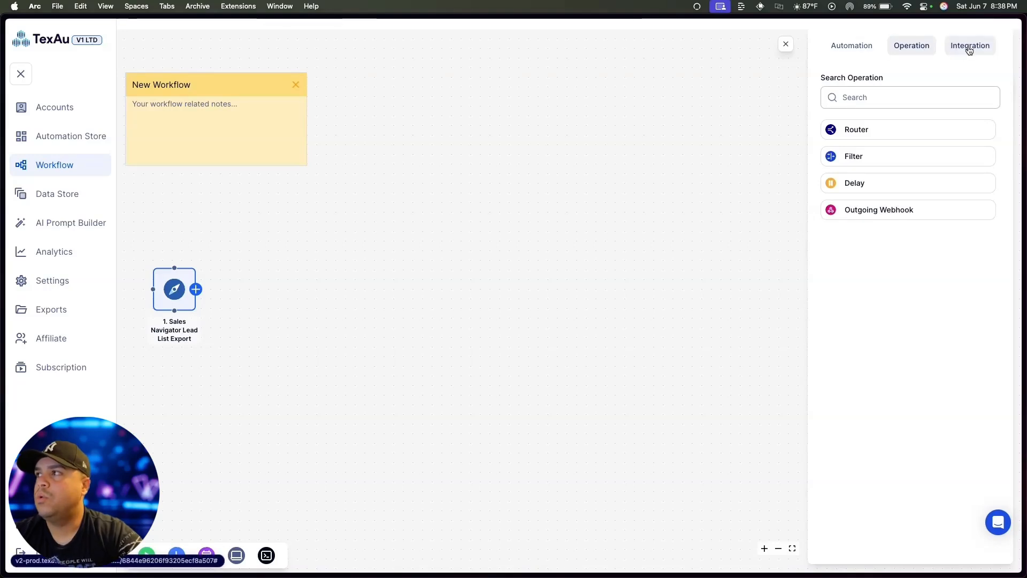
left_click(969, 48)
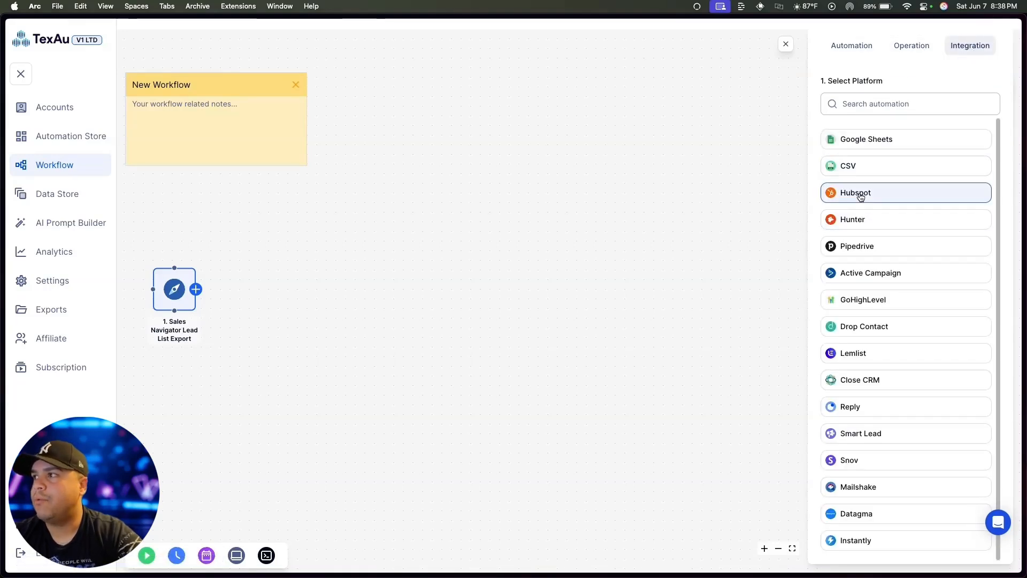
left_click(860, 195)
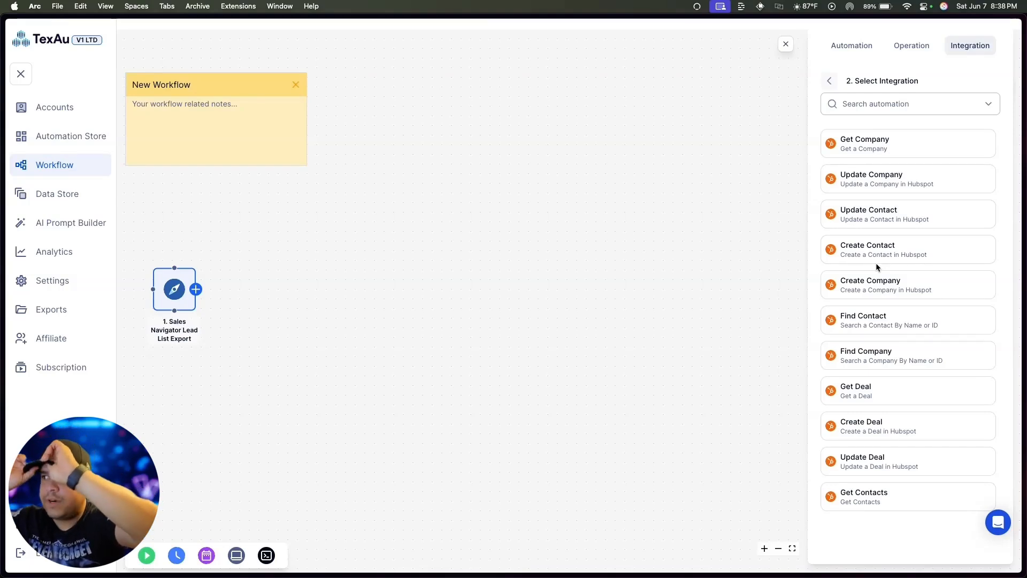
left_click(874, 290)
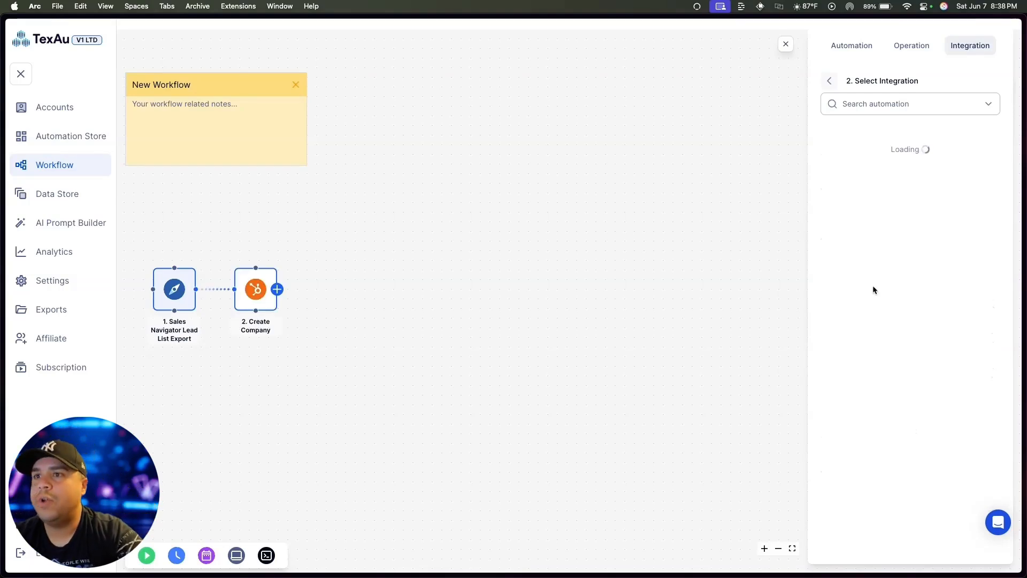
Open the Create Company inputs and set Company Name to the Company Name variable from Export Lead List.
left_click(246, 293)
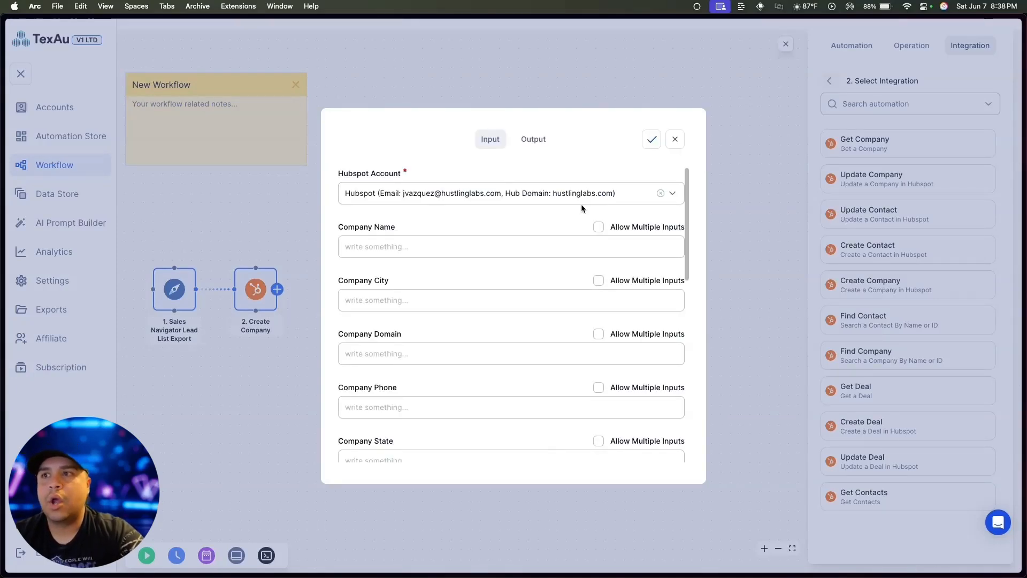
left_click(392, 246)
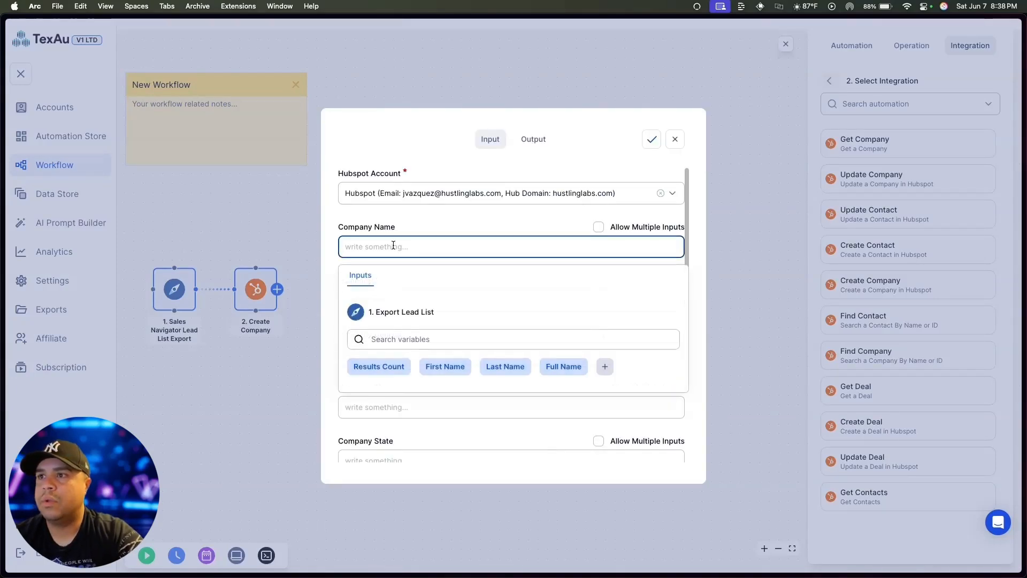
left_click(604, 366)
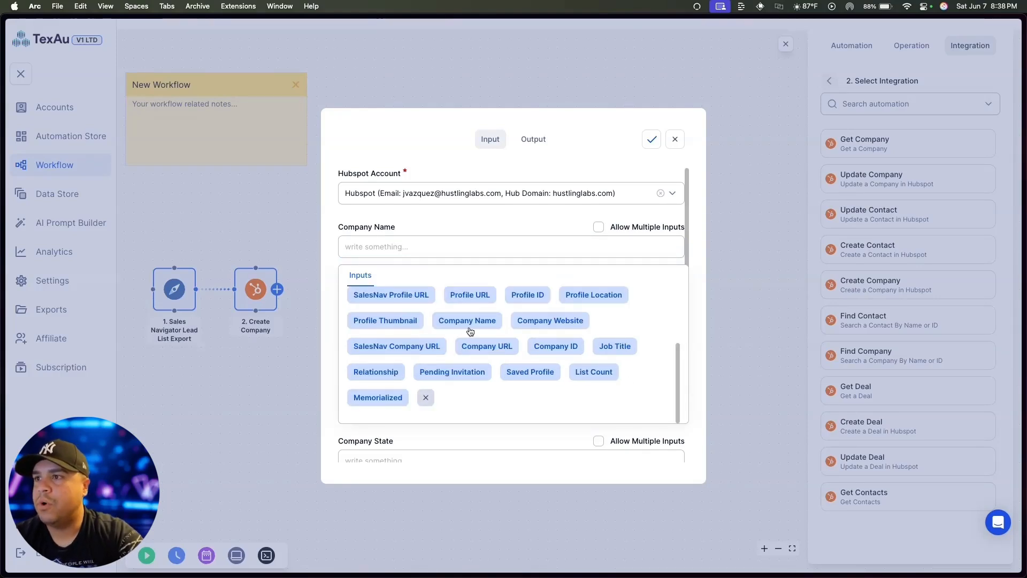
left_click(467, 321)
left_click(464, 213)
Examine the Export Lead List variables available for the Company Domain, Company Country and Company LinkedIn Page fields.
scroll(464, 212, "down", 3)
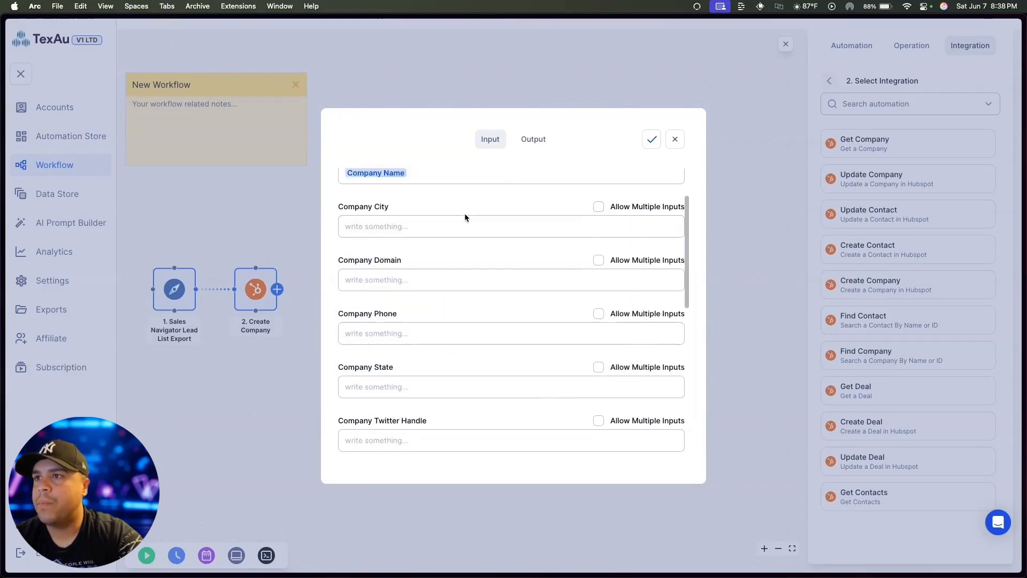
left_click(460, 247)
left_click(604, 369)
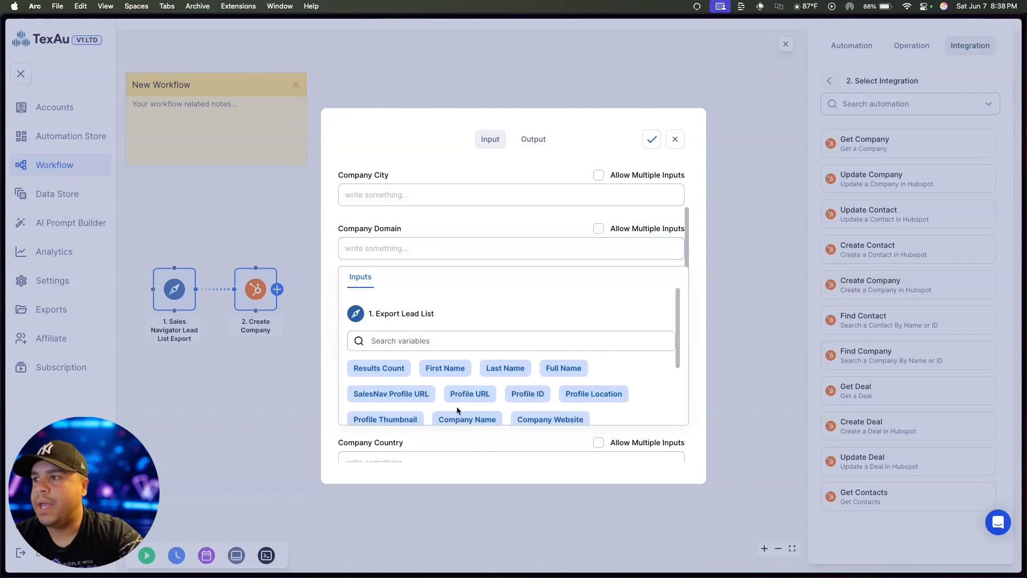
scroll(458, 408, "down", 3)
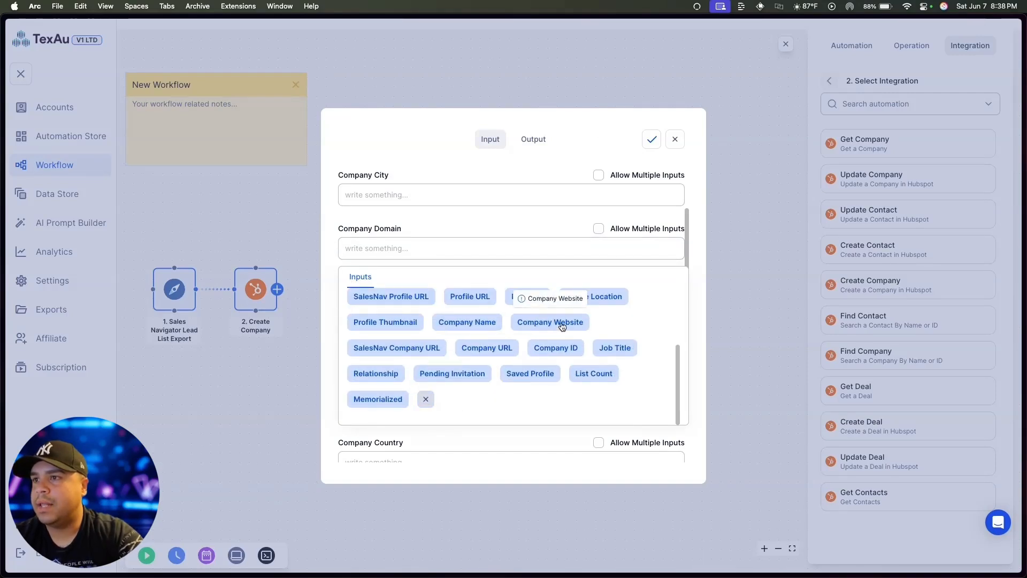
scroll(470, 221, "down", 5)
left_click(399, 248)
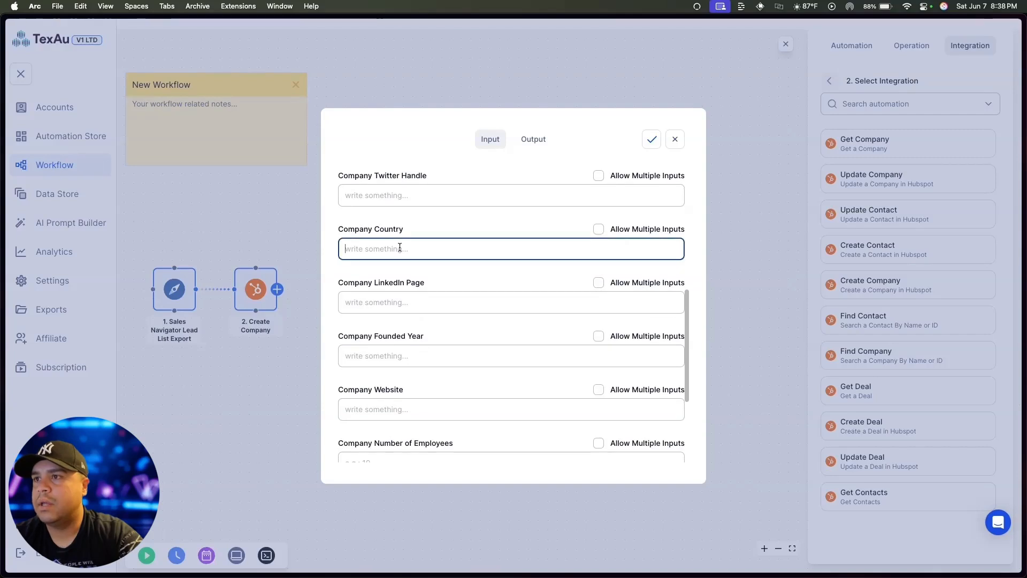
left_click(605, 369)
scroll(525, 408, "down", 3)
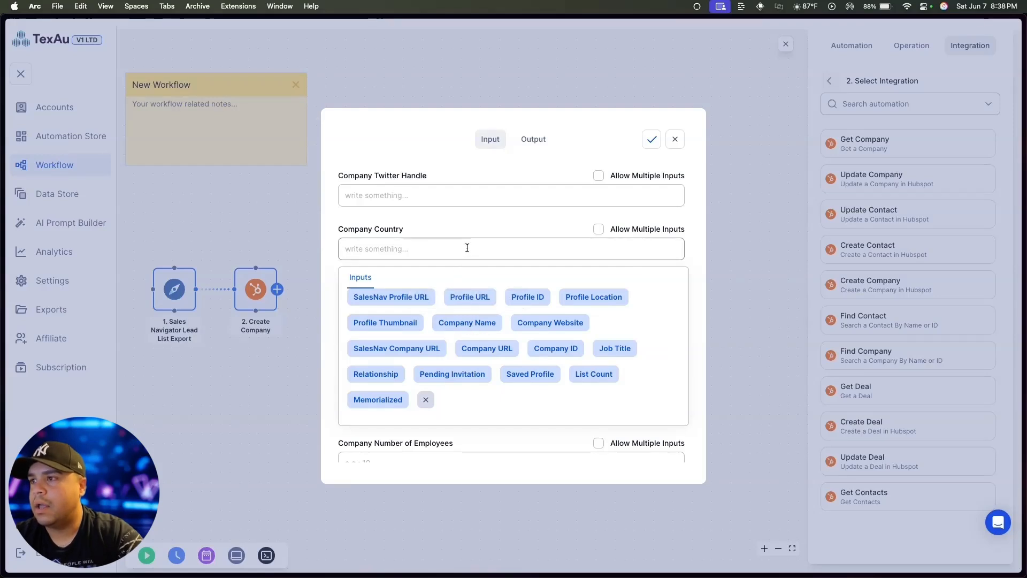
scroll(468, 248, "down", 2)
left_click(410, 219)
left_click(605, 341)
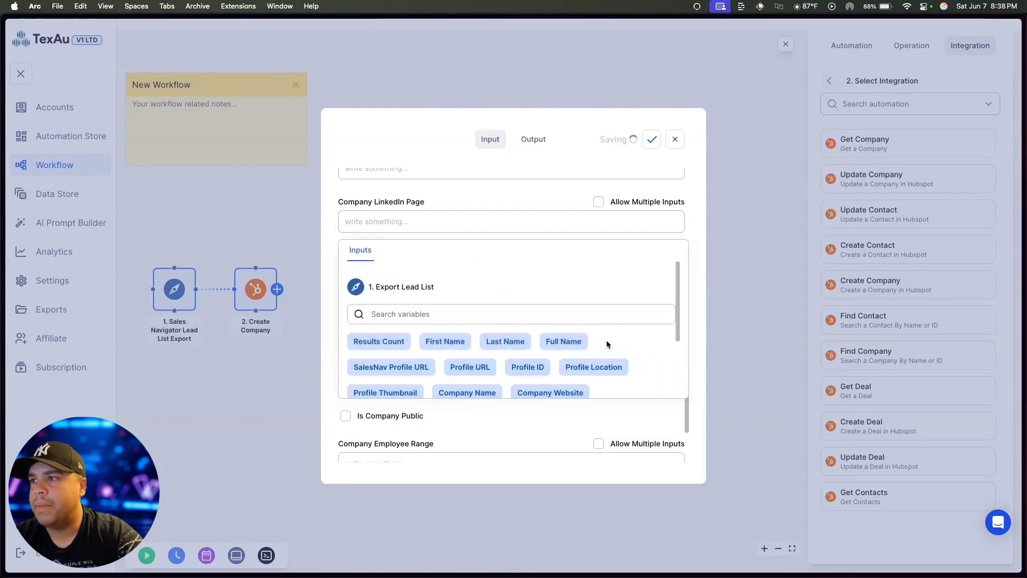
scroll(457, 370, "down", 2)
scroll(457, 371, "down", 2)
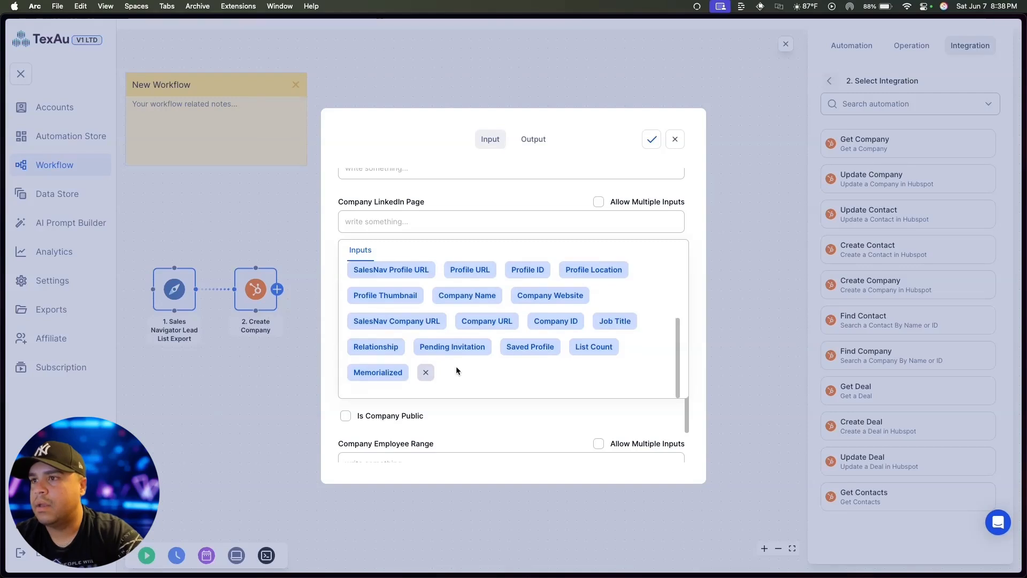
left_click(525, 197)
Set Company Website to the Company Website variable from Export Lead List and save the Create Company inputs.
scroll(522, 192, "down", 1)
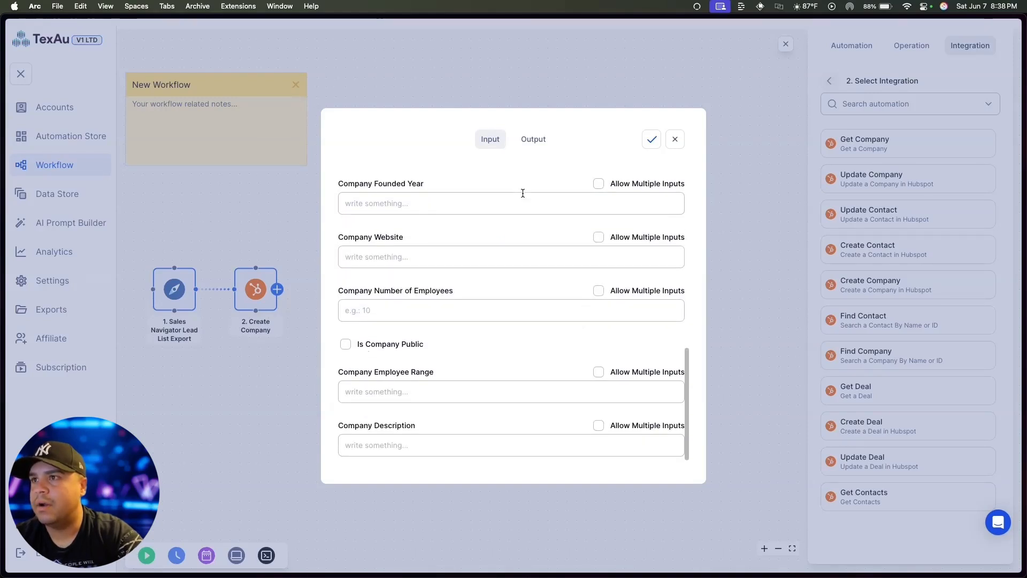
left_click(516, 251)
left_click(603, 371)
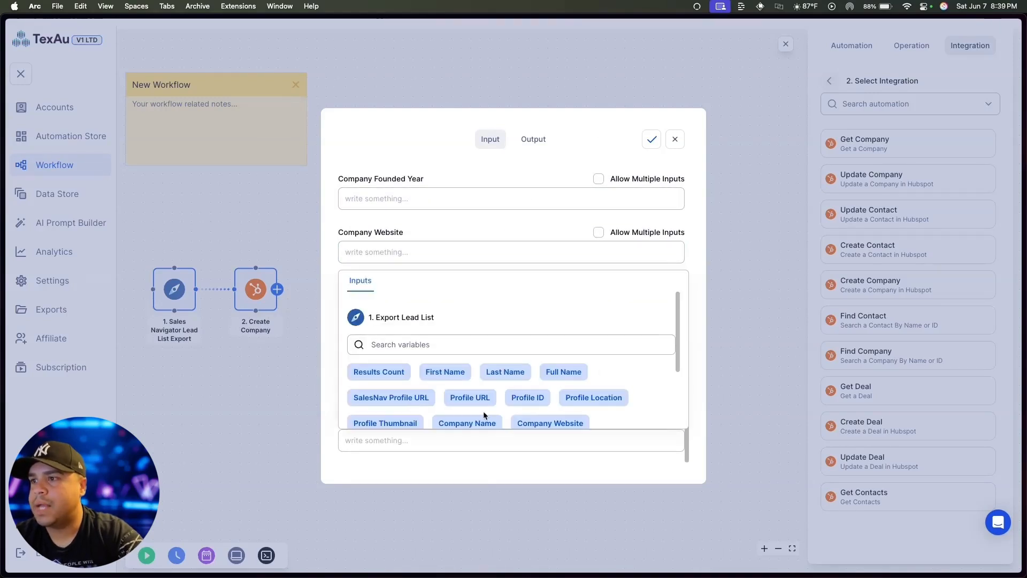
scroll(483, 410, "down", 4)
left_click(557, 325)
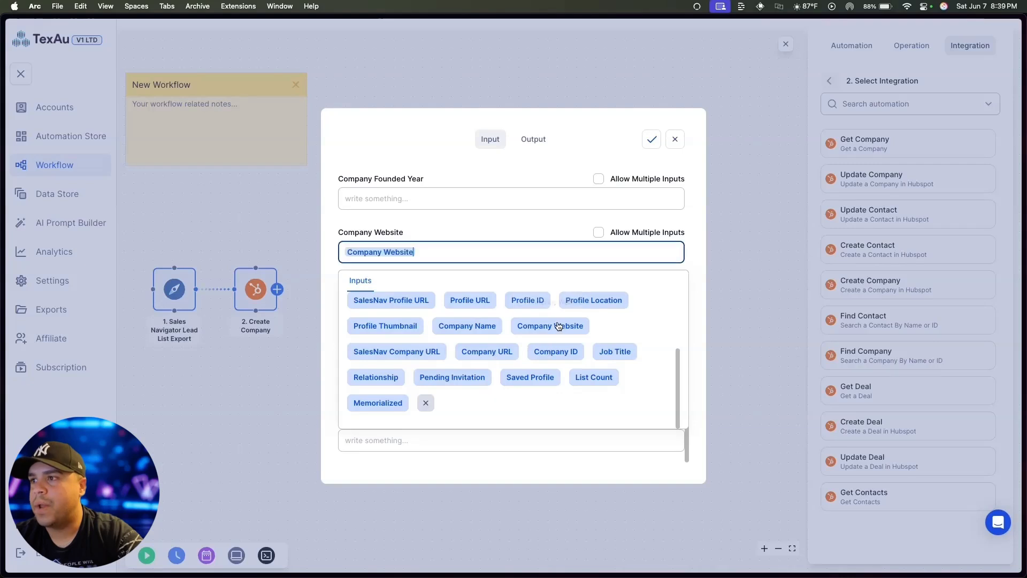
left_click(509, 234)
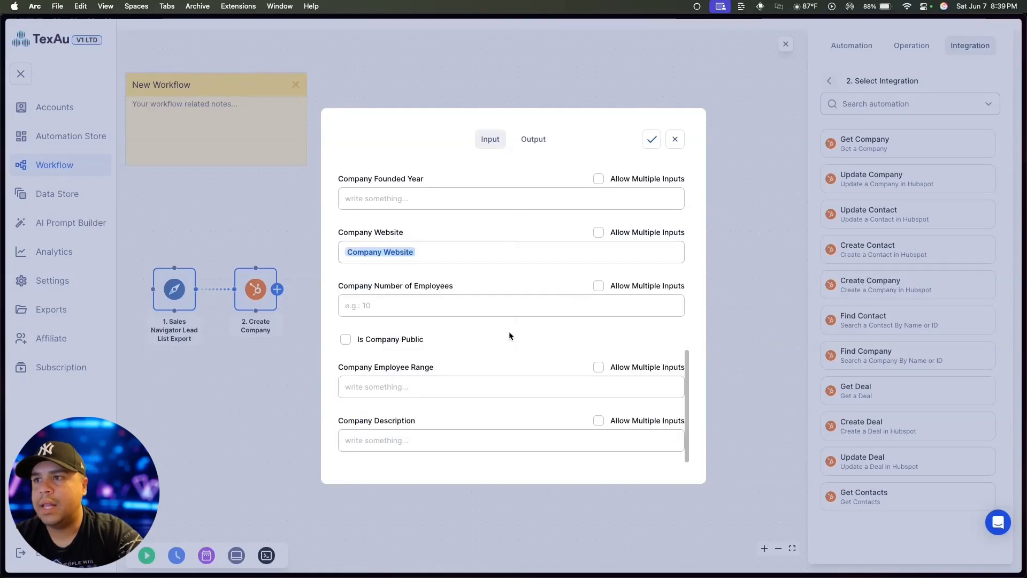
left_click(651, 140)
left_click(674, 138)
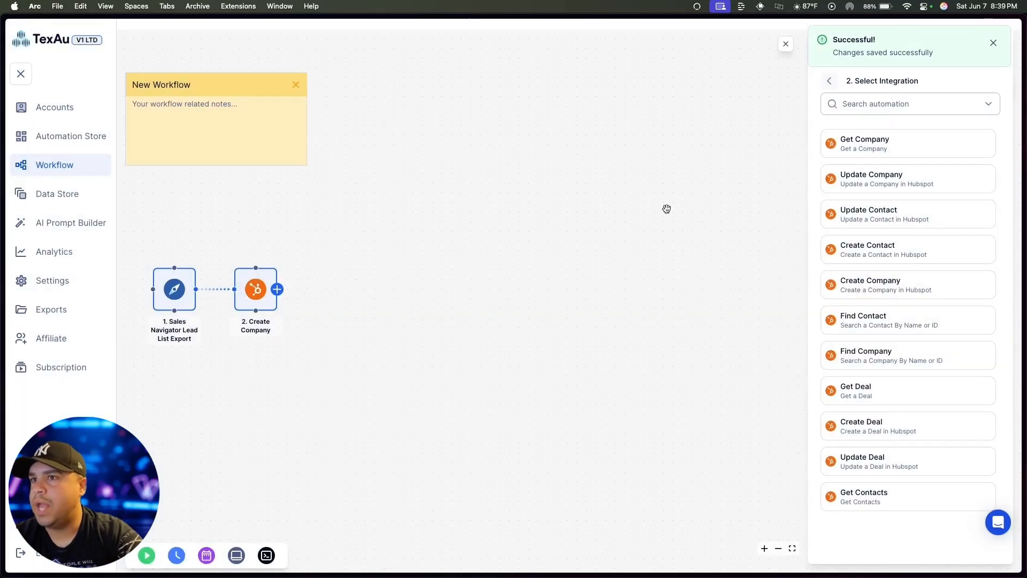
Add HubSpot Create Contact as the third workflow step and set its Contact company to the Company ID from Create Company.
left_click(882, 251)
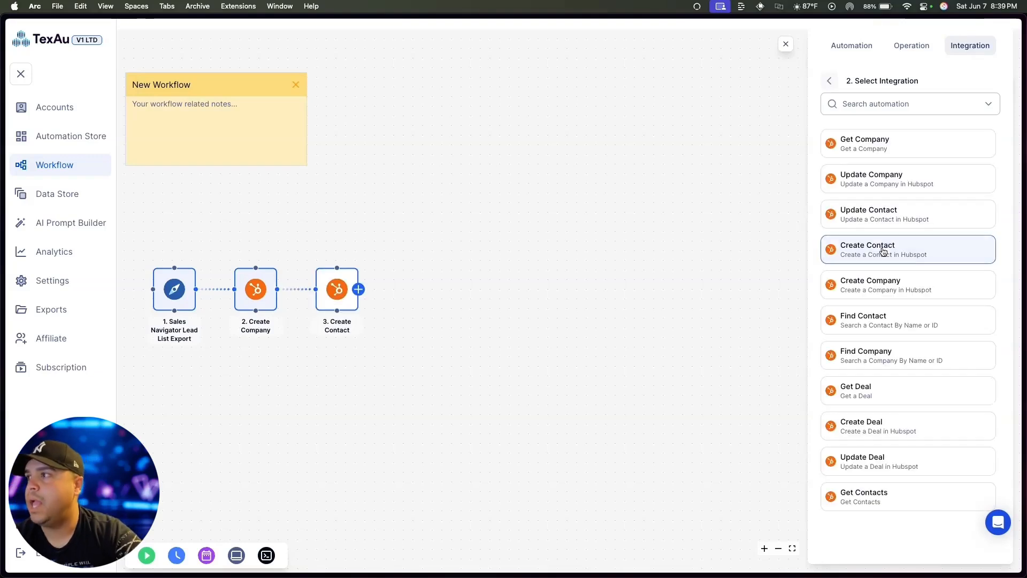
left_click(334, 289)
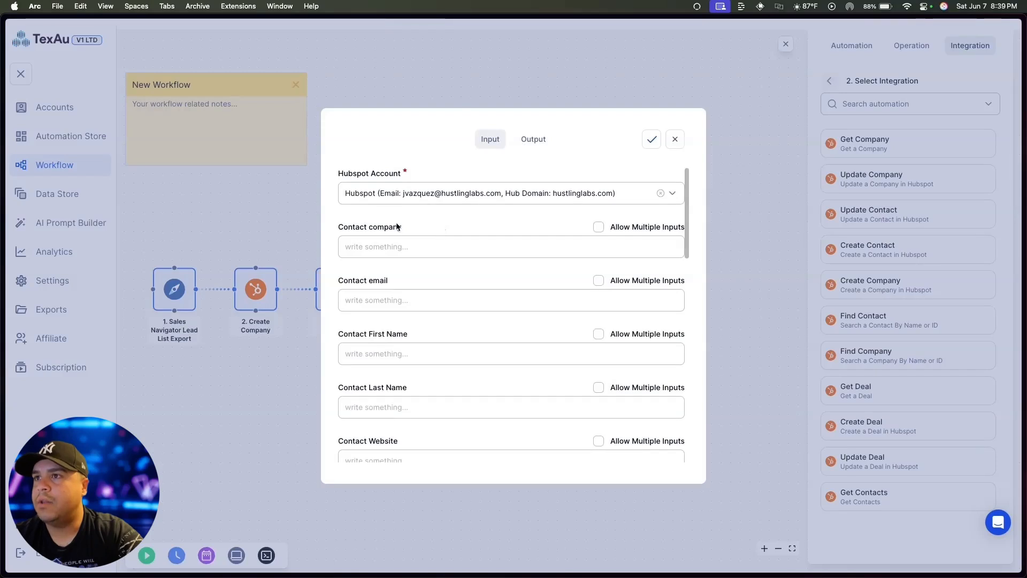
left_click(366, 246)
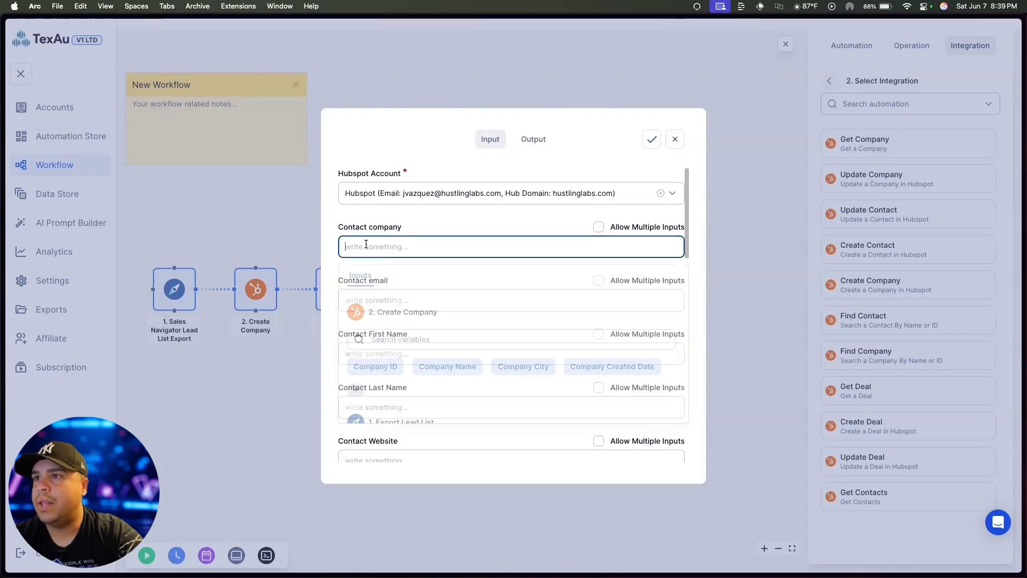
left_click(380, 368)
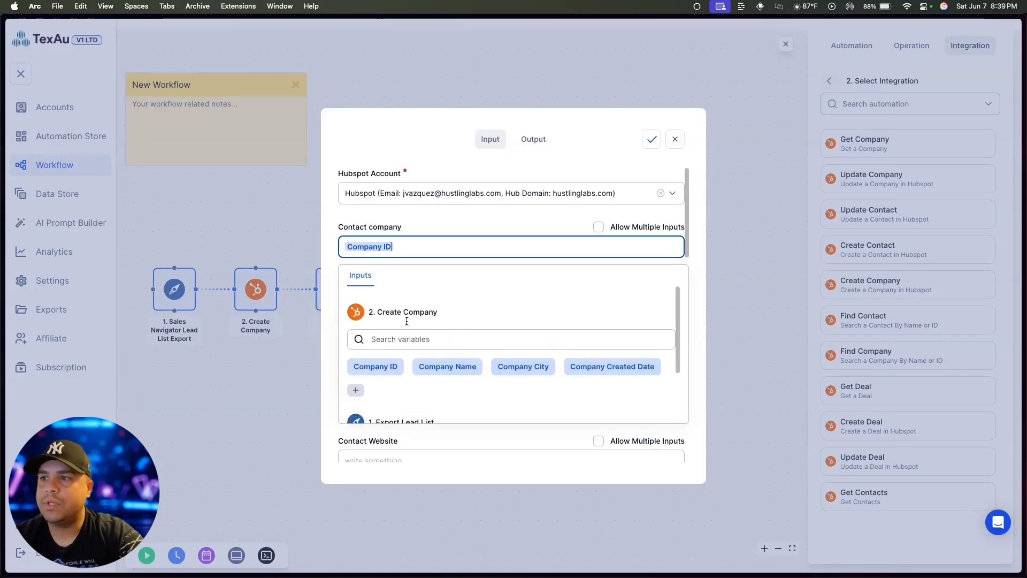
left_click(508, 213)
Examine the Export Lead List variables available for the Contact email field.
scroll(508, 214, "down", 3)
left_click(508, 215)
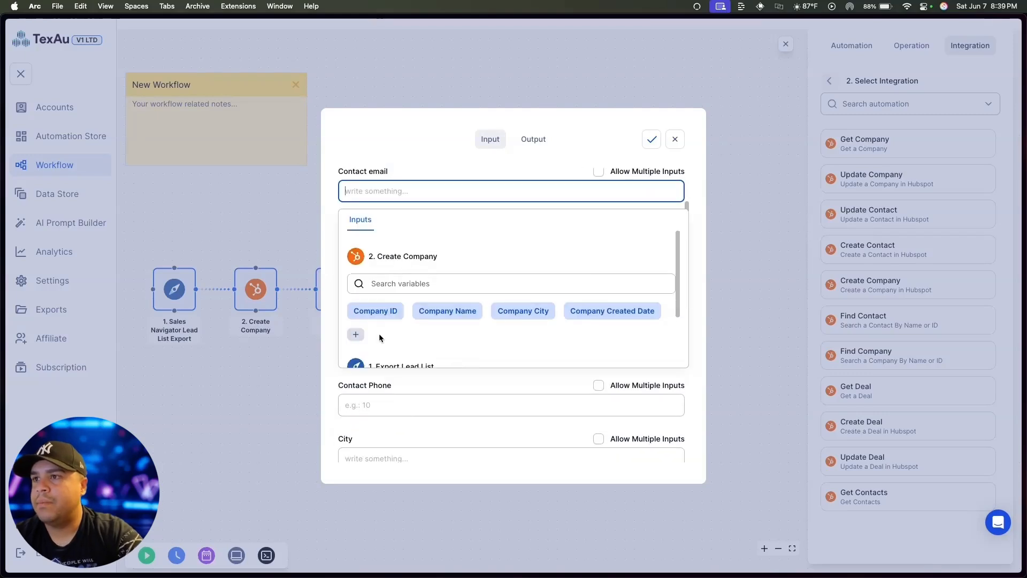
scroll(379, 334, "down", 5)
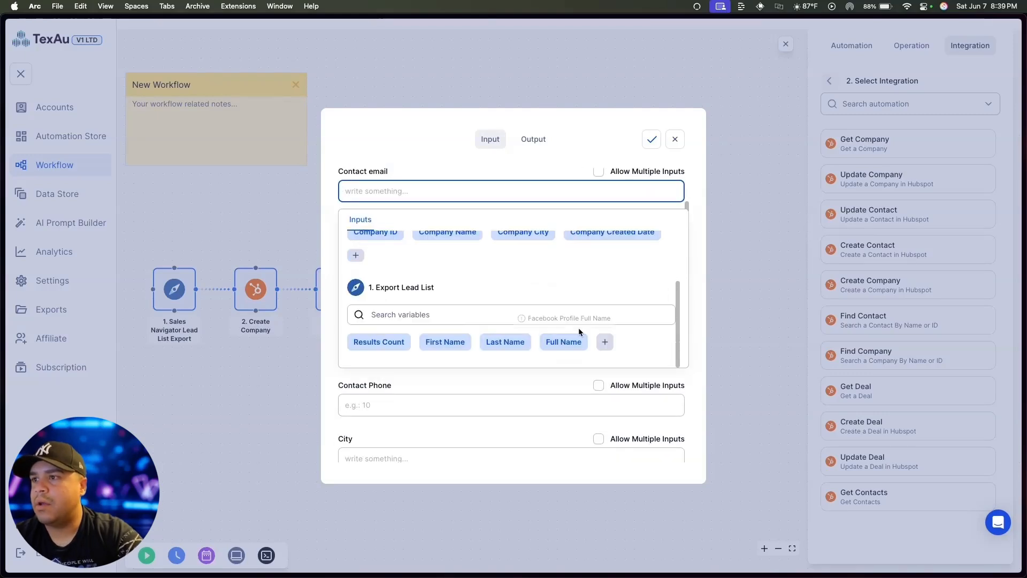
left_click(605, 341)
scroll(602, 340, "down", 3)
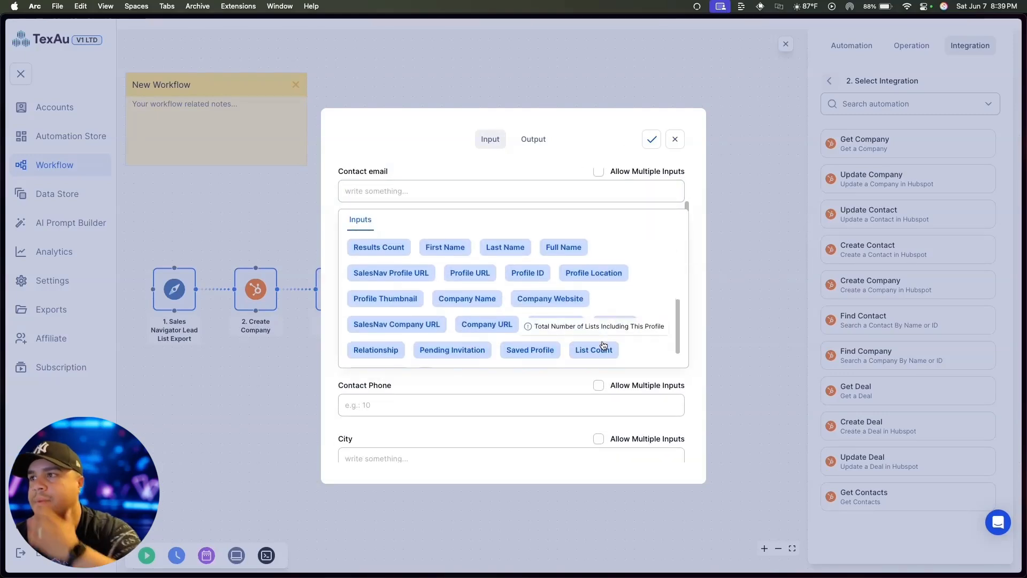
left_click(499, 177)
Set Contact First Name to the First Name variable from Export Lead List and open the variable choices for Contact Last Name.
left_click(410, 244)
scroll(455, 380, "down", 3)
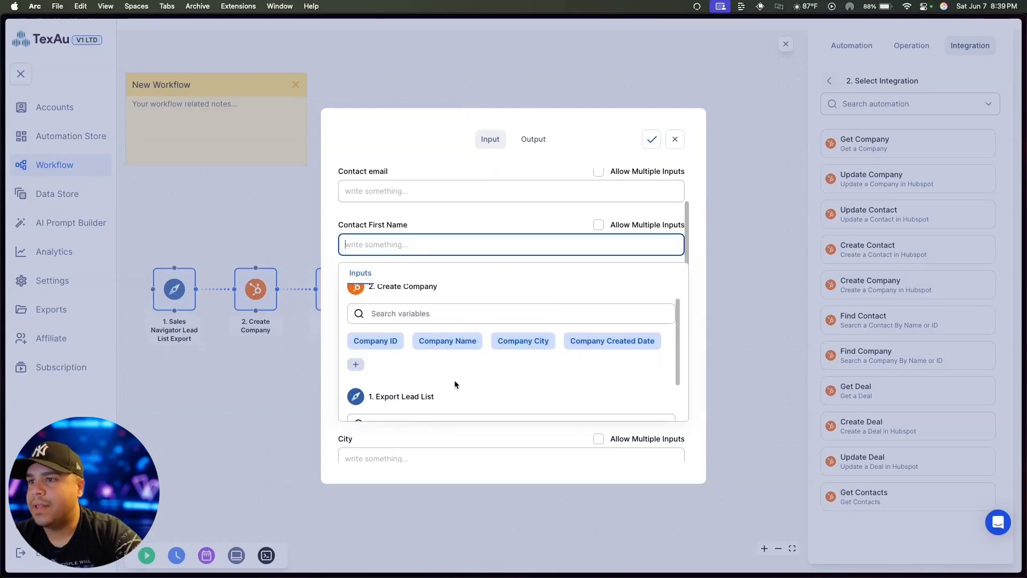
left_click(433, 396)
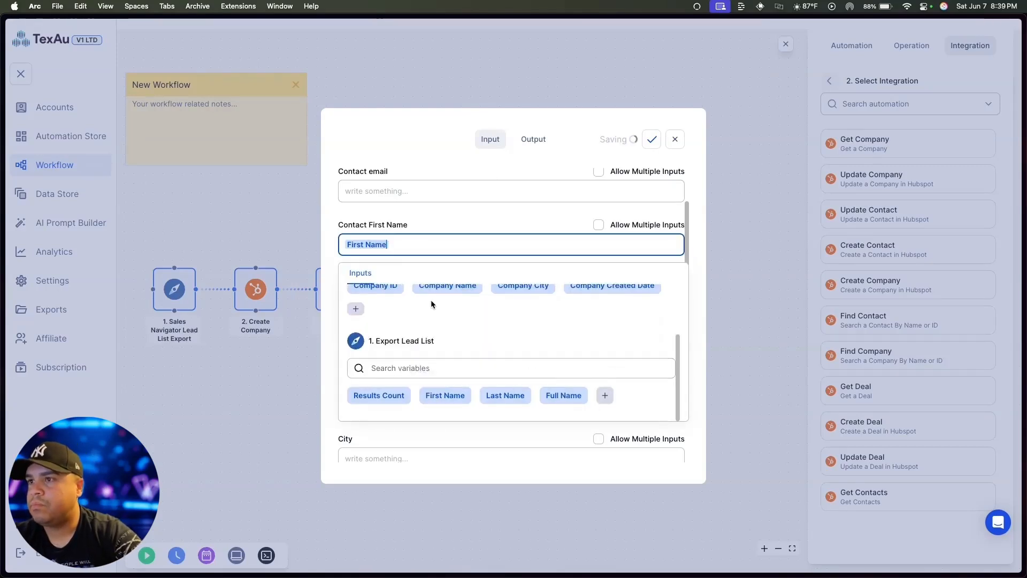
left_click(447, 220)
left_click(400, 298)
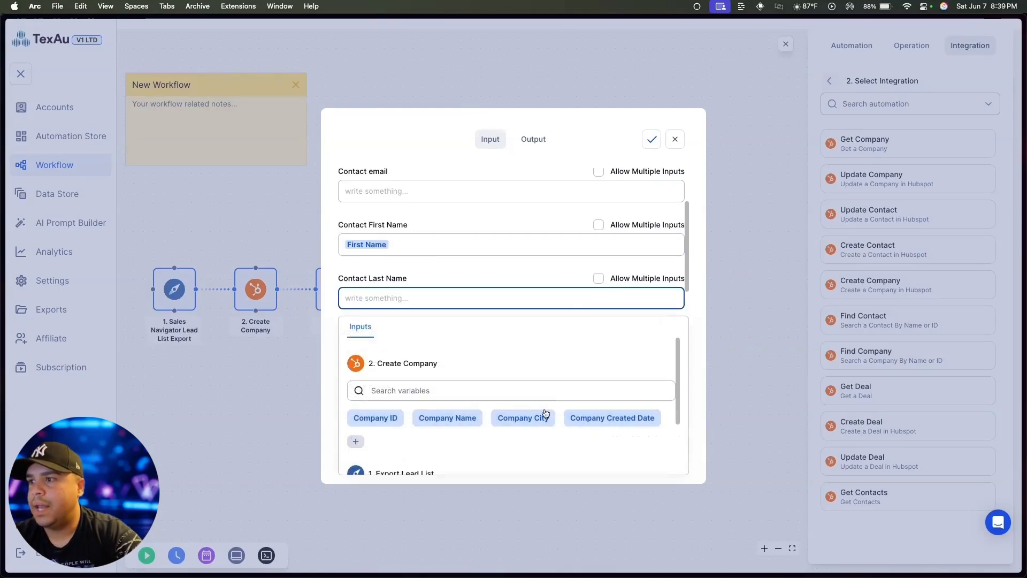
scroll(480, 420, "down", 3)
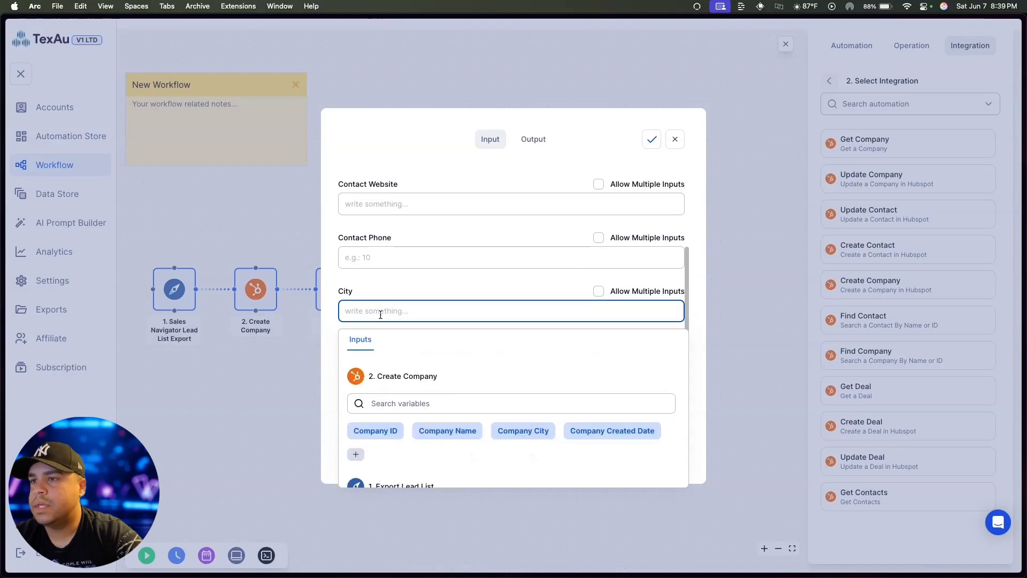
Examine the Export Lead List variables available for the contact's City field.
scroll(469, 428, "down", 3)
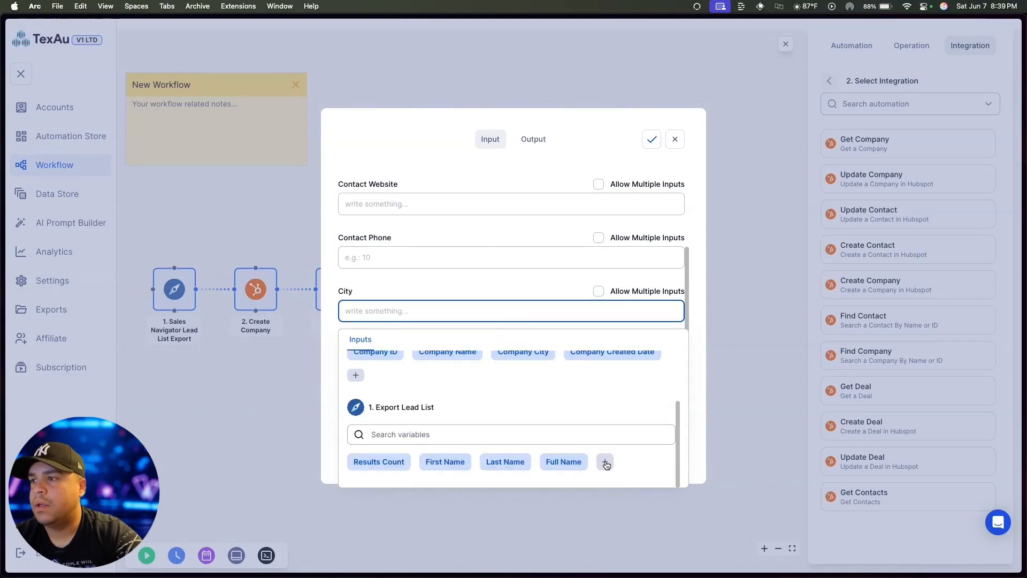
scroll(533, 428, "down", 5)
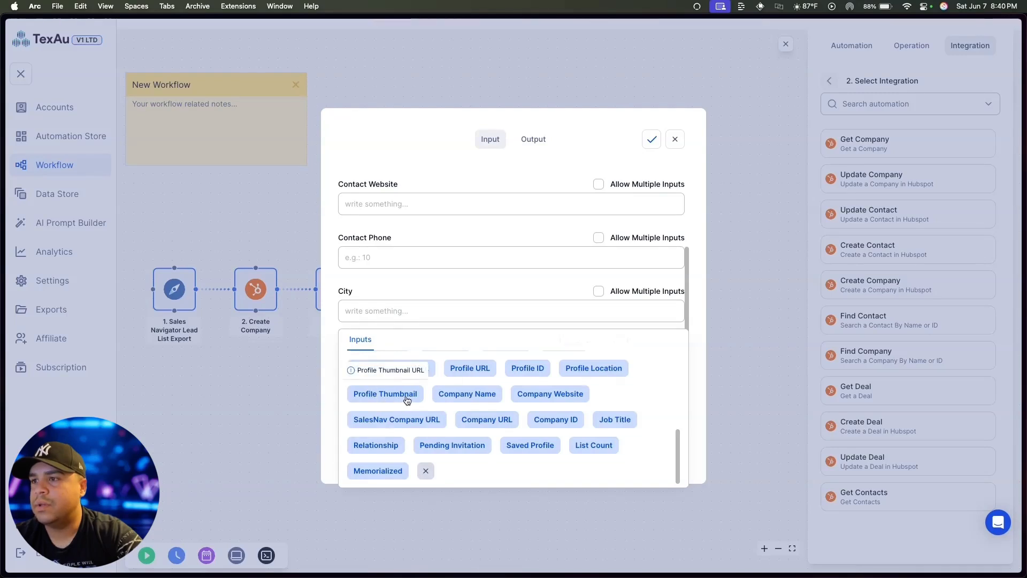
scroll(442, 284, "down", 2)
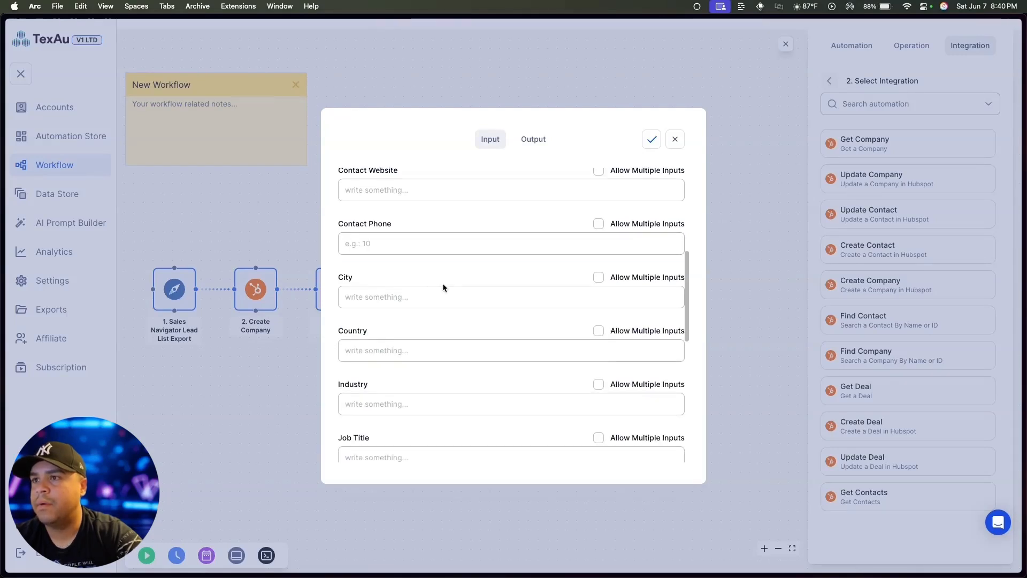
Set the contact's Job Title to the Job Title variable from Export Lead List.
scroll(443, 288, "down", 6)
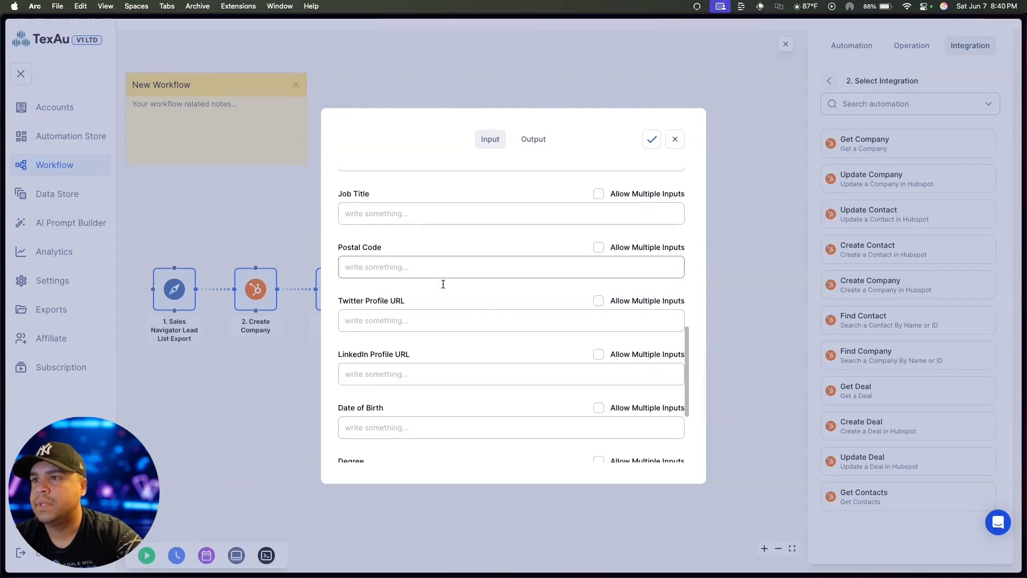
left_click(408, 220)
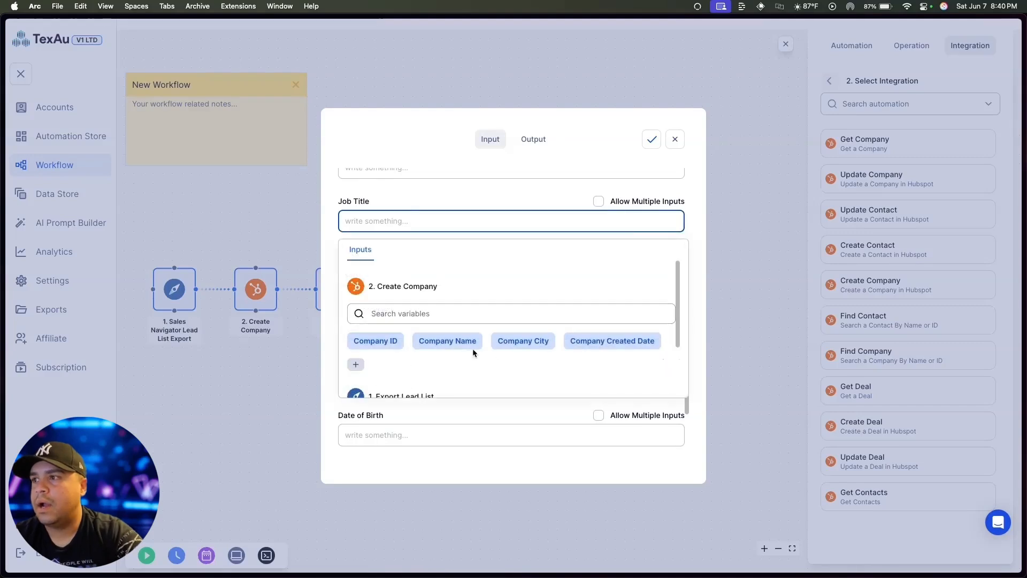
scroll(472, 348, "down", 2)
left_click(604, 371)
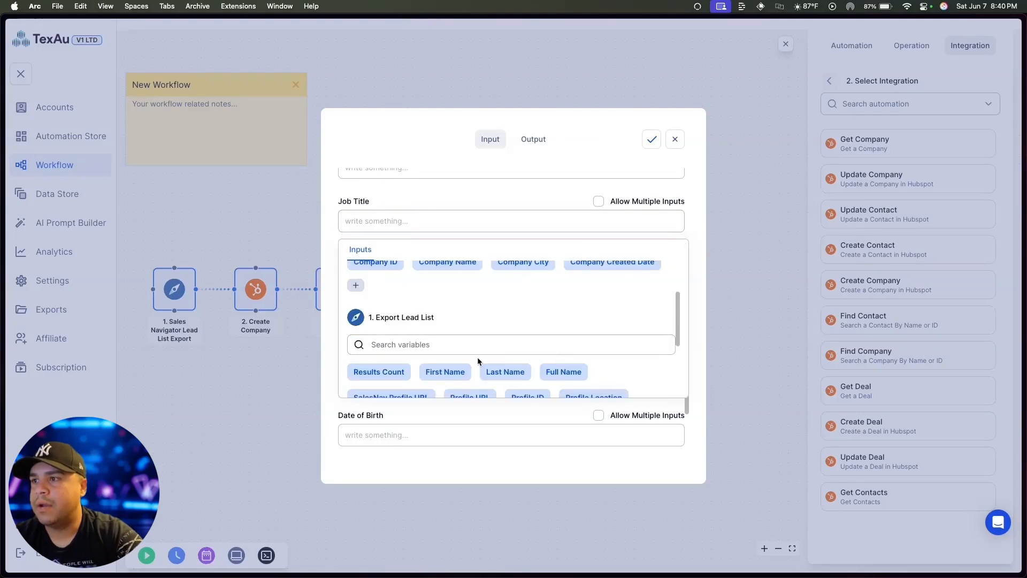
scroll(477, 358, "down", 1)
scroll(478, 361, "down", 4)
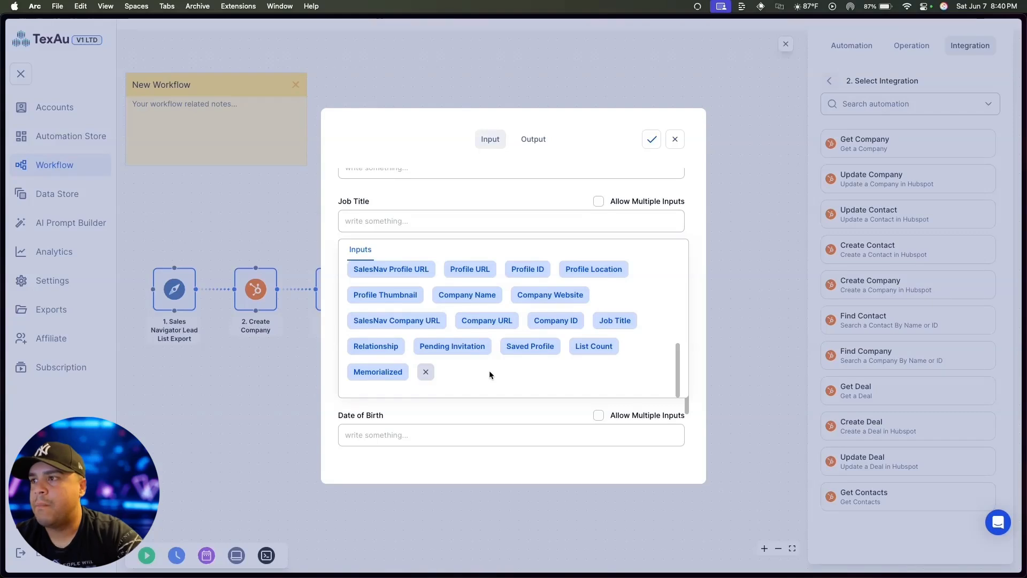
left_click(624, 323)
left_click(512, 197)
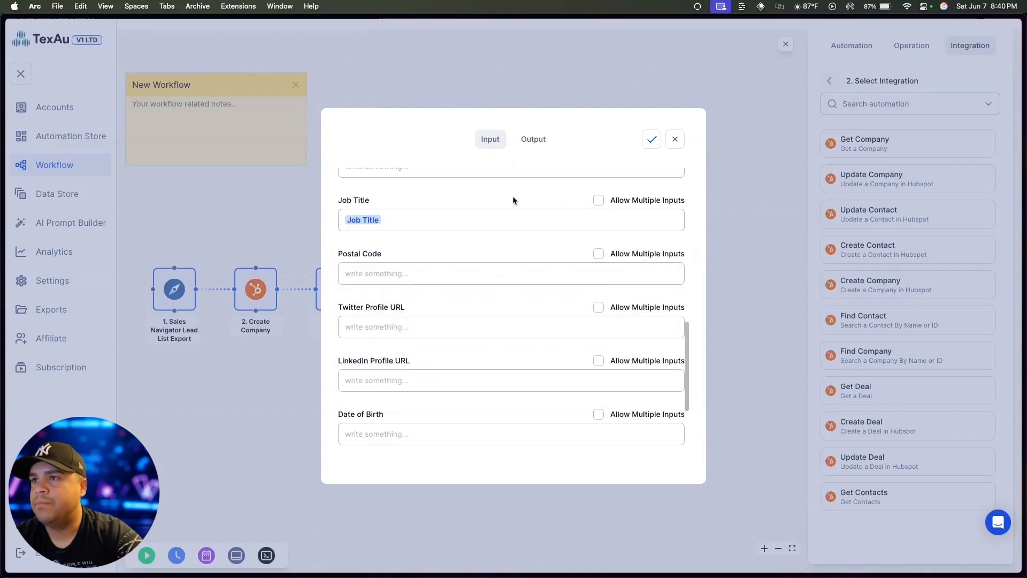
Set the contact's LinkedIn Profile URL to the Profile URL variable from Export Lead List.
scroll(513, 196, "down", 3)
left_click(392, 285)
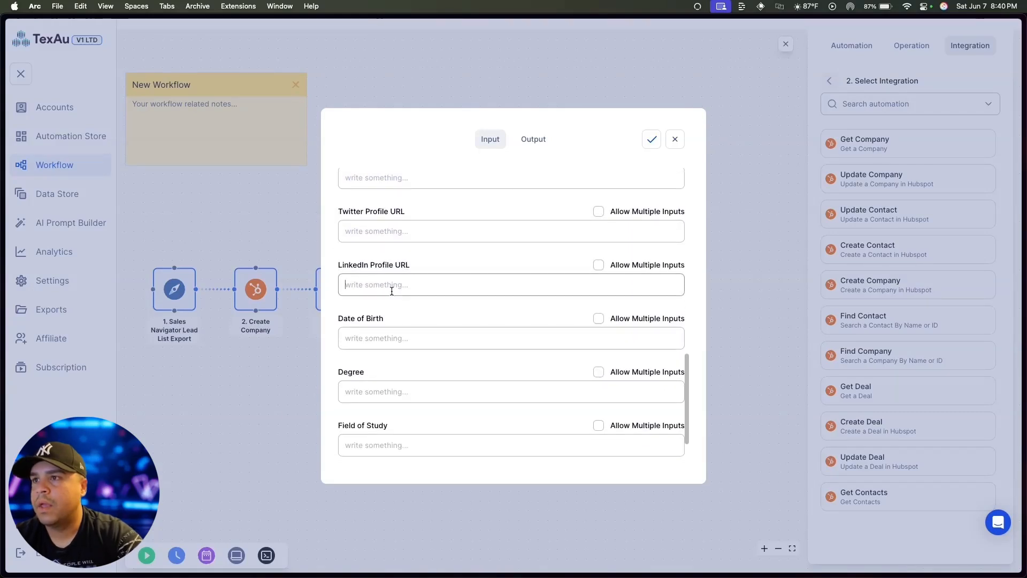
scroll(411, 420, "down", 4)
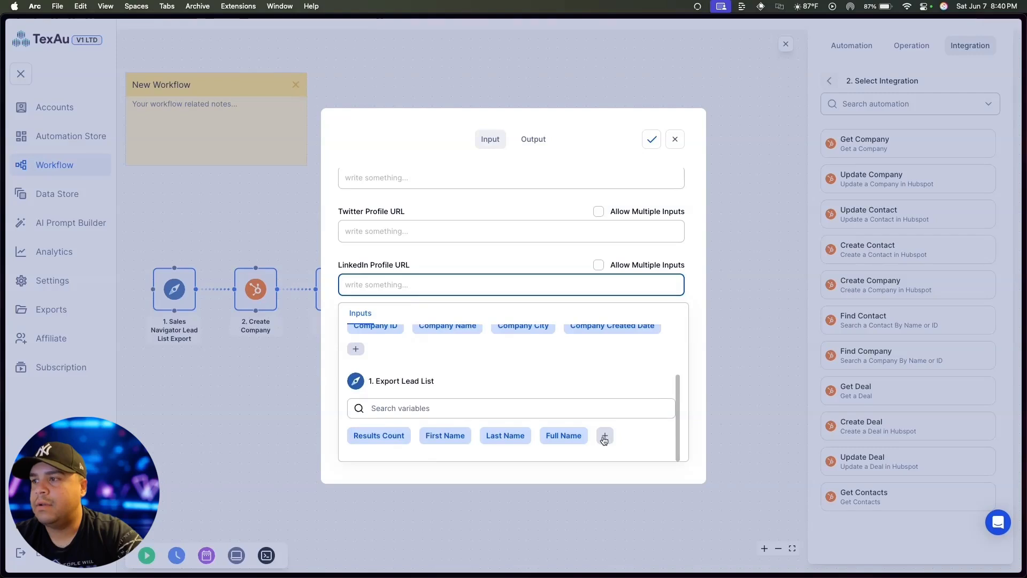
scroll(419, 378, "down", 3)
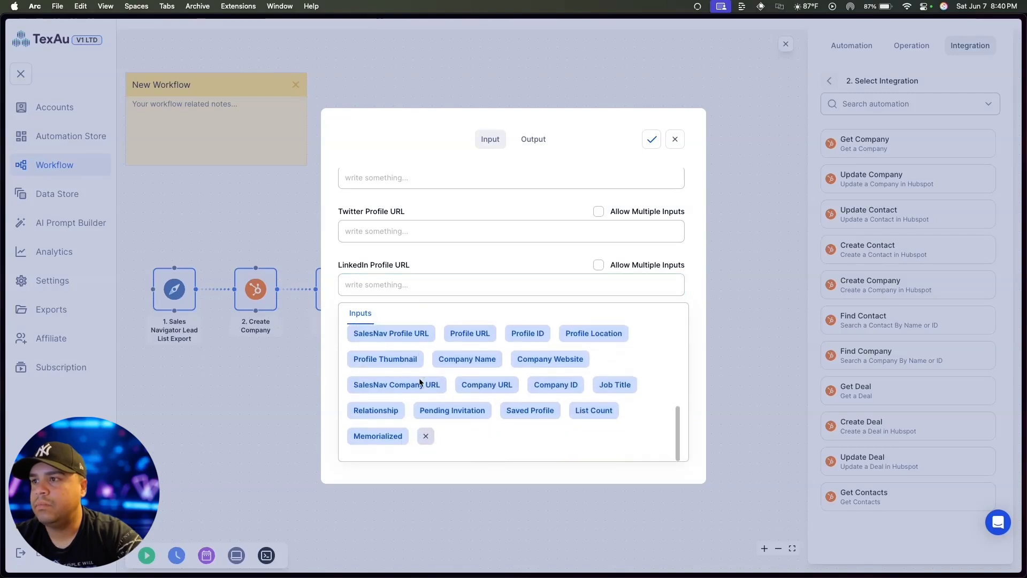
left_click(469, 333)
left_click(470, 252)
scroll(470, 253, "down", 3)
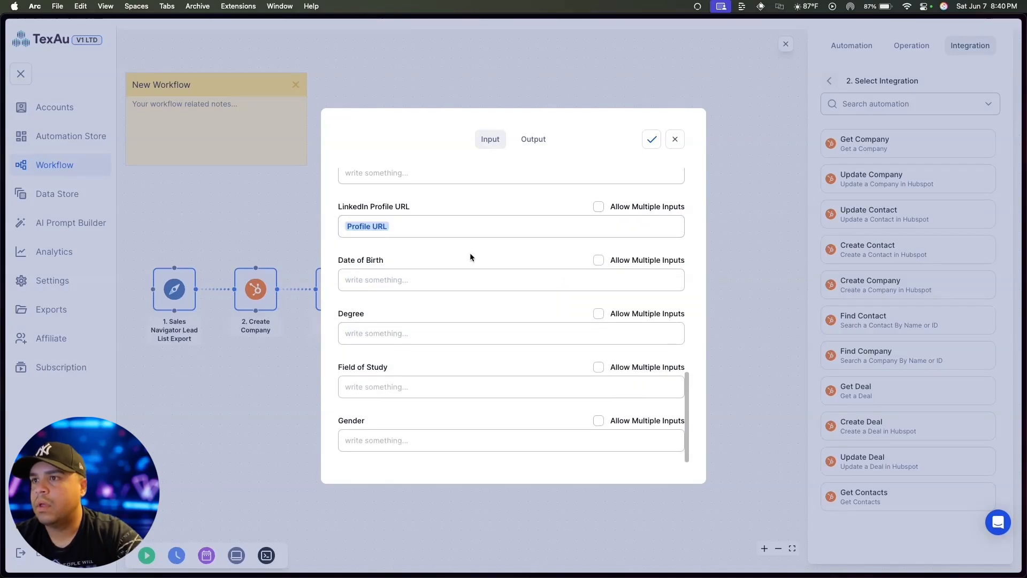
Examine the Export Lead List variables available for the contact's Industry field.
scroll(390, 362, "up", 6)
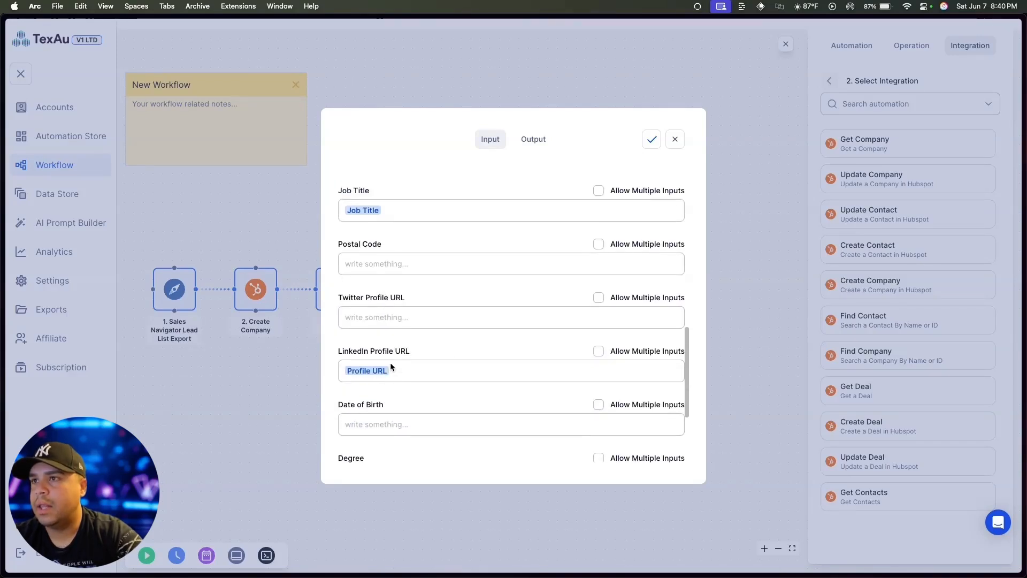
scroll(390, 363, "up", 1)
left_click(385, 322)
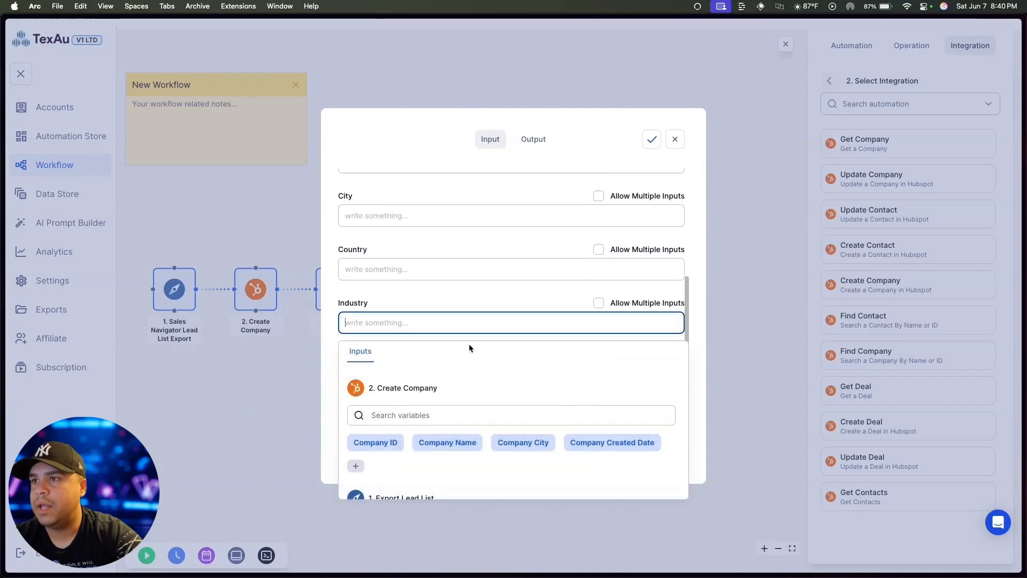
scroll(589, 471, "down", 3)
left_click(605, 475)
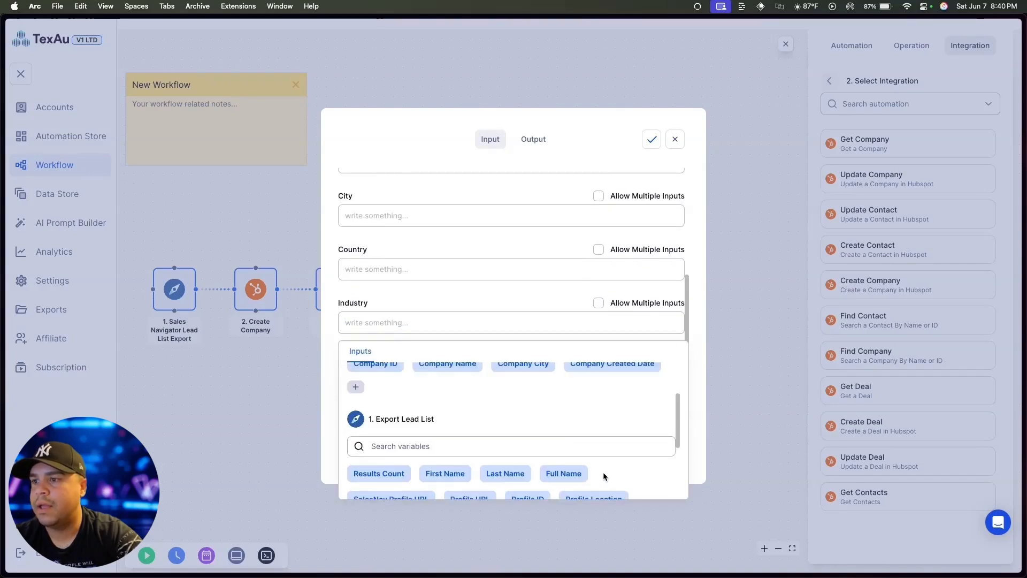
scroll(535, 428, "down", 3)
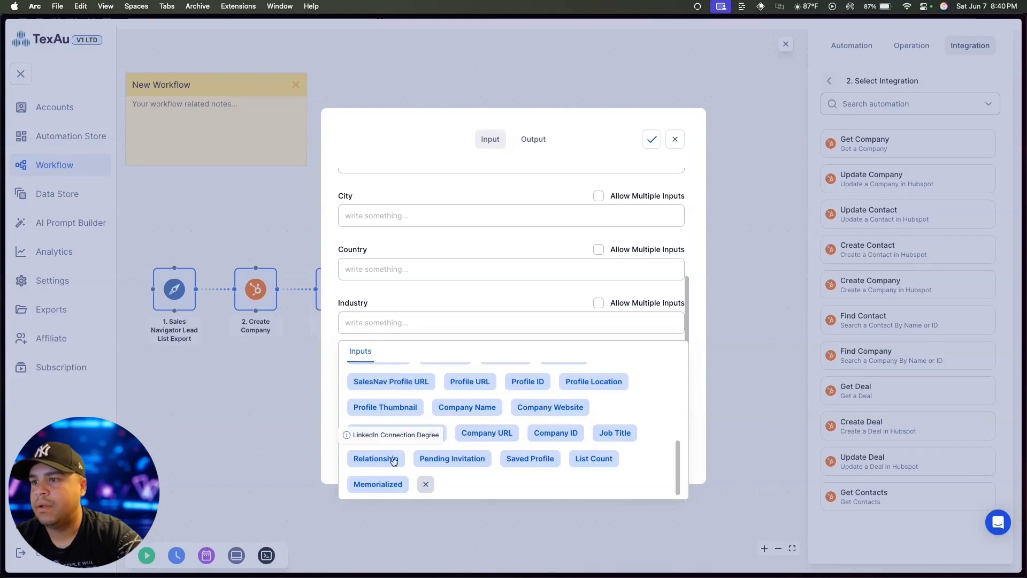
left_click(558, 289)
Save the Create Contact input settings and return to the workflow canvas.
scroll(559, 290, "up", 4)
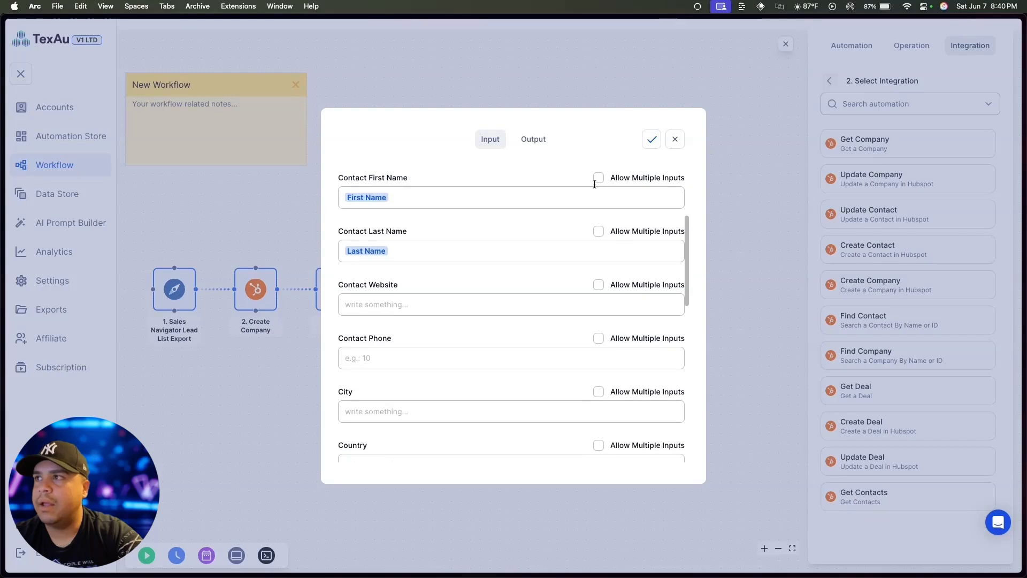
left_click(652, 139)
left_click(675, 139)
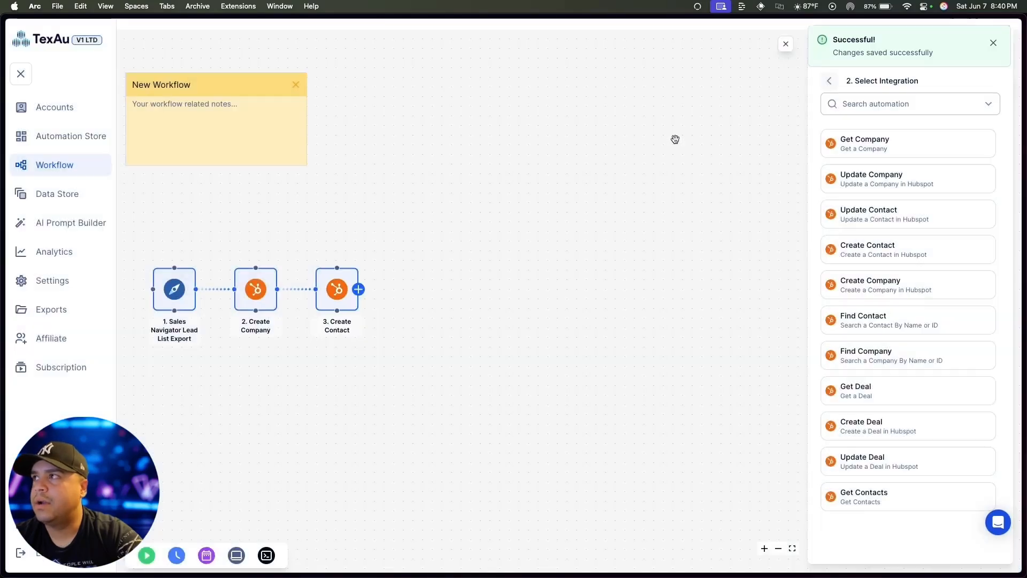
left_click_drag(443, 352, 584, 323)
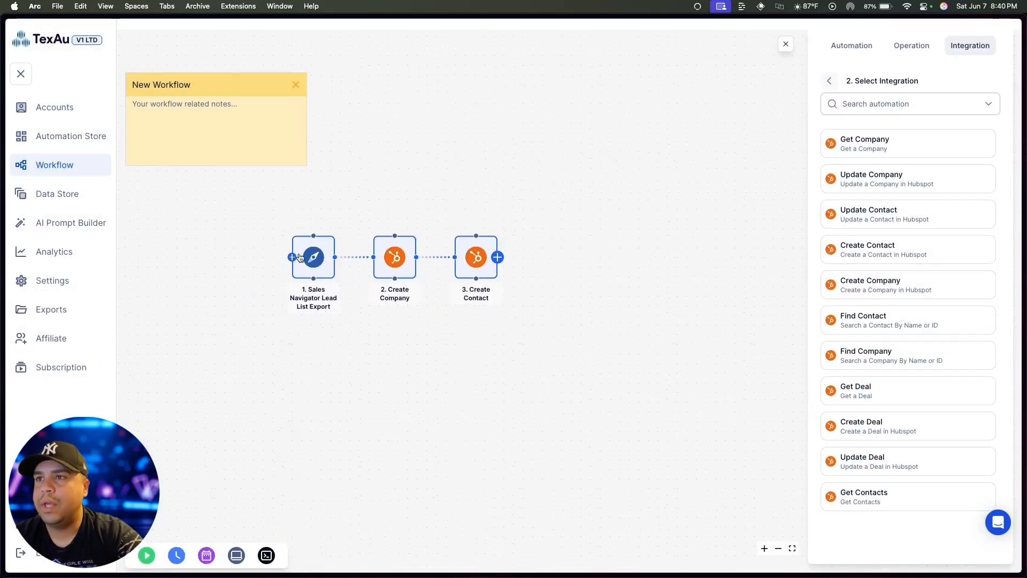
Rename the workflow from its note's title as "Saturday, June 7".
double_click(162, 86)
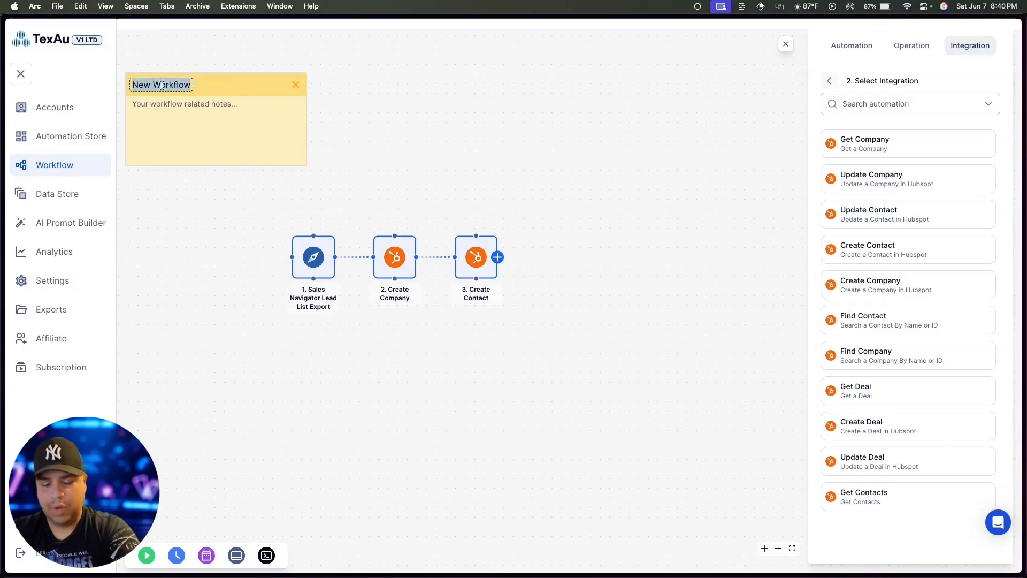
type("Saturday")
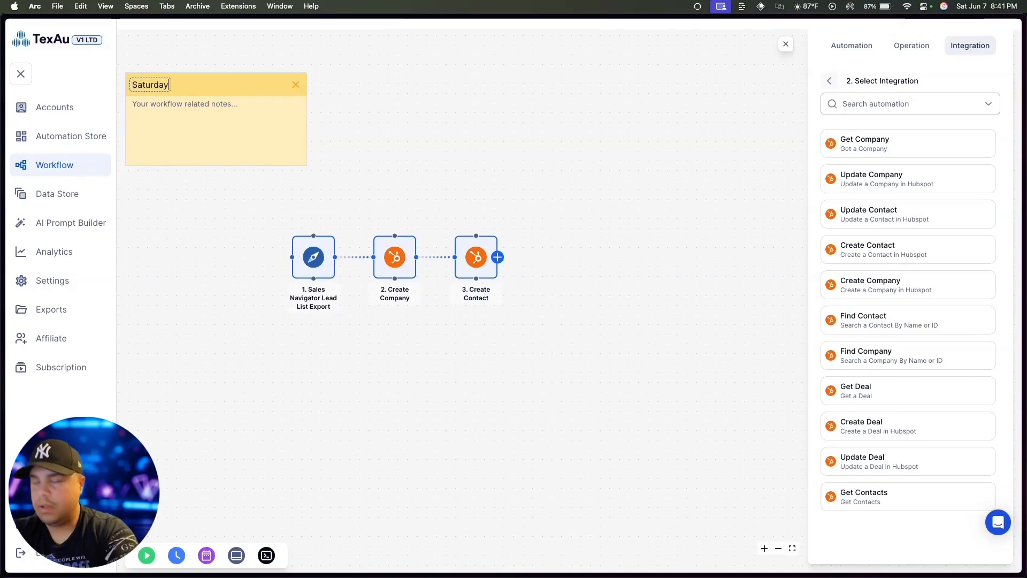
type(", June ")
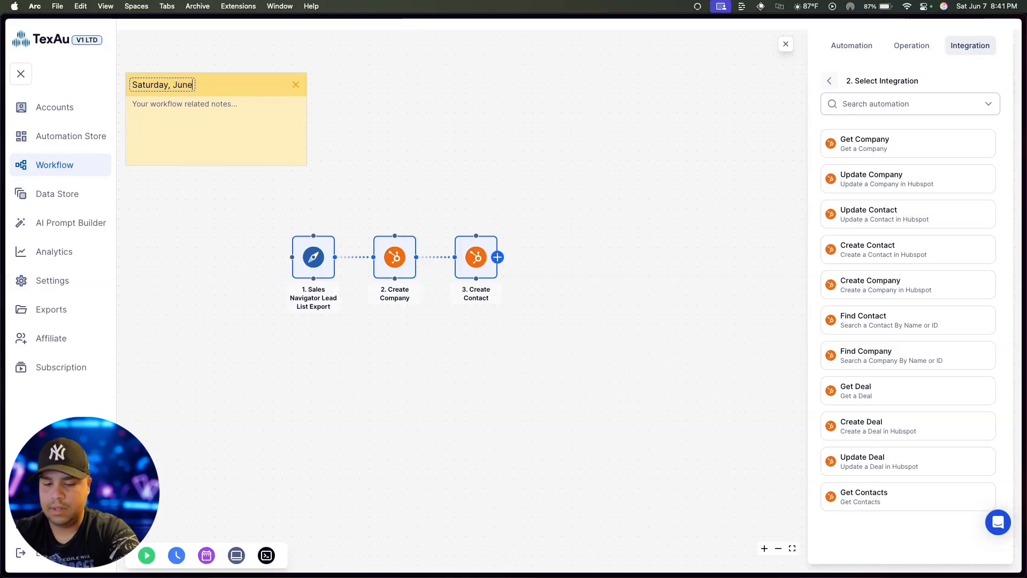
type("7")
left_click(206, 274)
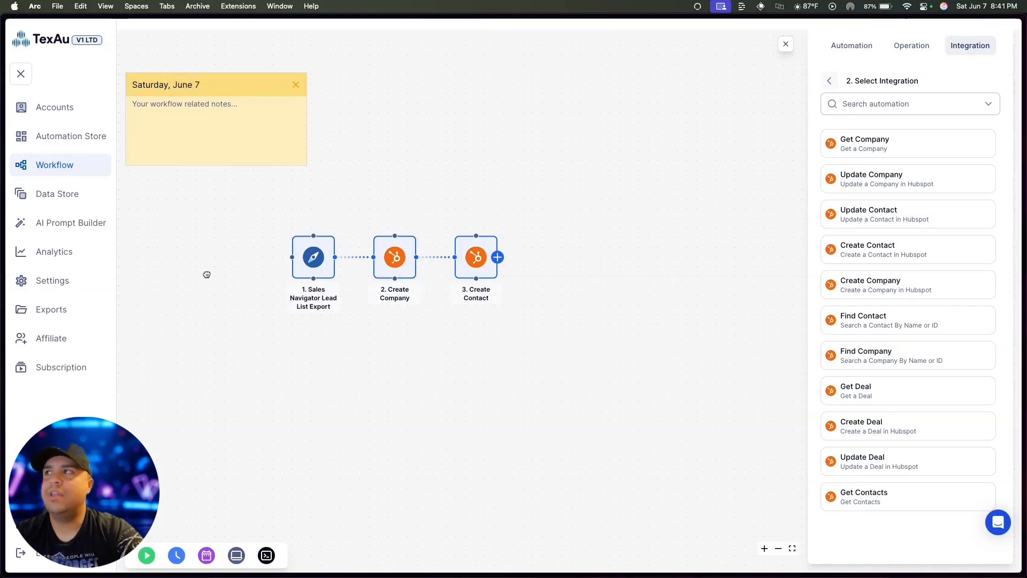
Examine the scheduling modes offered for the workflow and close the scheduling settings without choosing one.
left_click(176, 556)
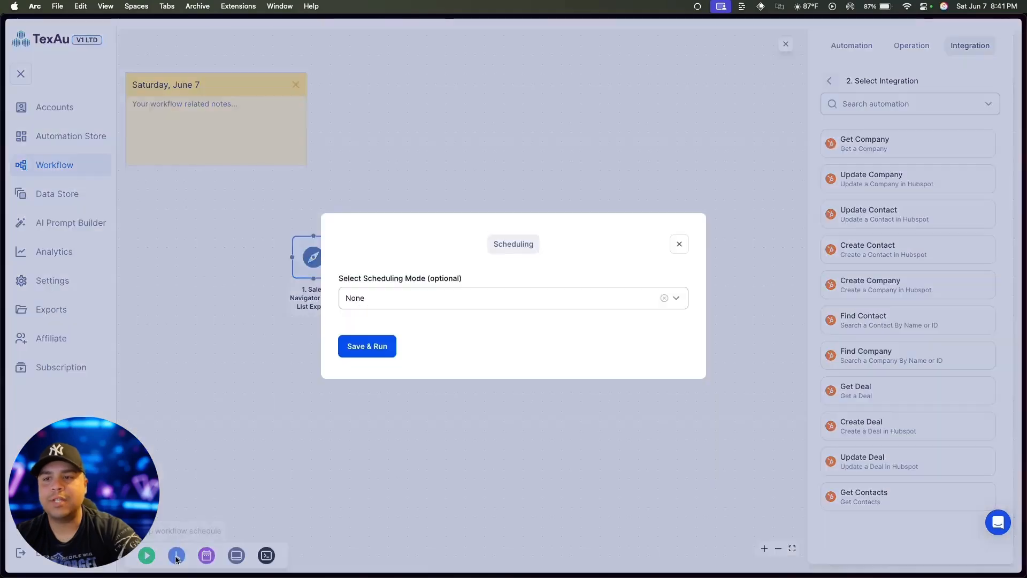
left_click(486, 298)
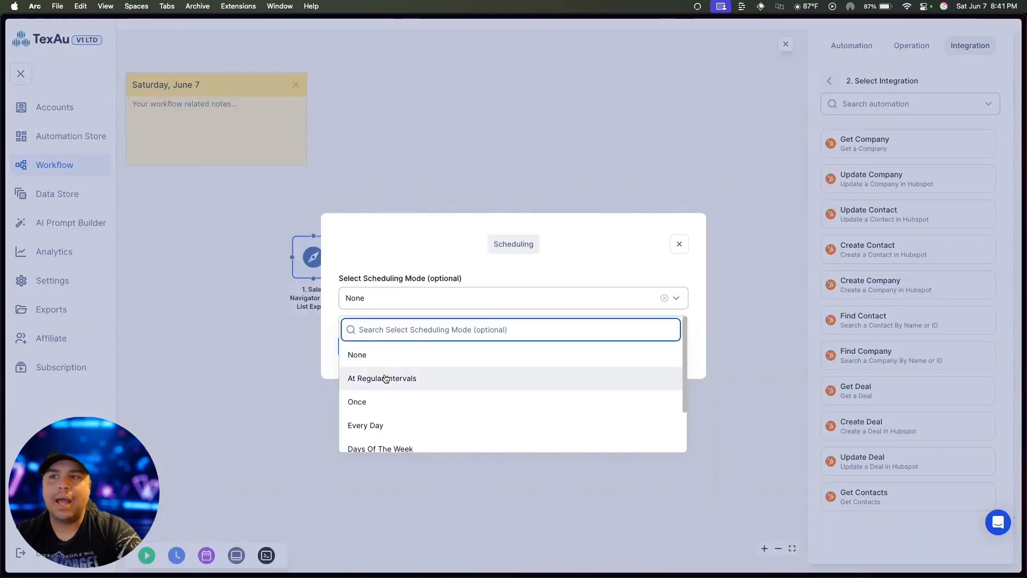
scroll(458, 380, "down", 1)
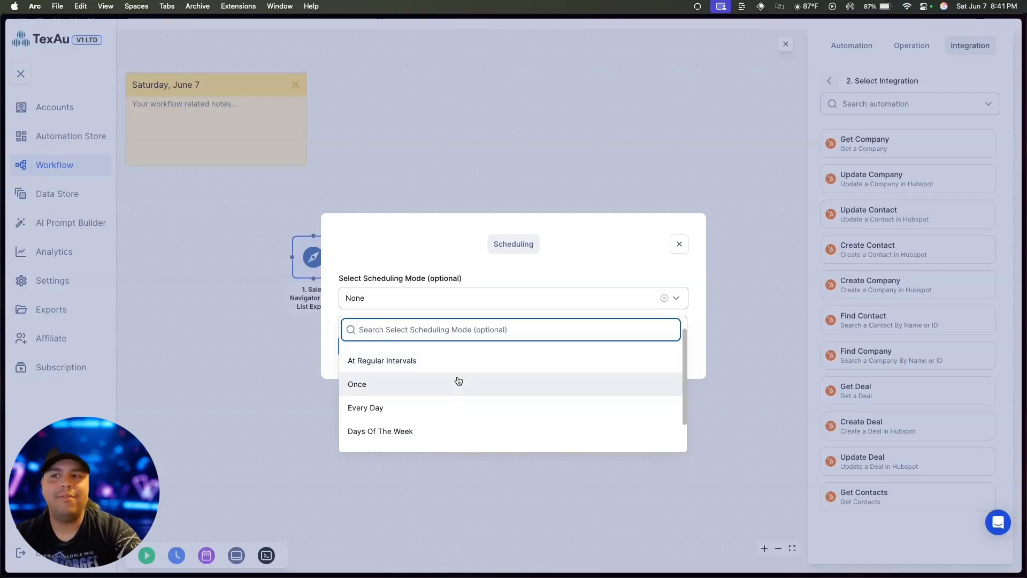
scroll(458, 380, "down", 2)
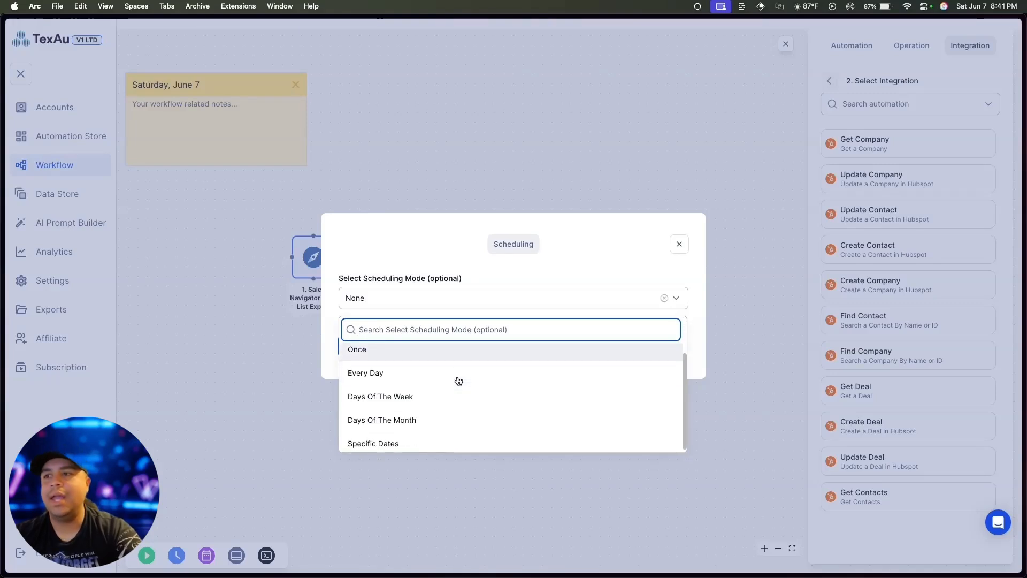
left_click(478, 265)
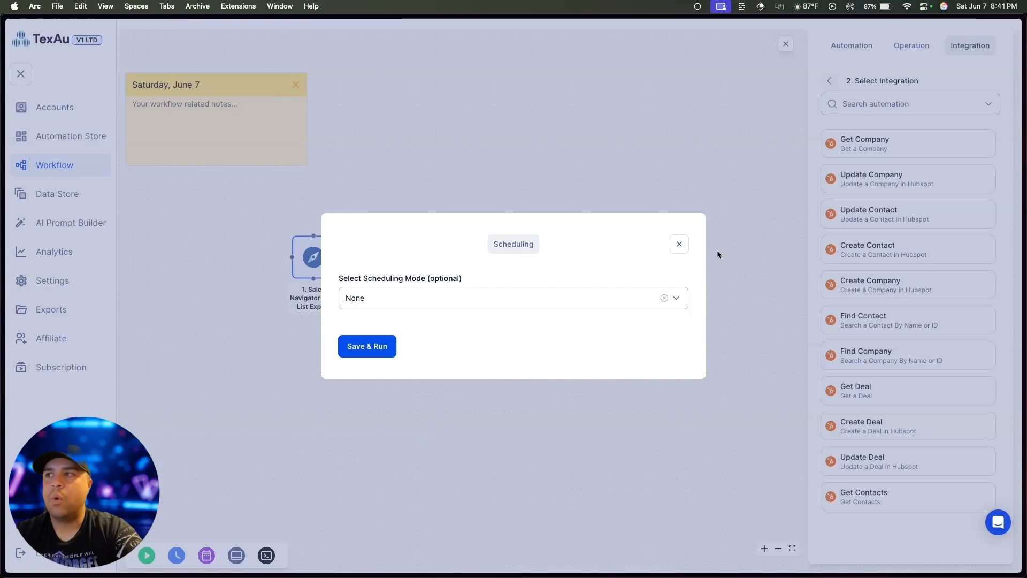
left_click(679, 243)
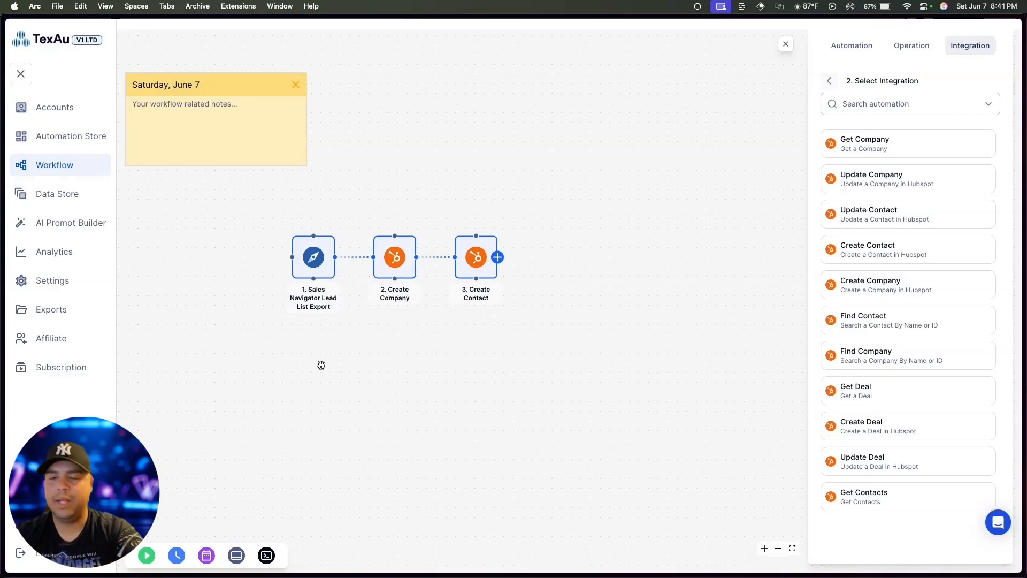
View the workflow's run history and task logs, and check which desktops can run it.
left_click(206, 557)
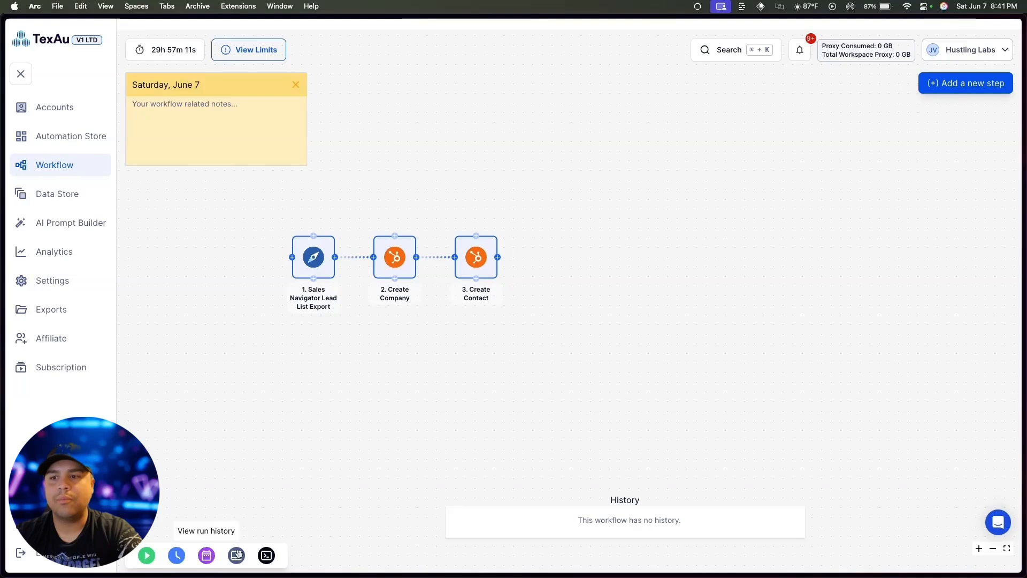
left_click(266, 555)
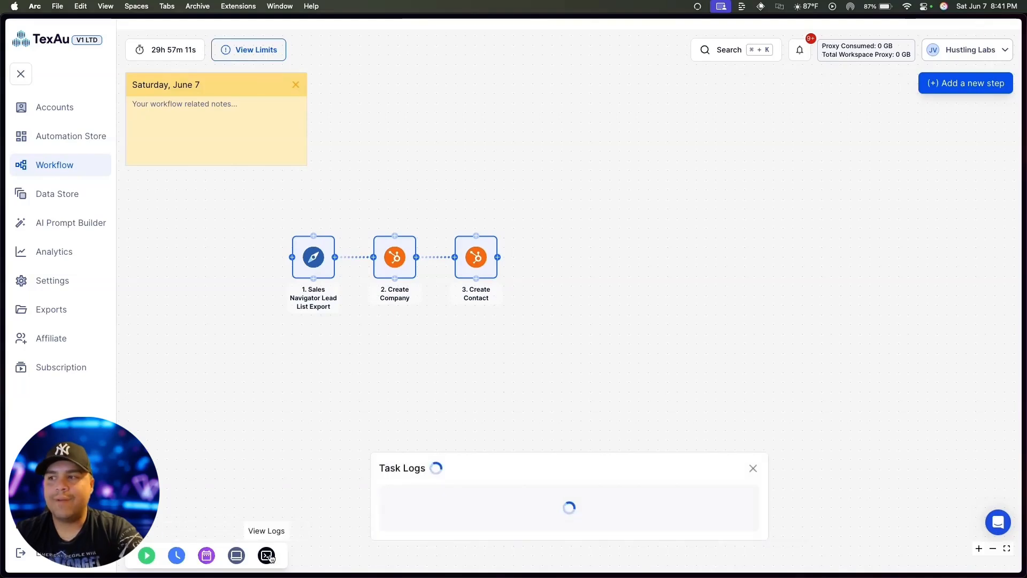
left_click(234, 557)
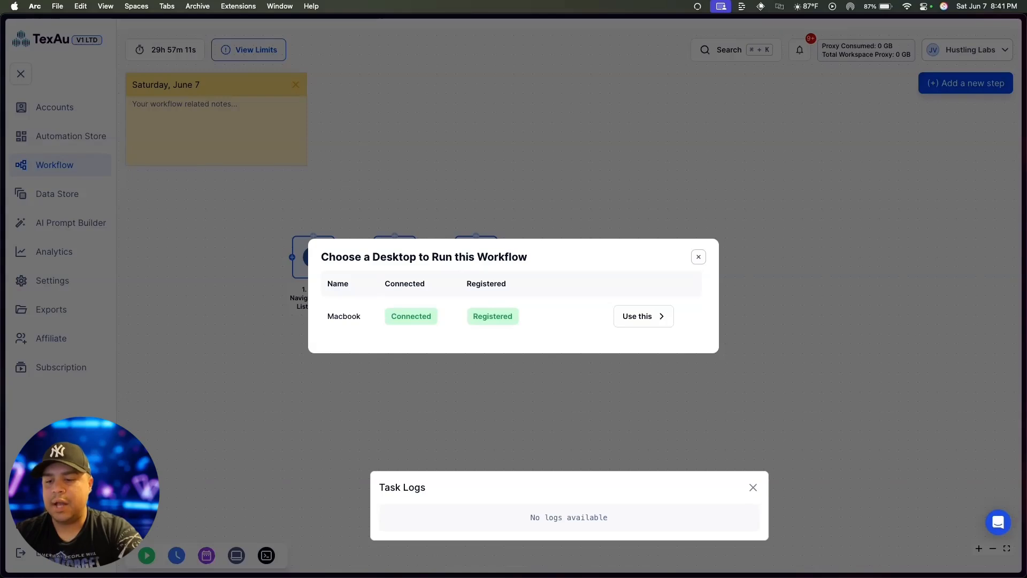
key("super+Tab")
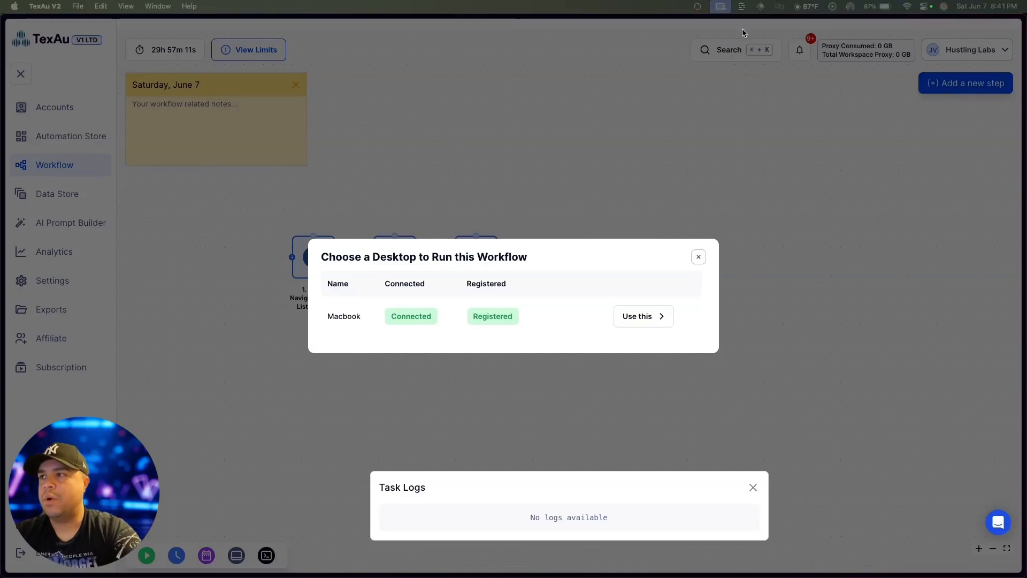
left_click(699, 257)
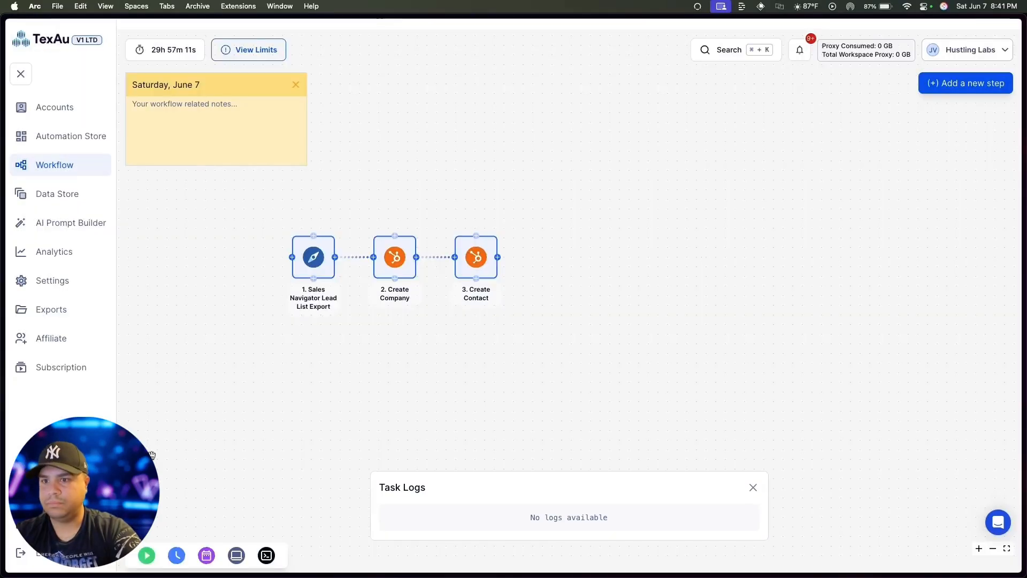
Run the Saturday, June 7 workflow.
left_click(146, 556)
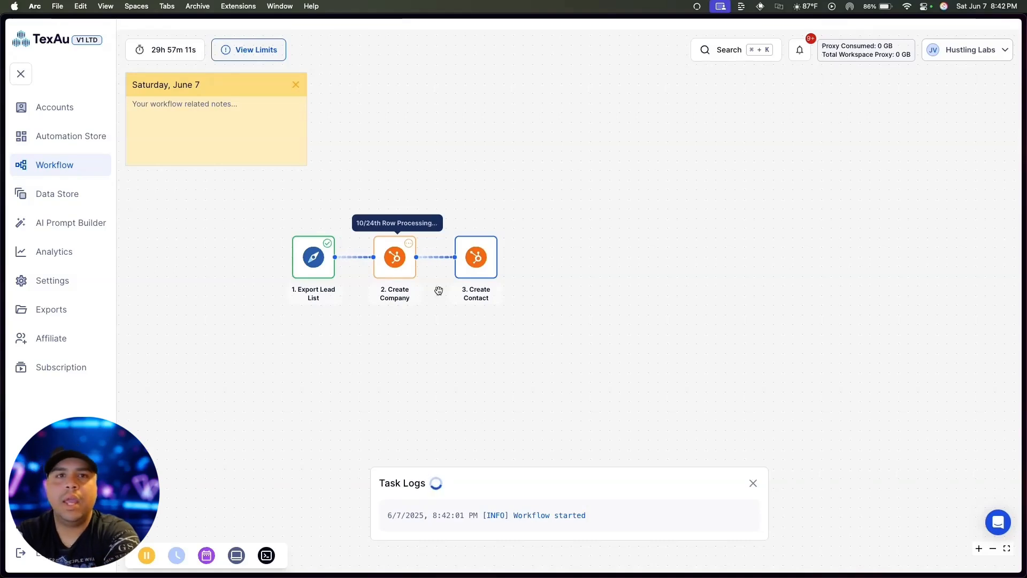
Switch to the HubSpot account in a new browser tab and examine the existing entries in Contacts.
mouse_move(11, 278)
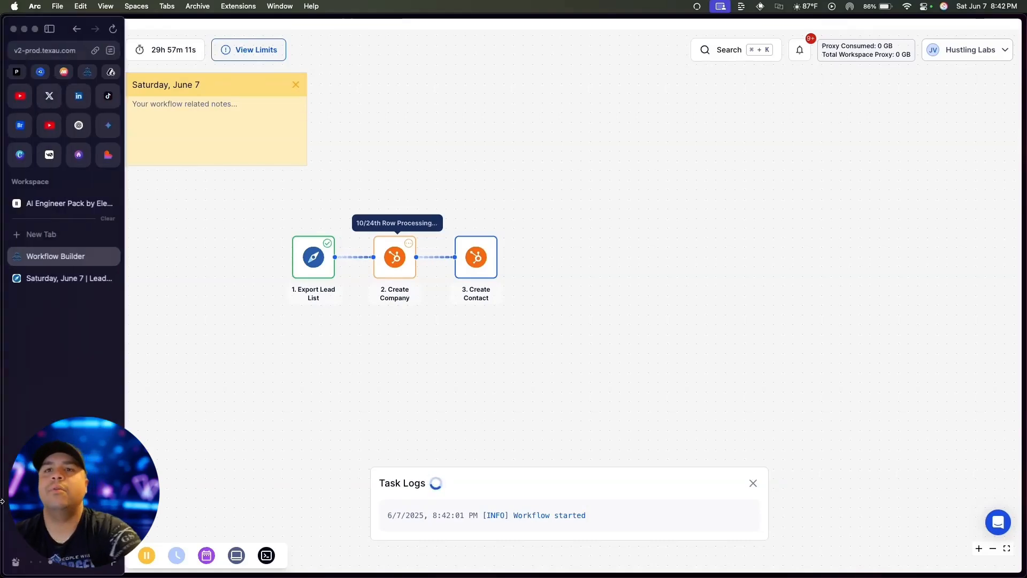
left_click(47, 234)
type("hu")
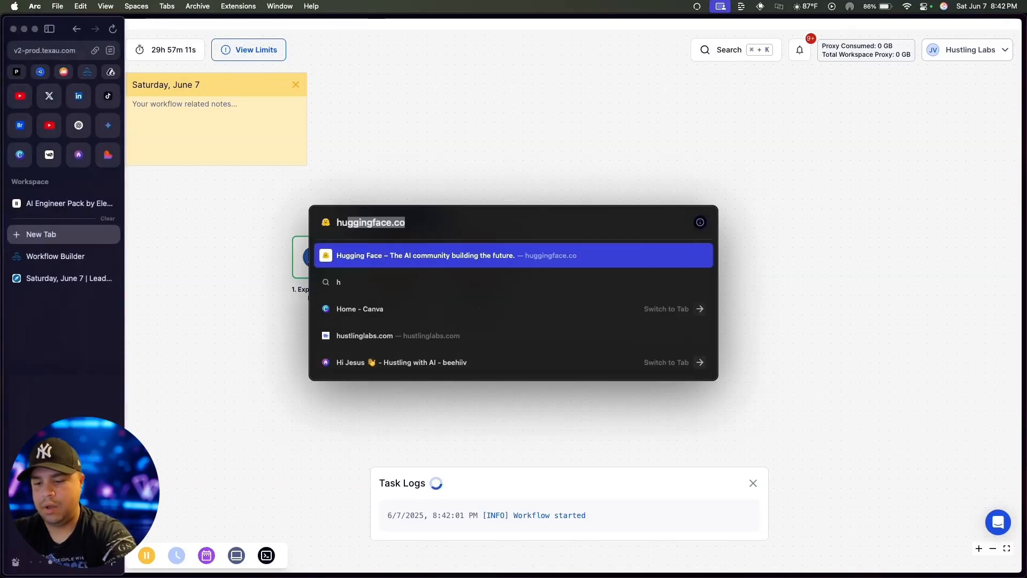
type("b")
key("Return")
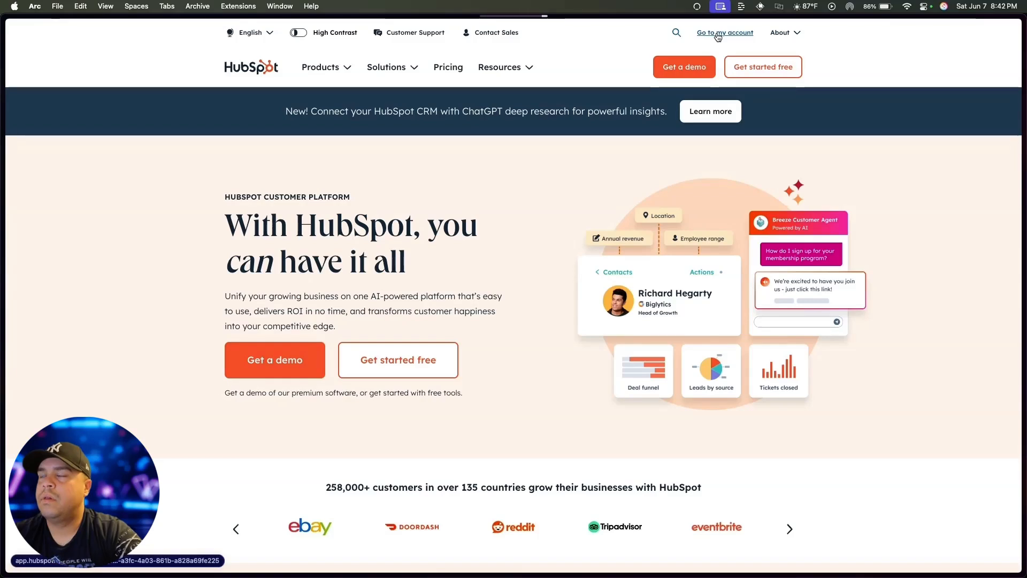
left_click(717, 37)
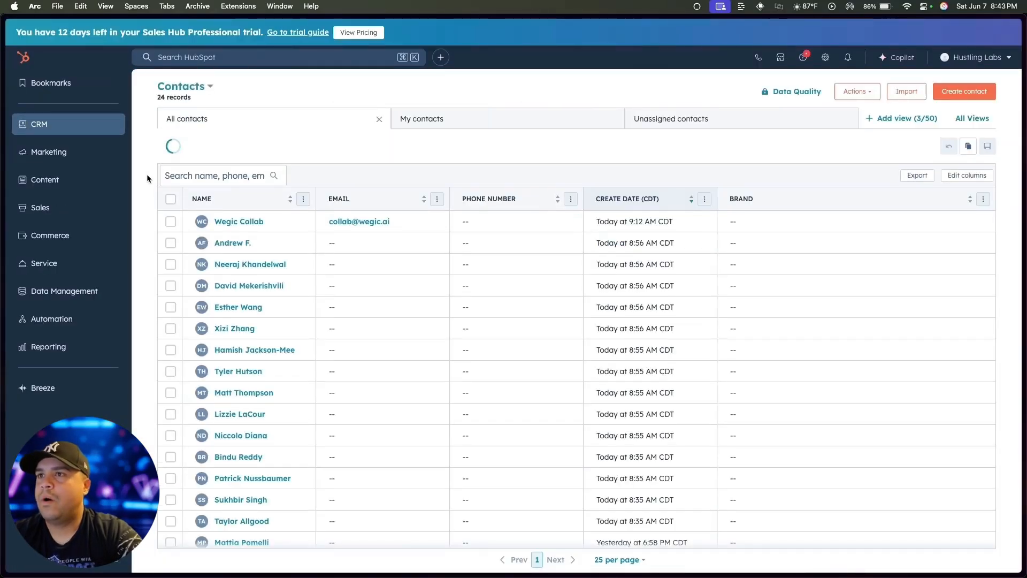
scroll(397, 377, "down", 5)
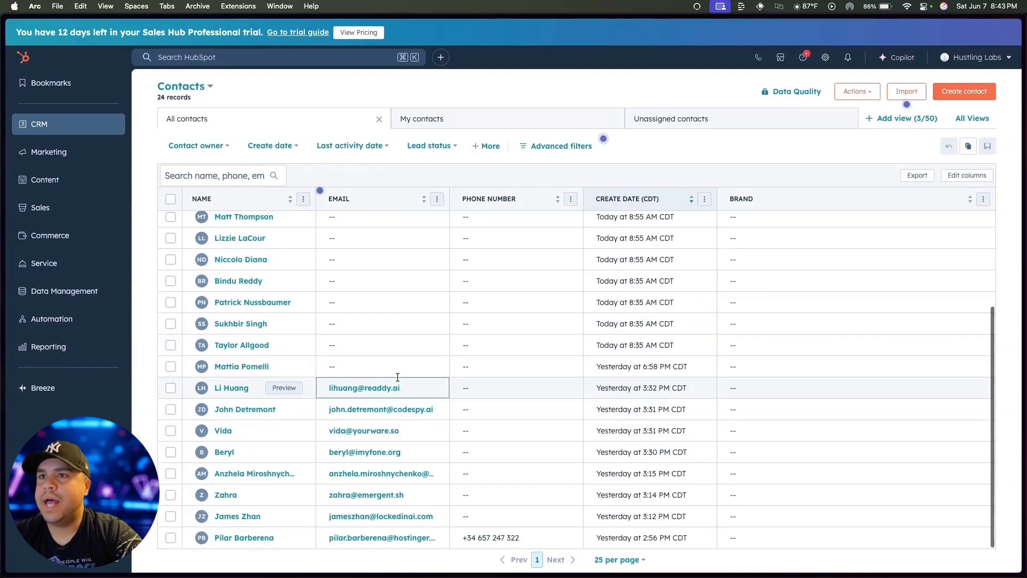
scroll(398, 377, "up", 5)
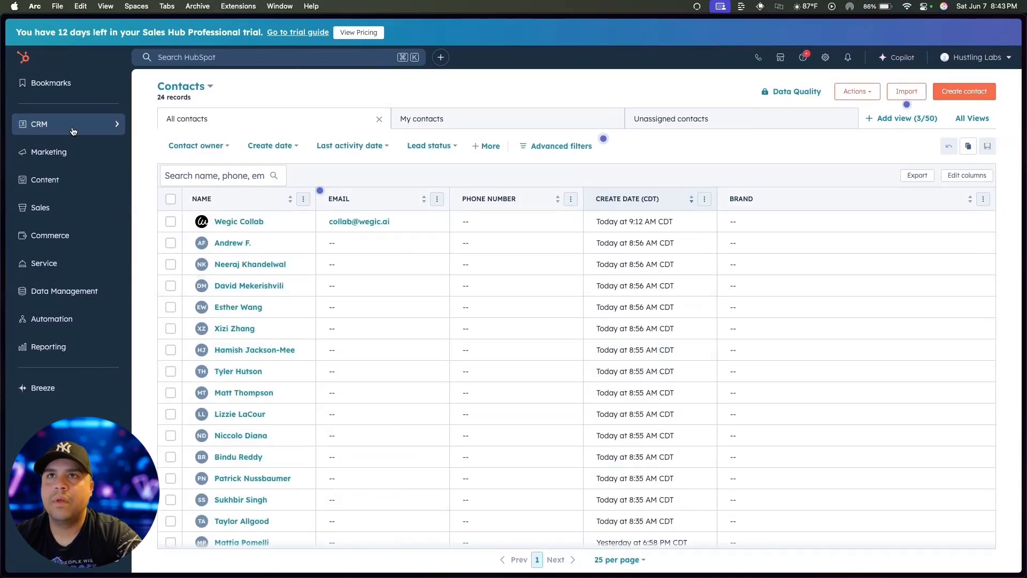
Switch back to the TexAu workflow builder and check the progress of the run.
mouse_move(1, 203)
left_click(61, 278)
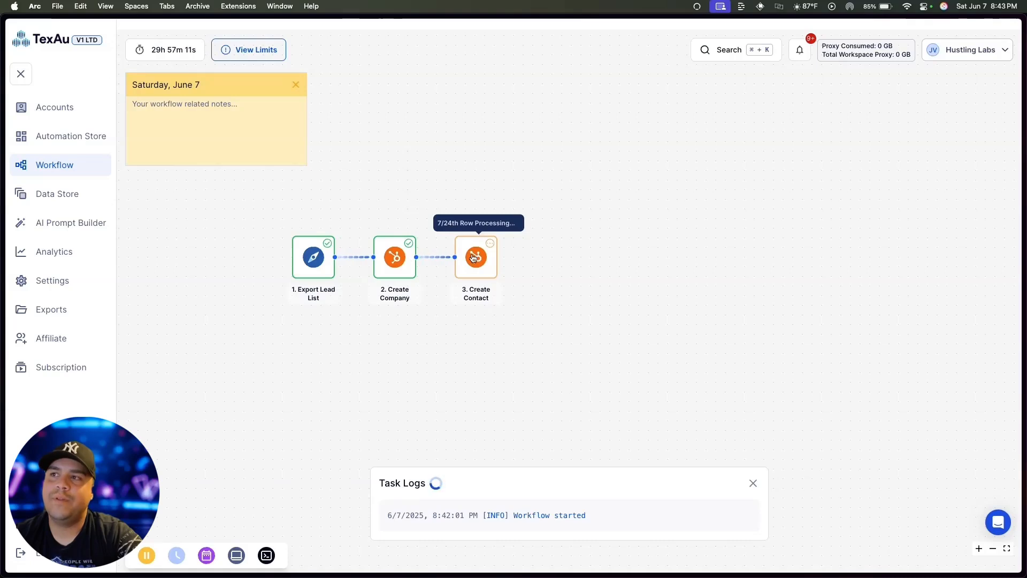
mouse_move(2, 257)
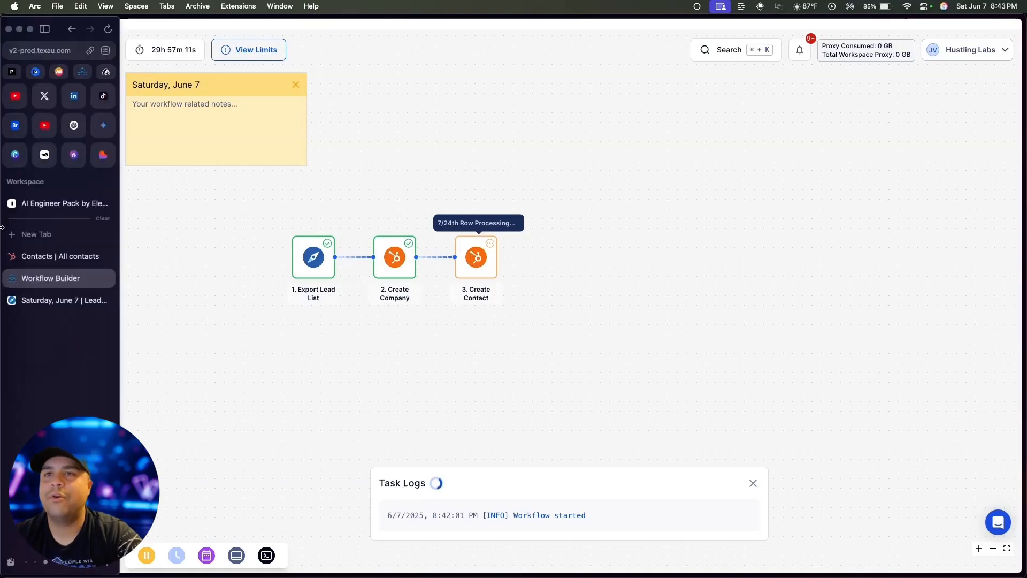
Switch to the HubSpot tab and open the list of all companies.
left_click(64, 255)
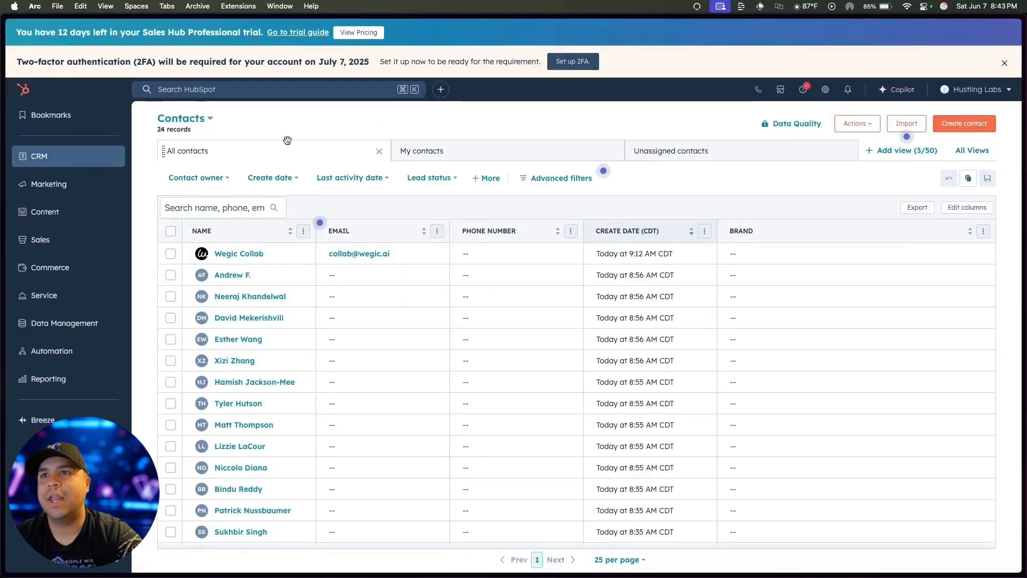
left_click(74, 163)
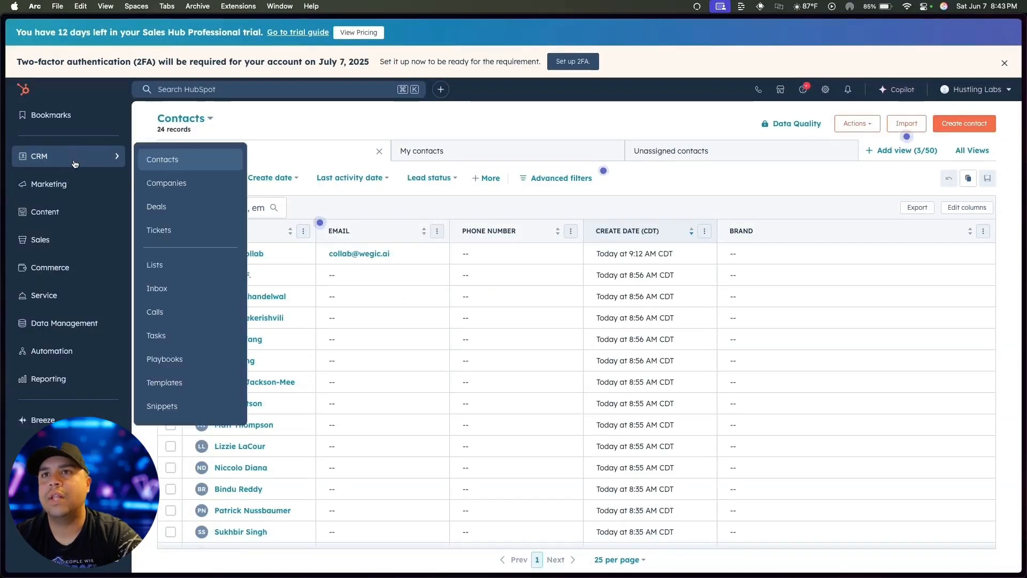
left_click(170, 184)
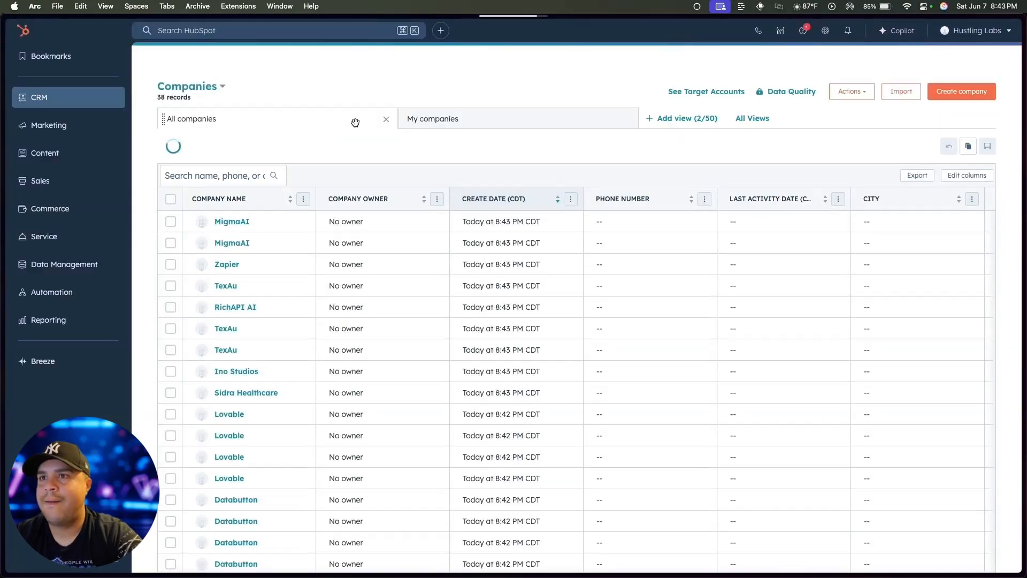
Select the duplicate MigmaAI, TexAu, Lovable, Databutton and Emergent Labs records in the companies list.
left_click(170, 244)
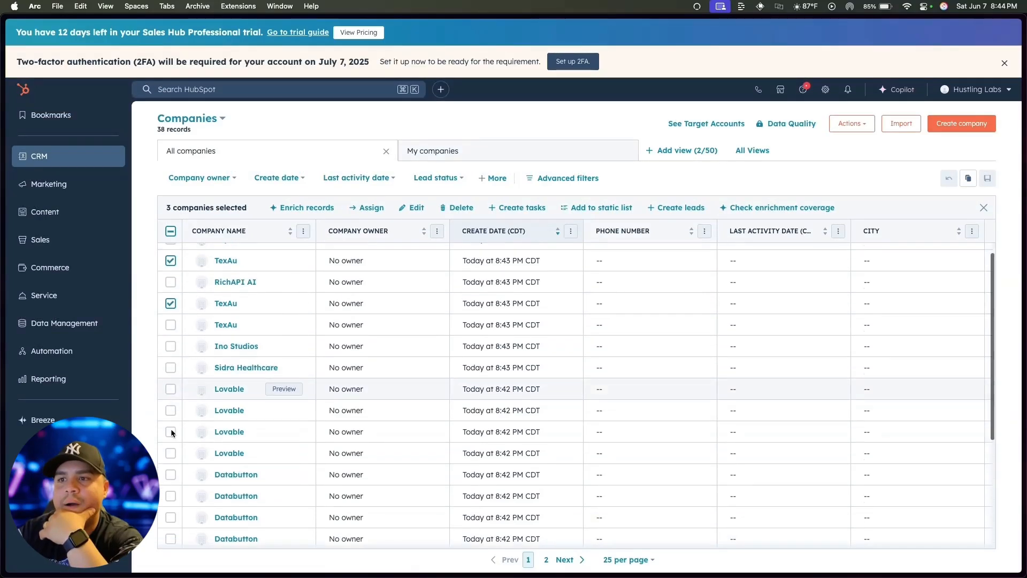
scroll(172, 429, "down", 1)
left_click(170, 379)
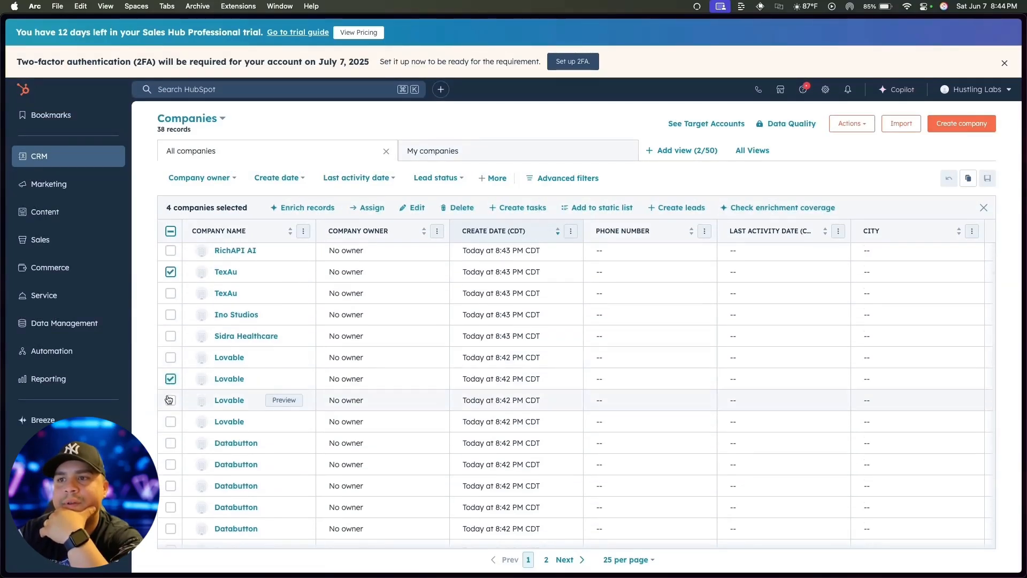
left_click(170, 400)
left_click(170, 422)
left_click(170, 443)
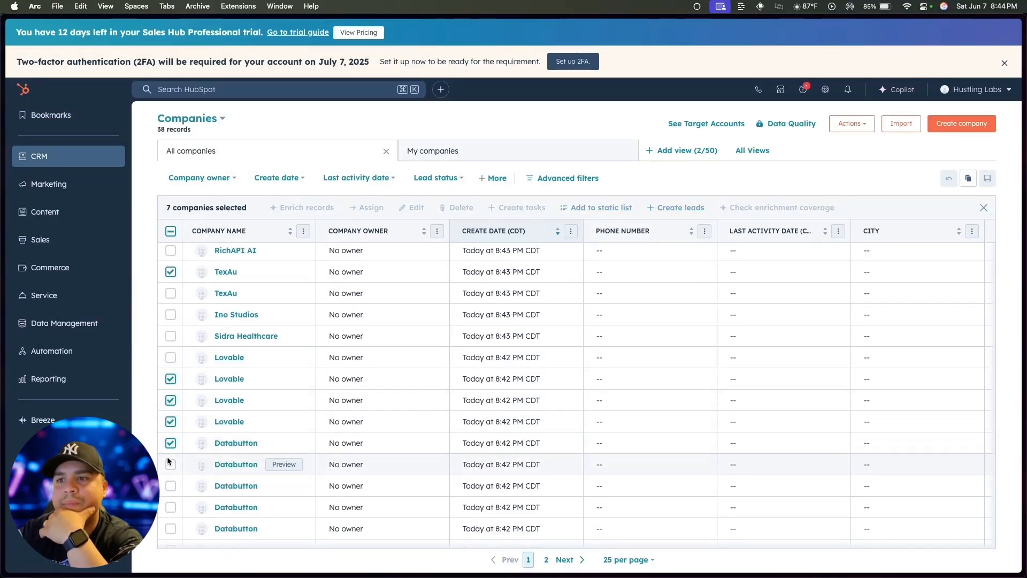
left_click(170, 464)
left_click(170, 486)
left_click(170, 507)
scroll(169, 503, "down", 5)
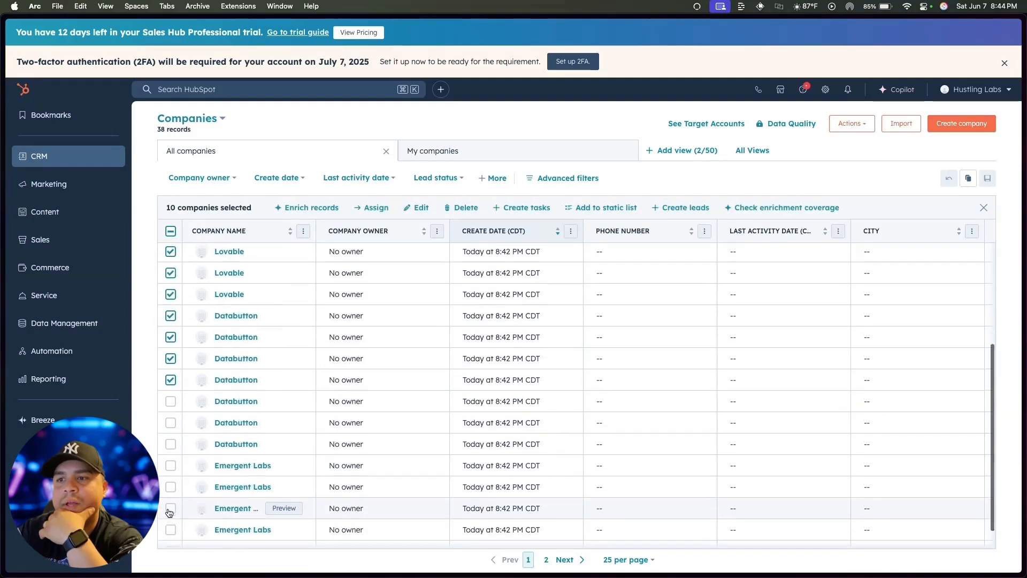
left_click(170, 388)
left_click(170, 409)
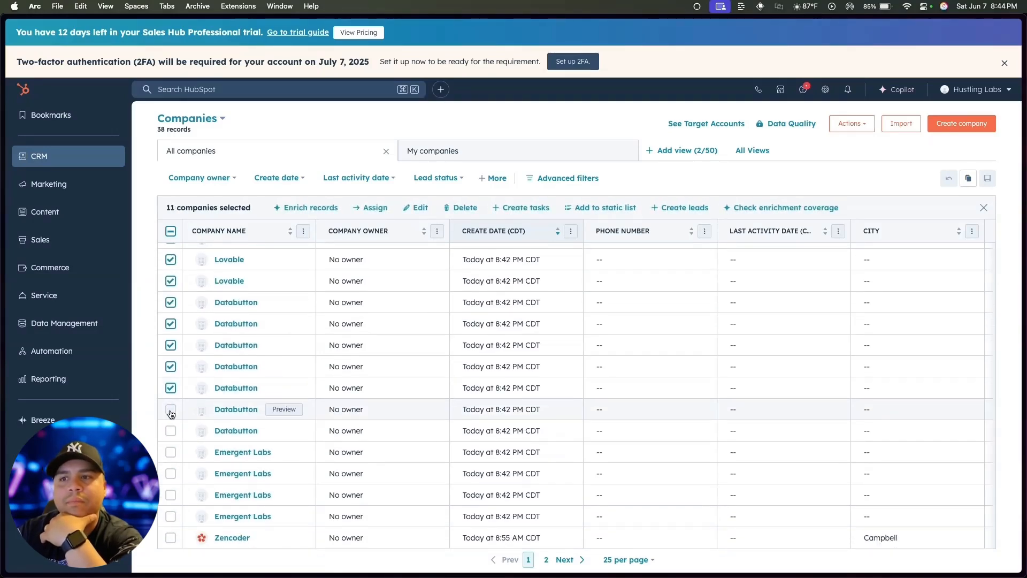
left_click(170, 452)
left_click(170, 474)
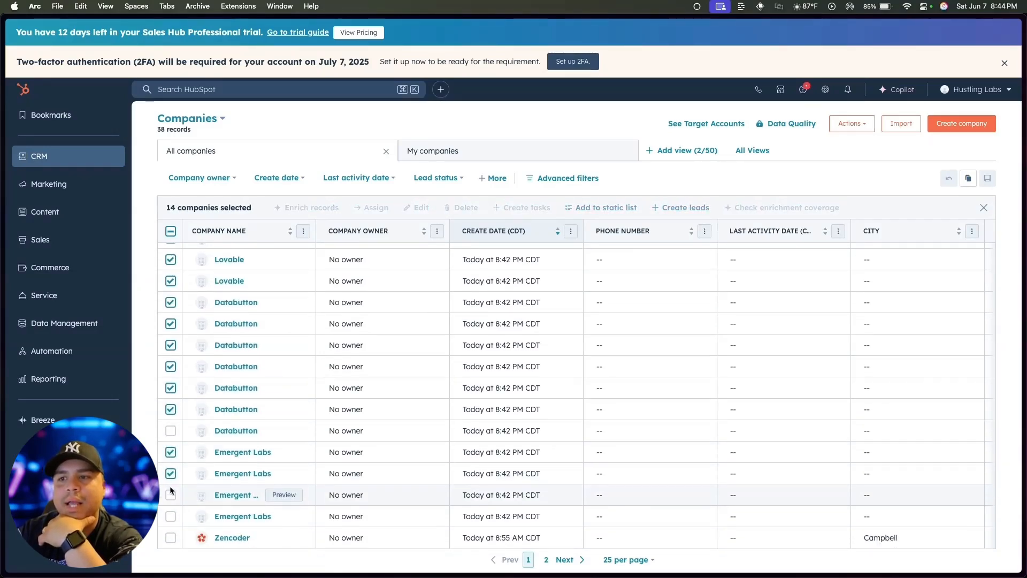
left_click(170, 495)
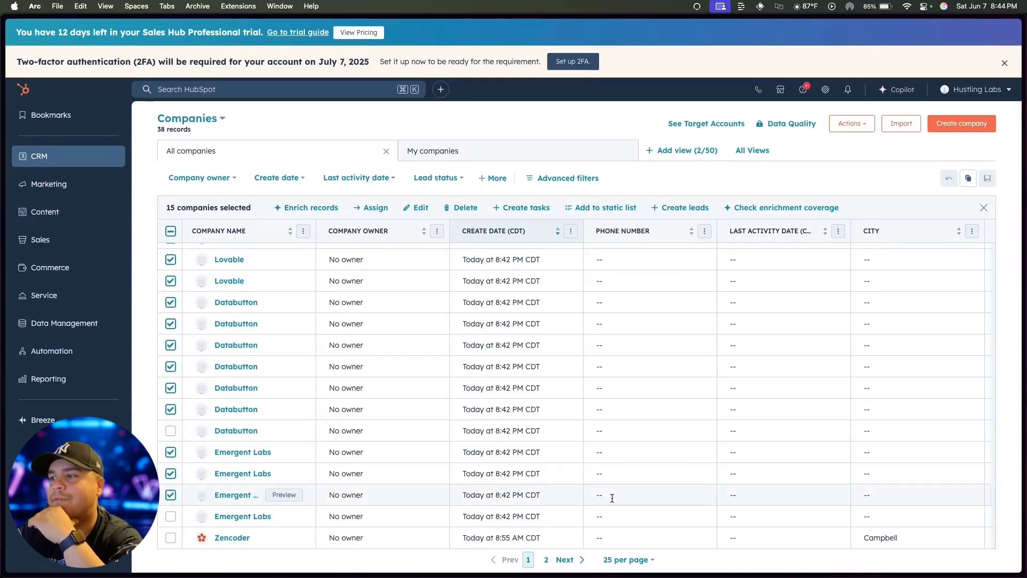
Show 100 companies per page and delete 18 of the newly created records, keeping one each of MigmaAI, Zapier, TexAu, Ino Studios, Lovable and Databutton.
left_click(627, 558)
left_click(624, 522)
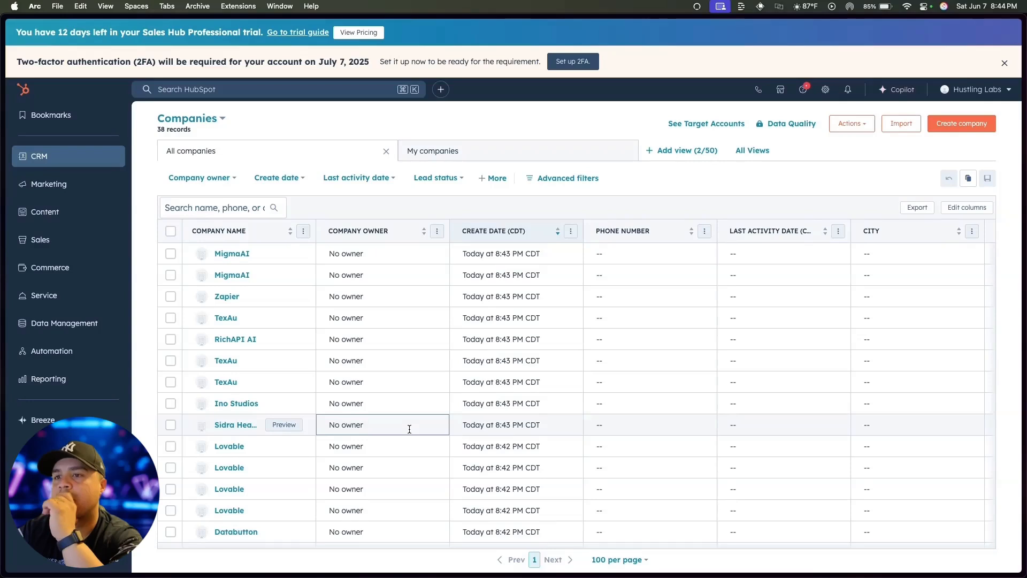
left_click(171, 276)
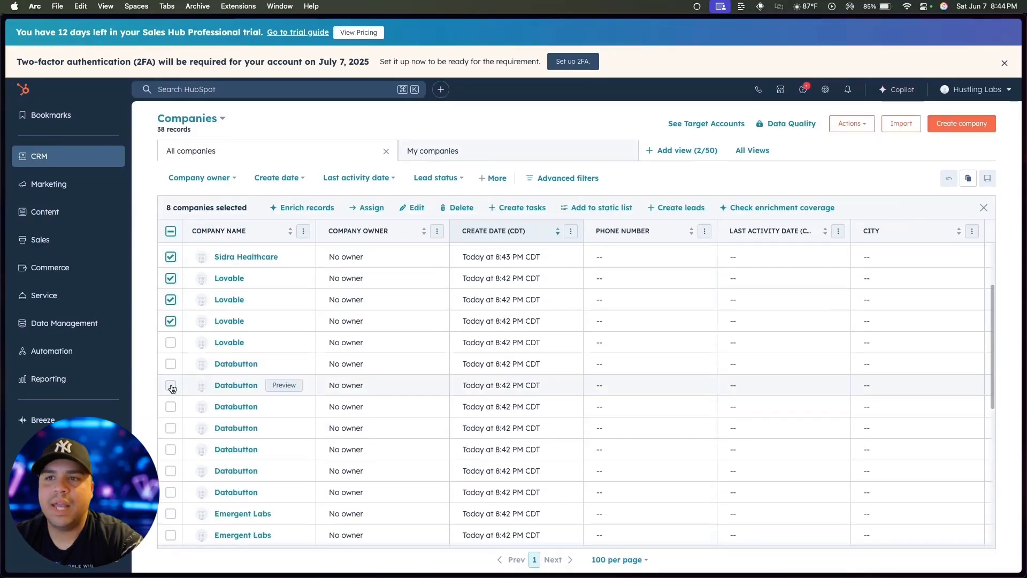
left_click(171, 386)
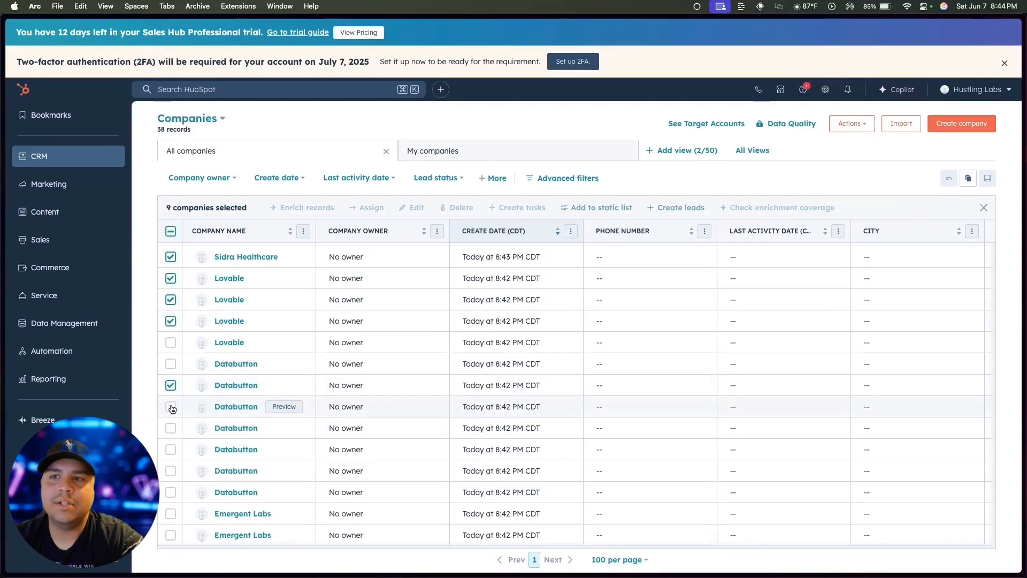
left_click(170, 406)
left_click(171, 428)
left_click(170, 450)
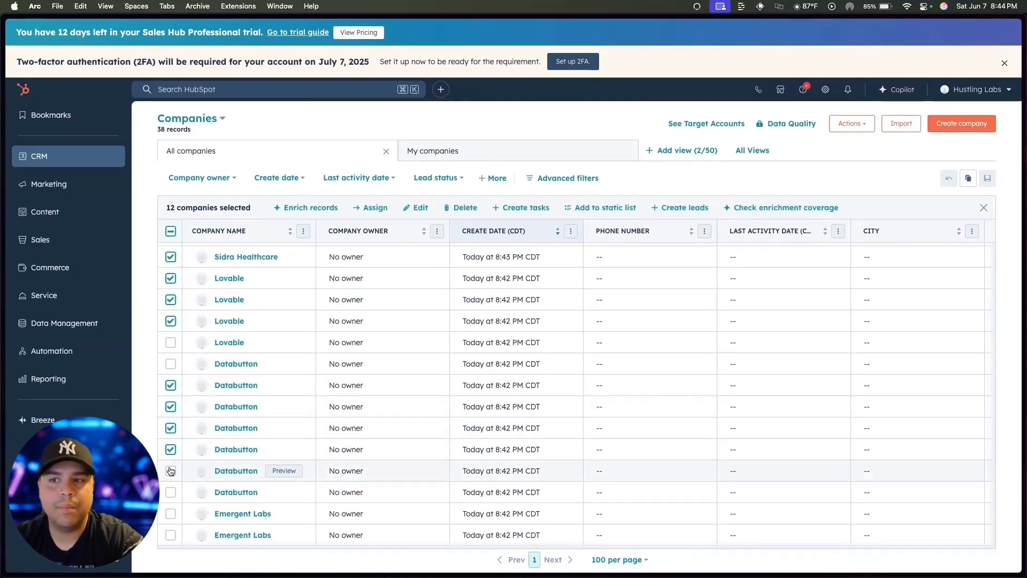
left_click(171, 470)
scroll(171, 498, "down", 2)
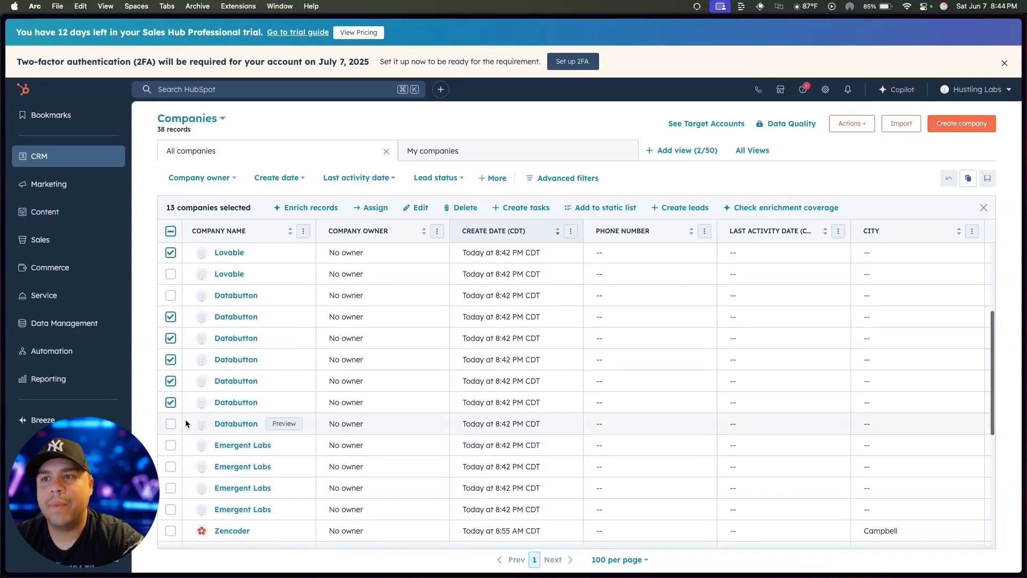
left_click(171, 423)
left_click(171, 445)
left_click(170, 466)
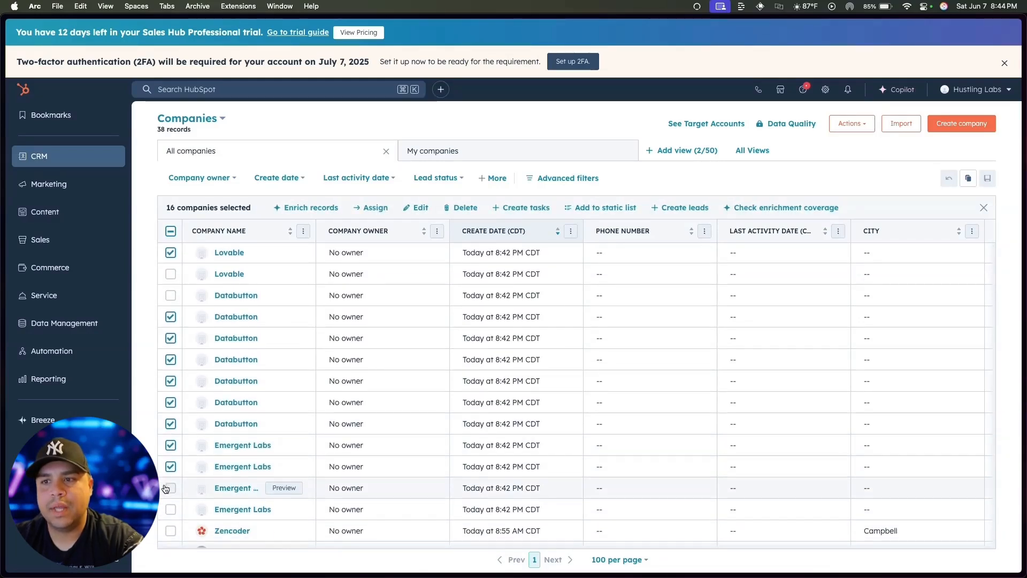
left_click(170, 487)
scroll(168, 486, "down", 5)
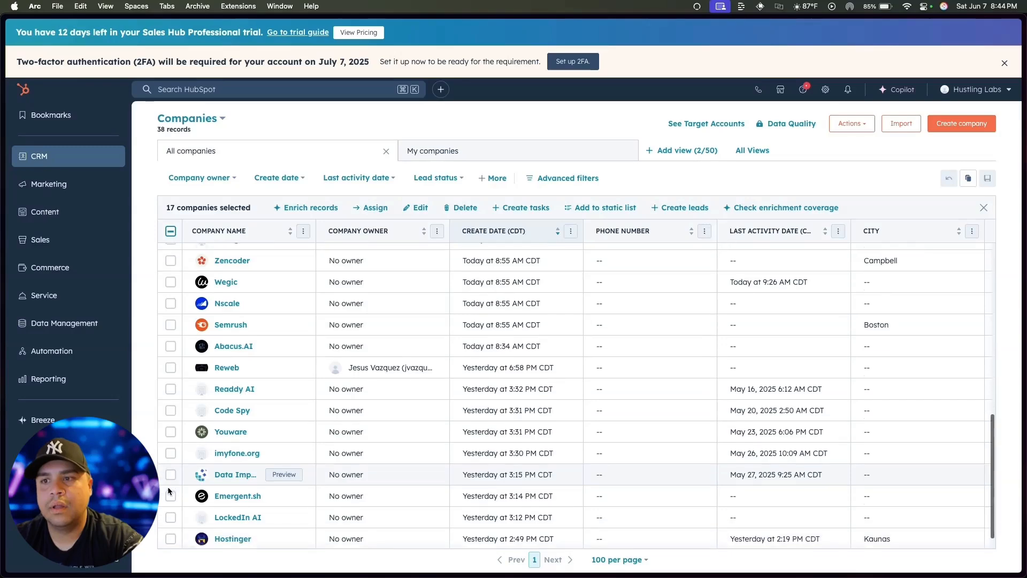
scroll(168, 486, "up", 3)
left_click(171, 315)
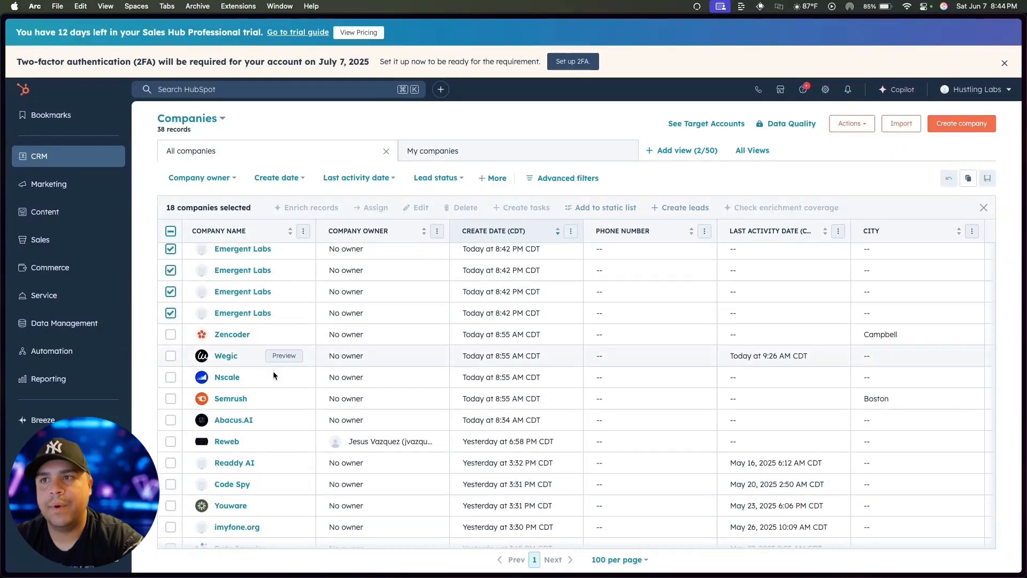
scroll(283, 399, "down", 2)
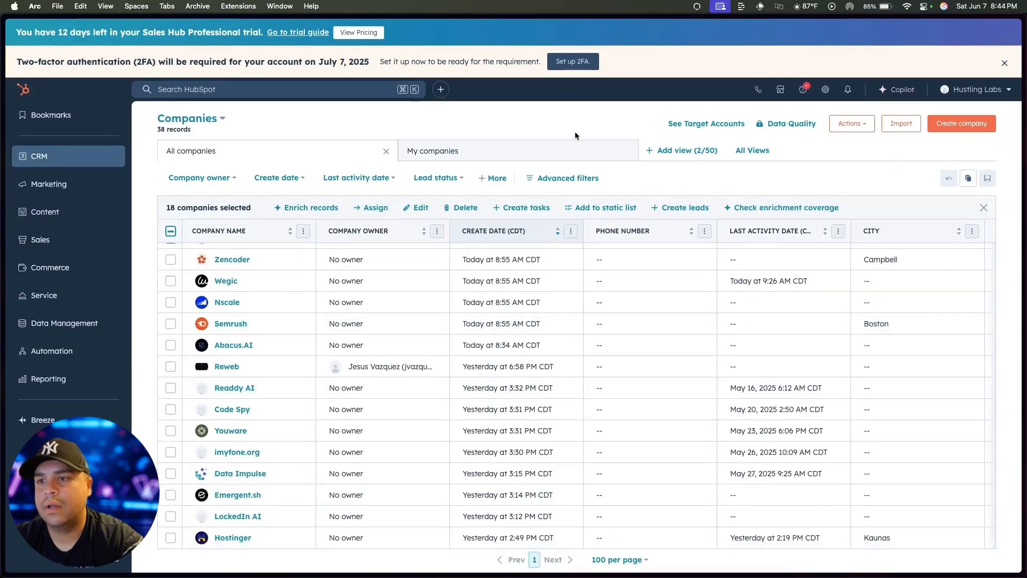
left_click(461, 210)
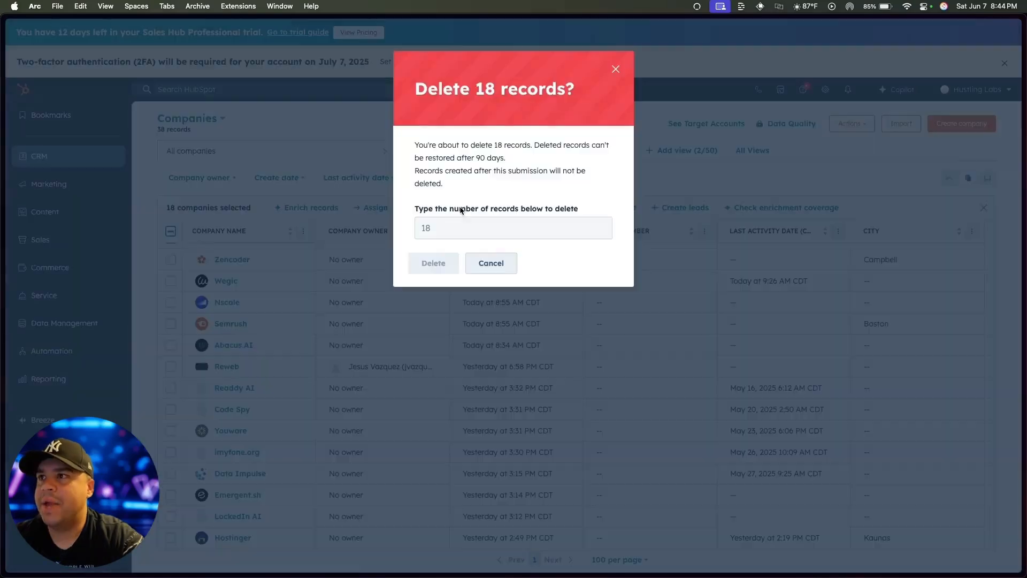
left_click(442, 227)
type("18")
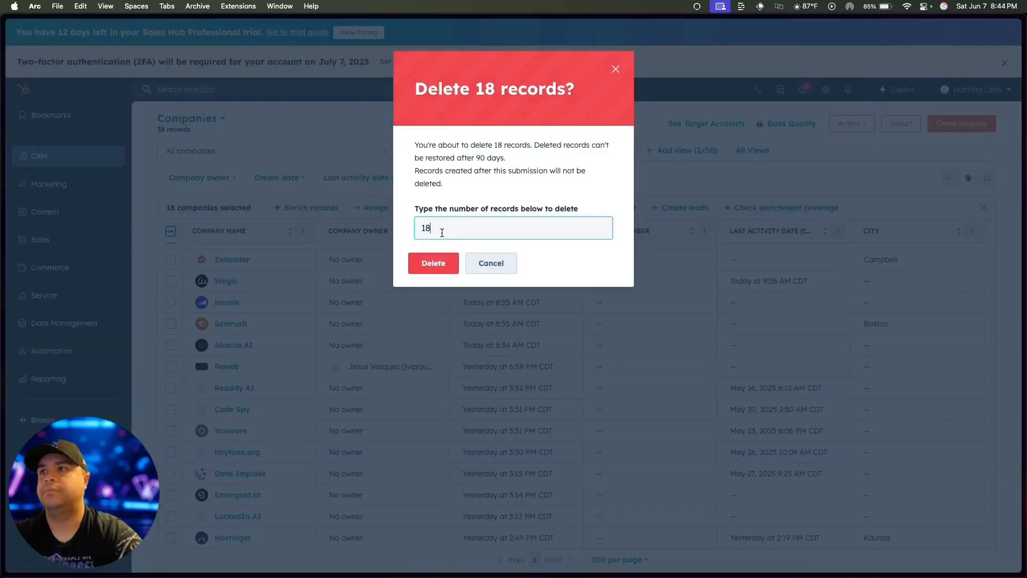
left_click(425, 276)
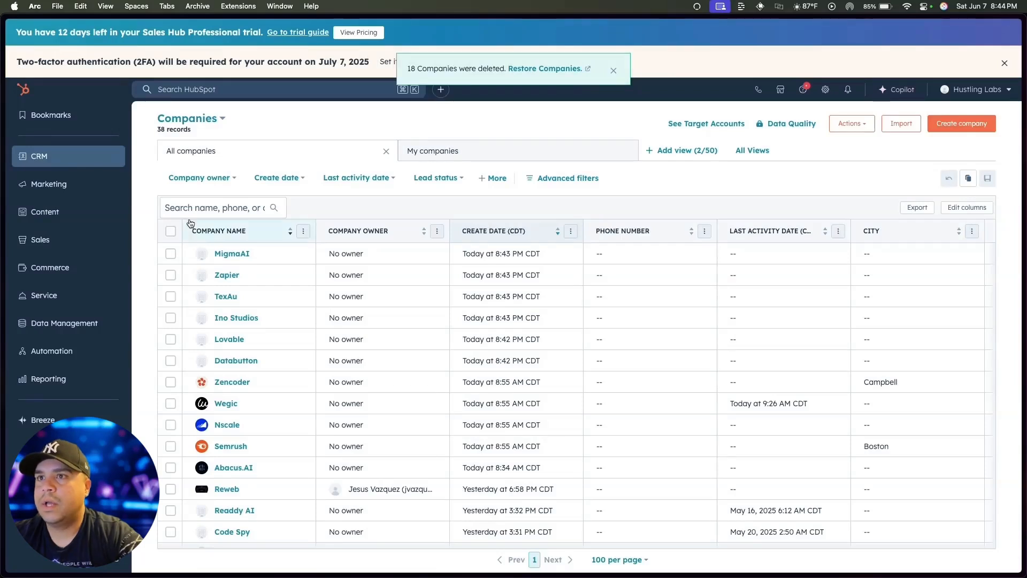
Delete the Ino Studios company record and look over the remaining companies.
scroll(308, 369, "down", 1)
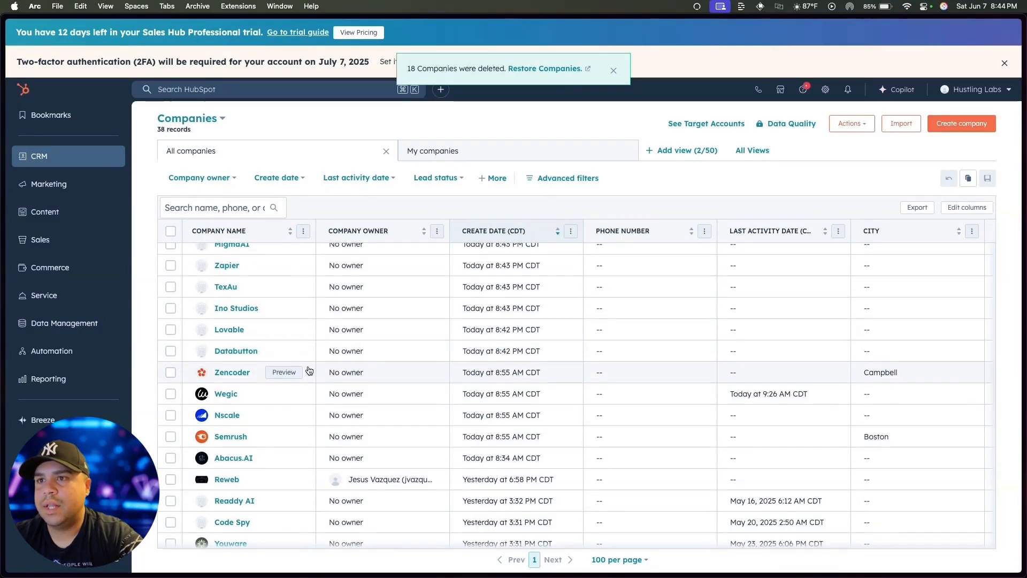
left_click(171, 309)
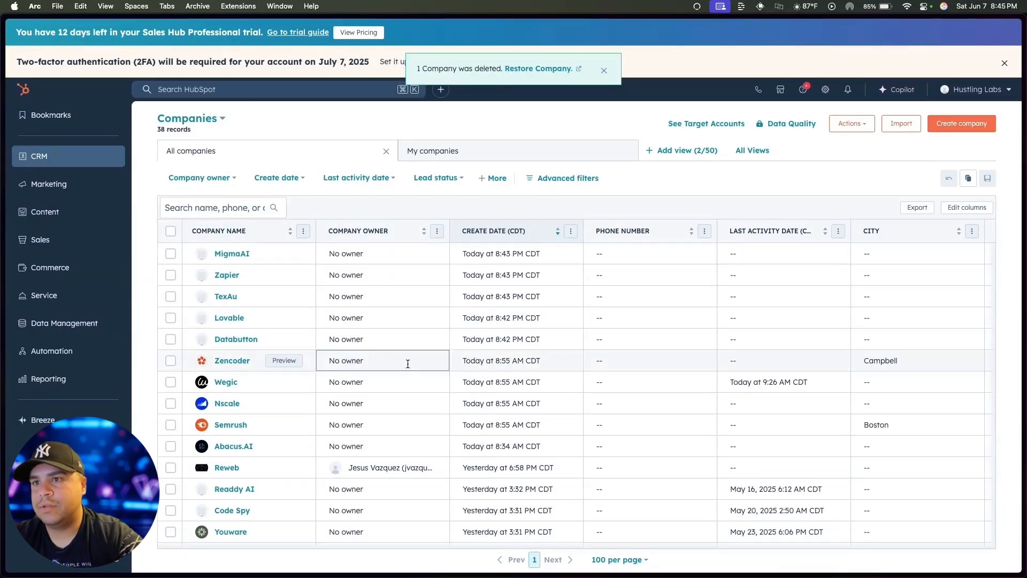
scroll(407, 363, "down", 5)
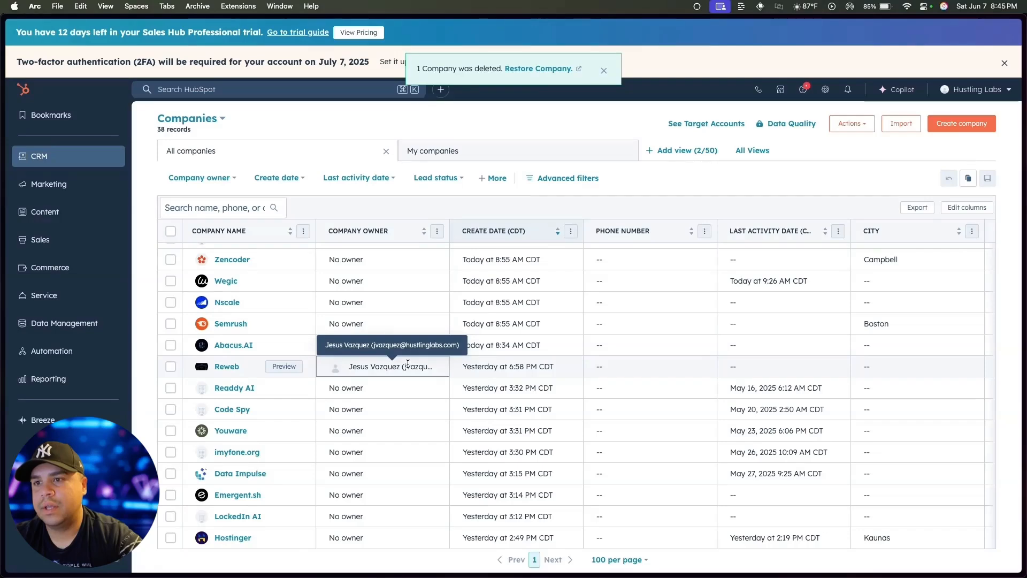
scroll(408, 364, "up", 5)
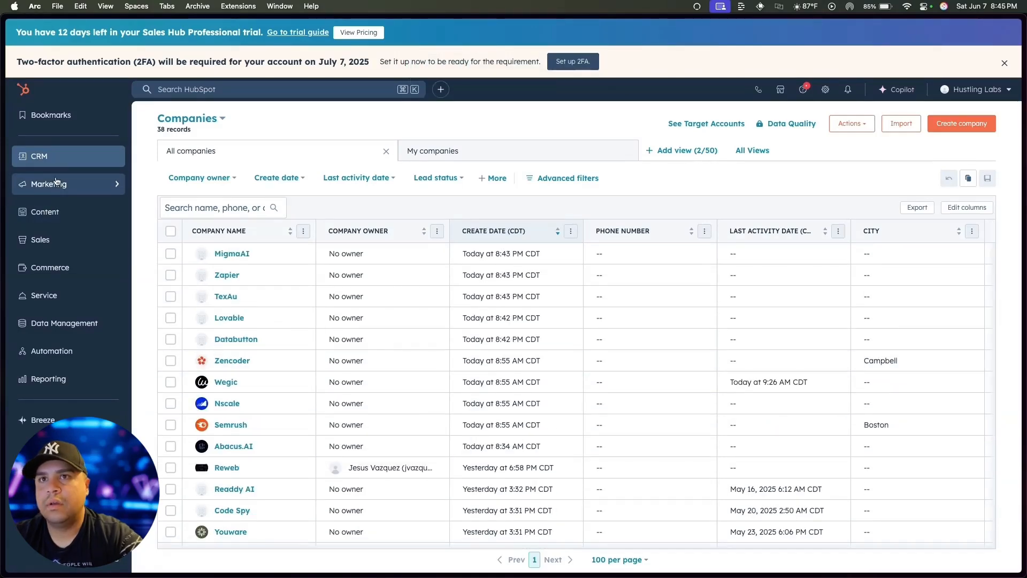
Switch to the TexAu workflow builder and check the status of the workflow run.
left_click(92, 156)
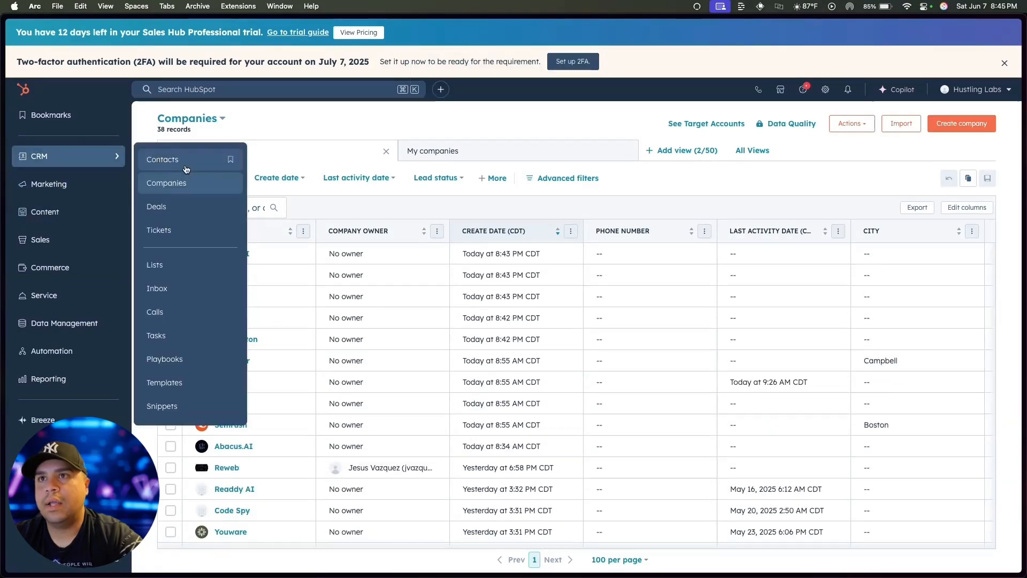
mouse_move(5, 262)
left_click(43, 277)
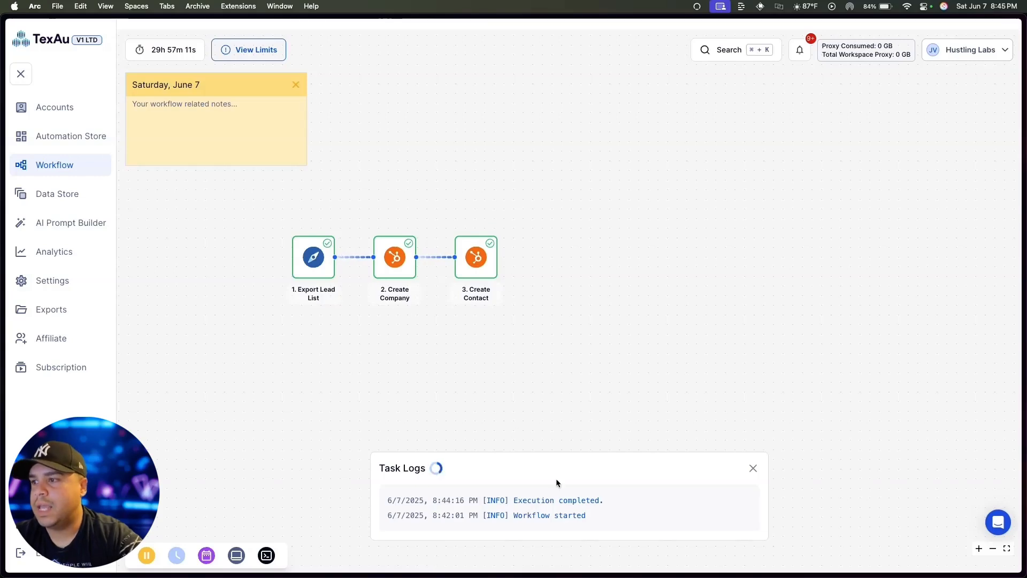
Return to the HubSpot account and examine the newly created entries in Contacts.
mouse_move(1, 436)
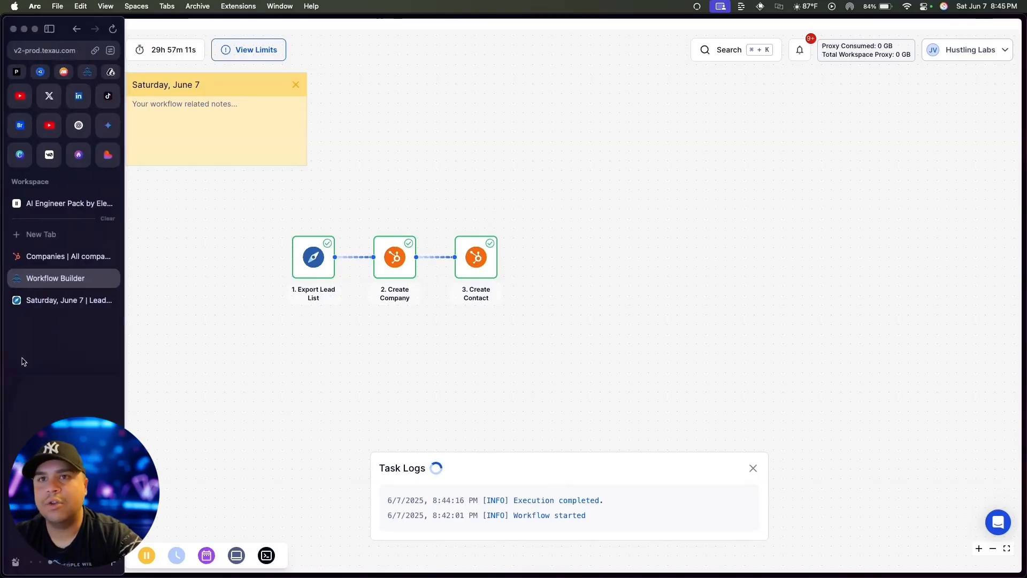
left_click(63, 261)
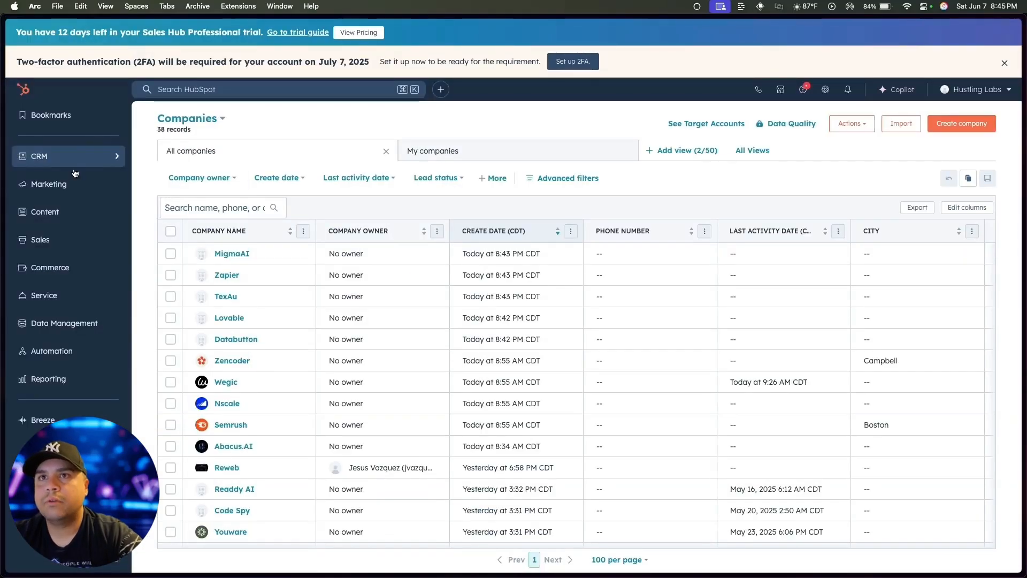
mouse_move(84, 158)
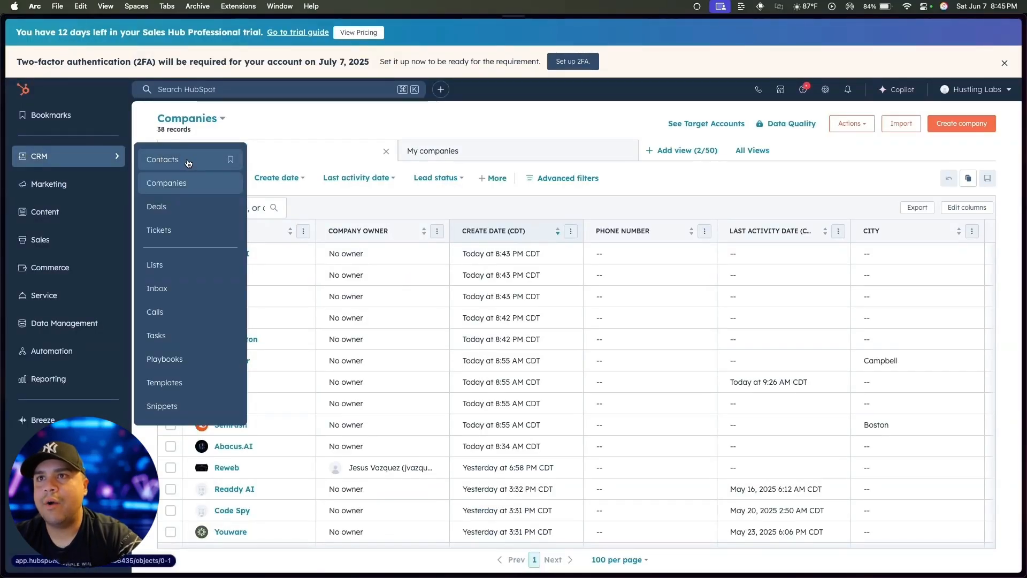
left_click(187, 160)
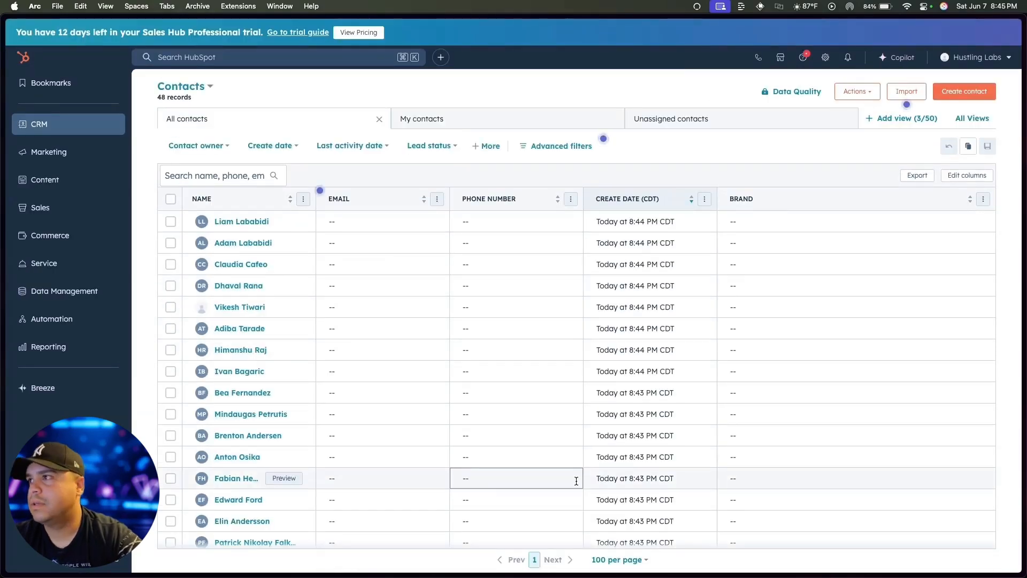
scroll(813, 351, "down", 5)
scroll(813, 351, "up", 5)
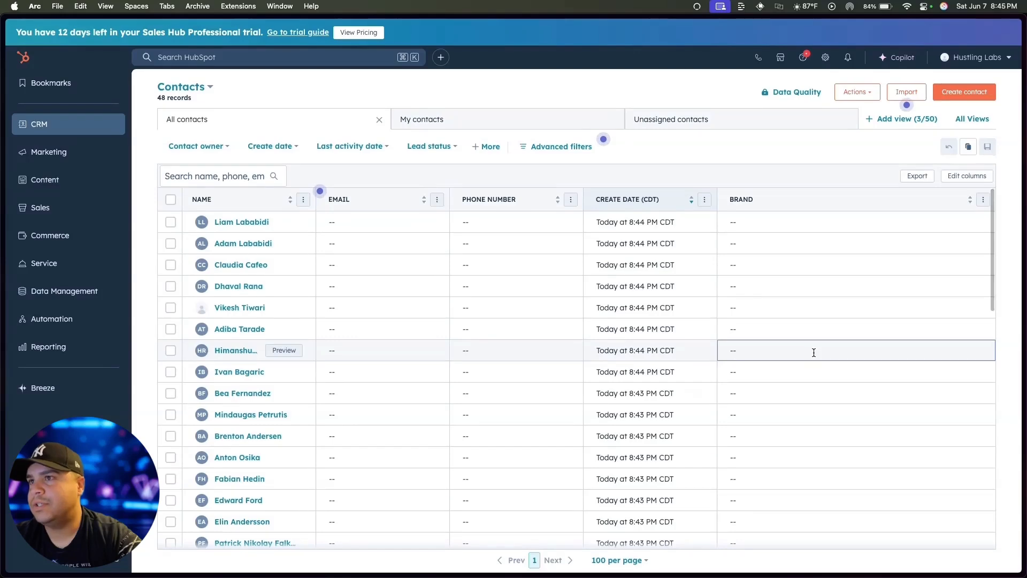
Open the first contact in the list and examine its job title, LinkedIn URL, activities and associated records.
left_click(244, 224)
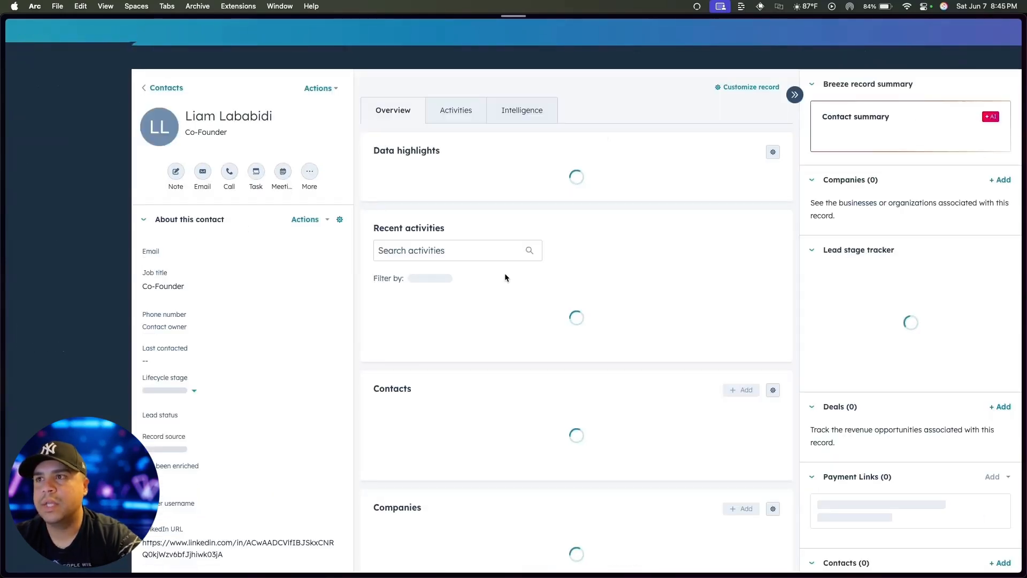
scroll(363, 426, "down", 2)
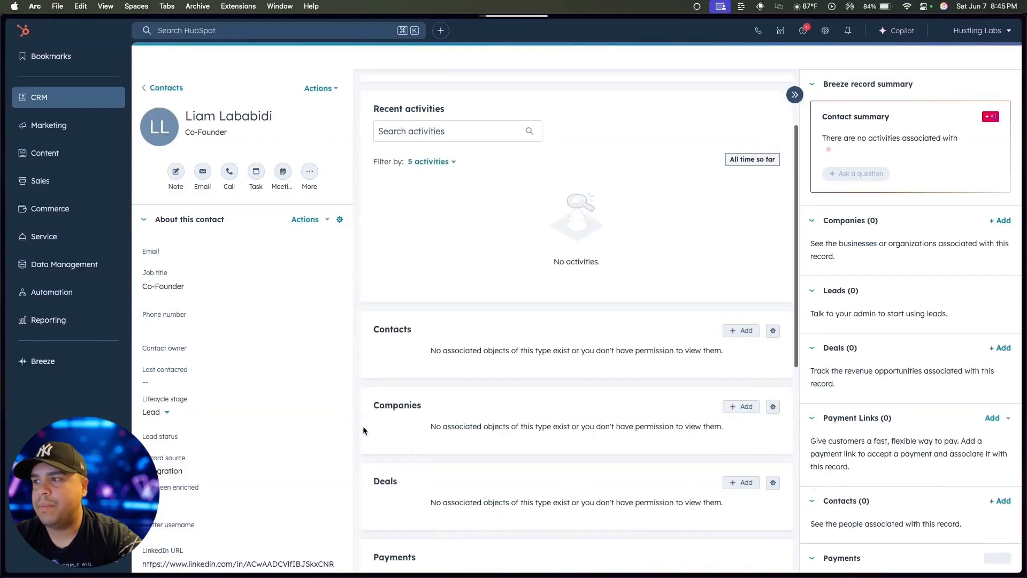
scroll(363, 426, "down", 3)
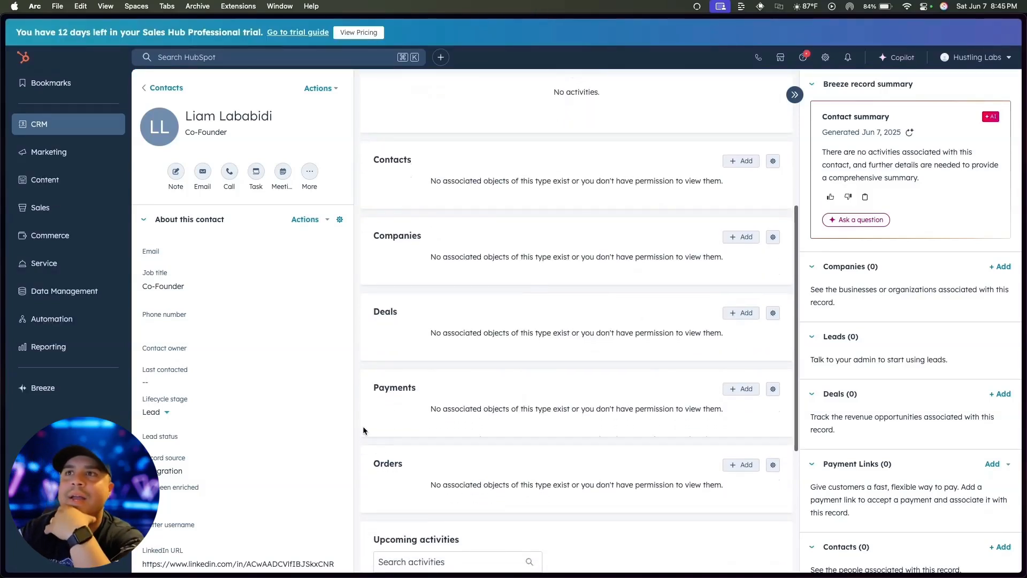
scroll(362, 426, "down", 5)
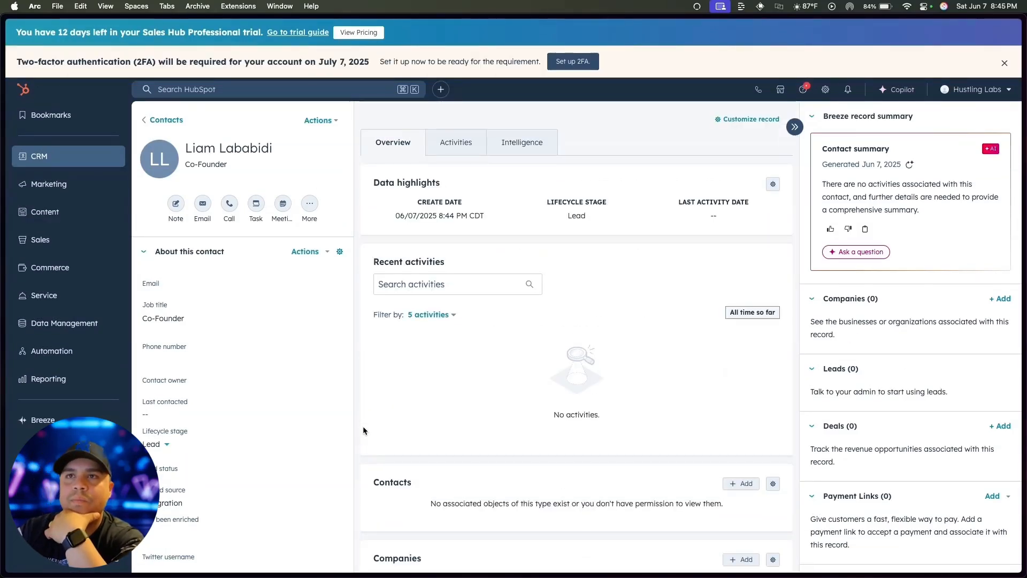
Switch to the TexAu workflow builder to check the run's steps and task logs, and return to the HubSpot contact record.
mouse_move(10, 194)
left_click(75, 280)
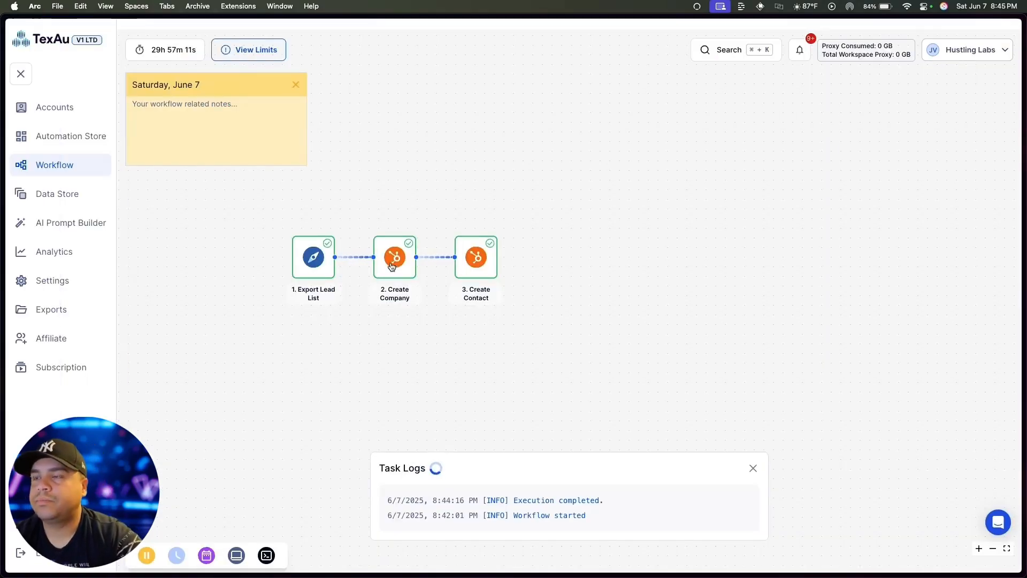
left_click(55, 260)
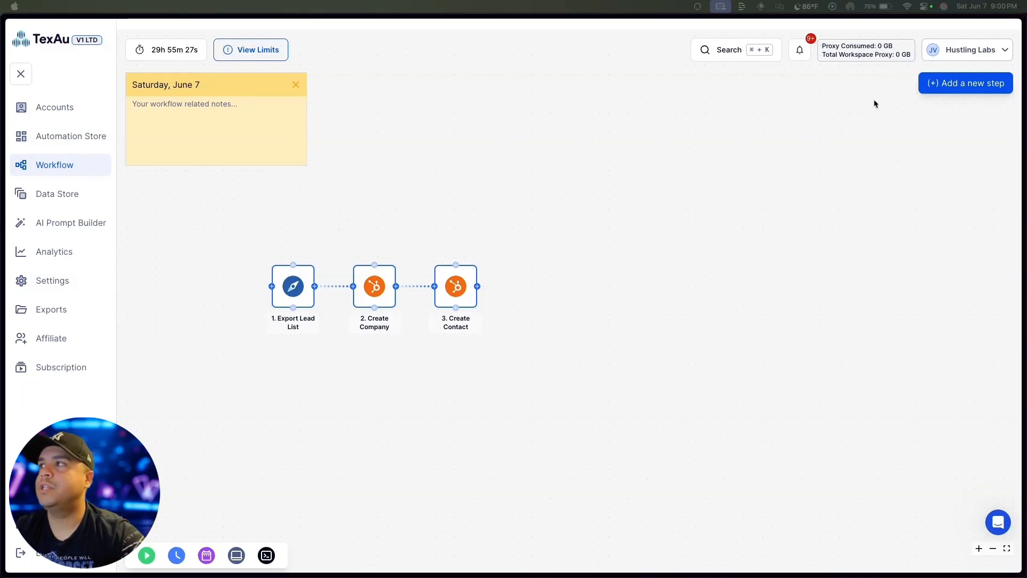
Start adding a new step to the TexAu workflow and go back from the HubSpot integrations to the platform list.
left_click(947, 85)
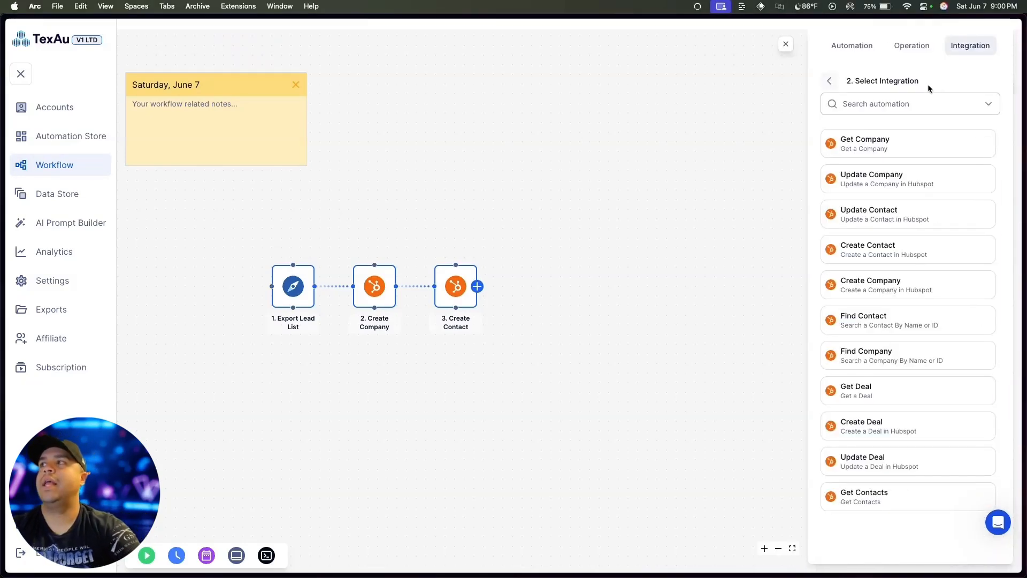
left_click(832, 80)
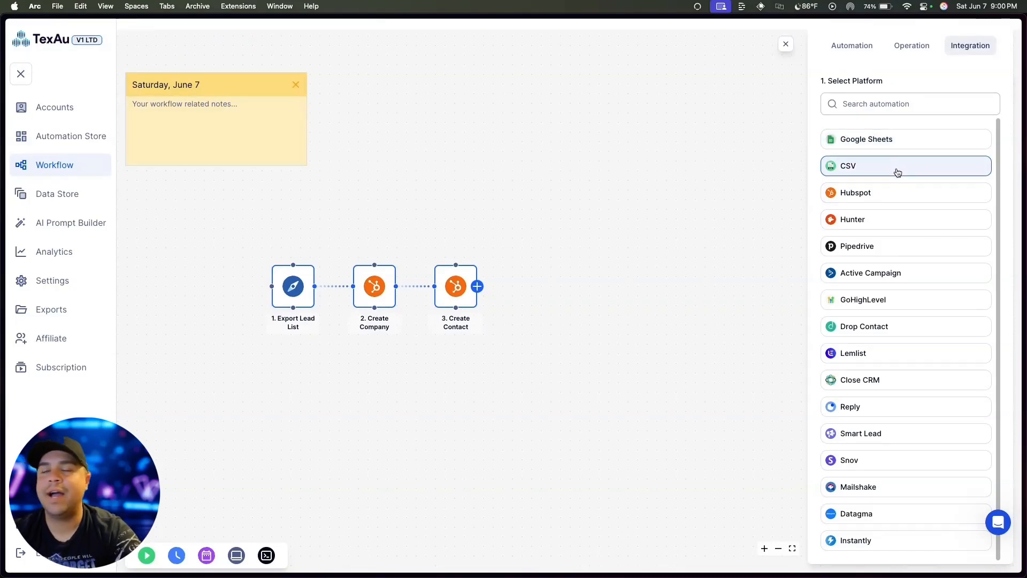
Switch to LinkedIn Sales Navigator and select all leads shown in the Saturday, June 7 lead list.
mouse_move(3, 299)
left_click(60, 298)
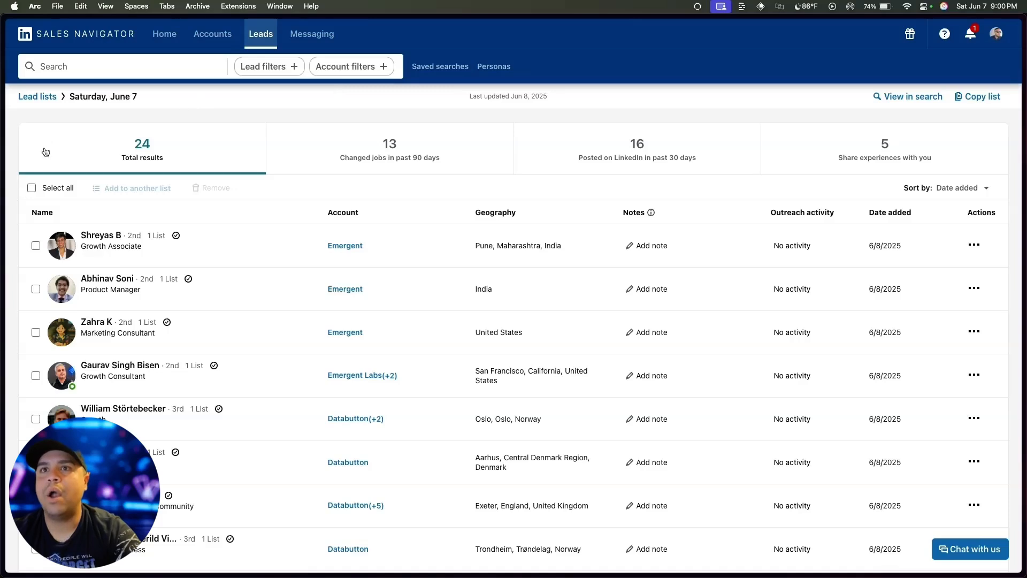
left_click(31, 188)
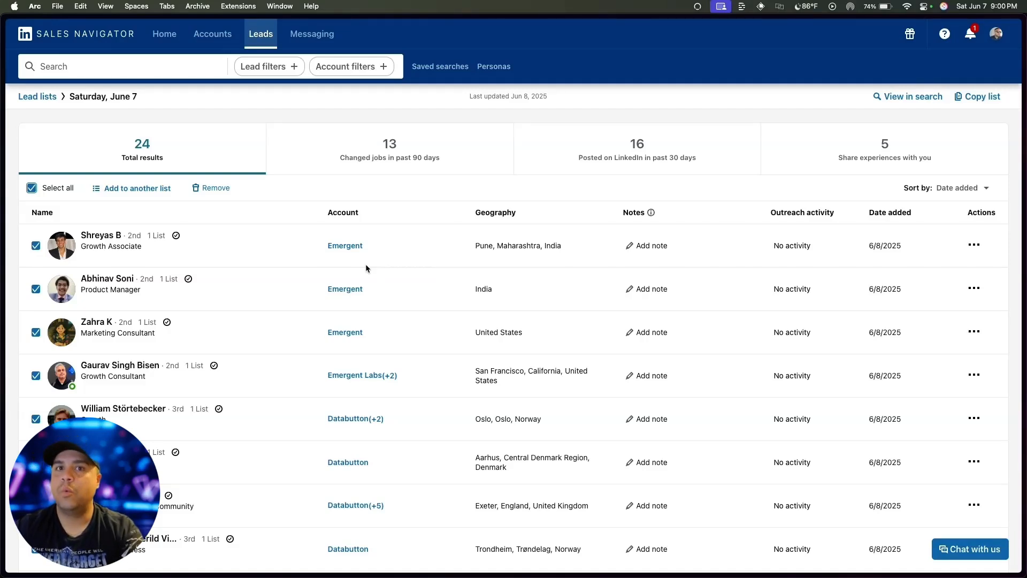
Return to the TexAu workflow builder and look through the available integration platforms down to Instantly.
mouse_move(2, 267)
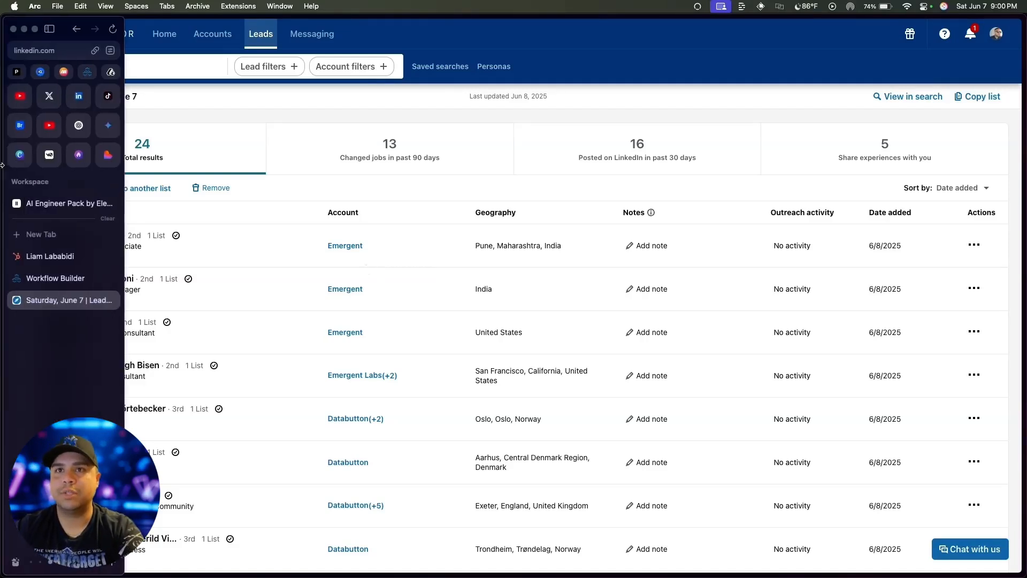
left_click(42, 277)
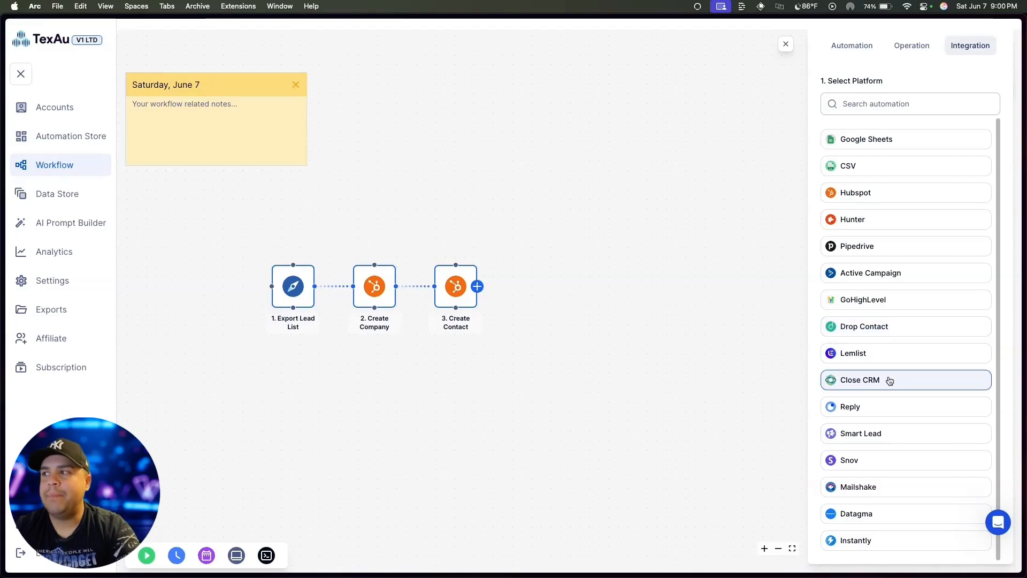
scroll(889, 380, "down", 1)
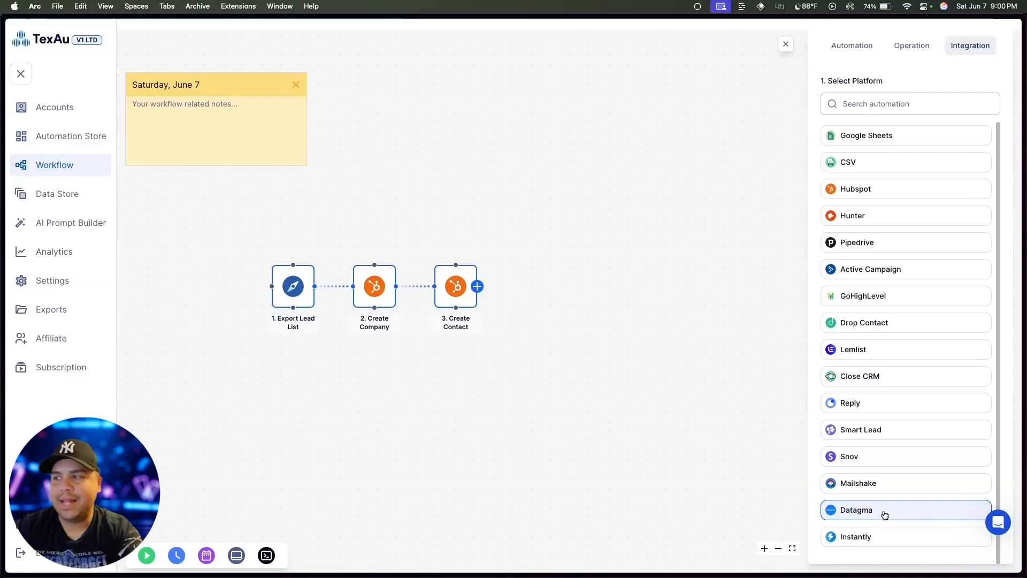
left_click(881, 536)
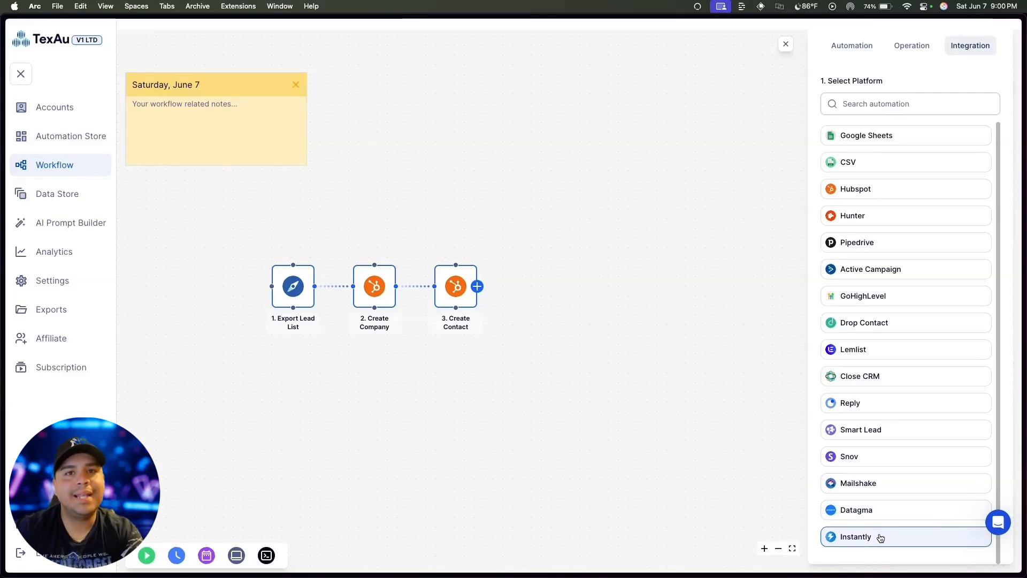